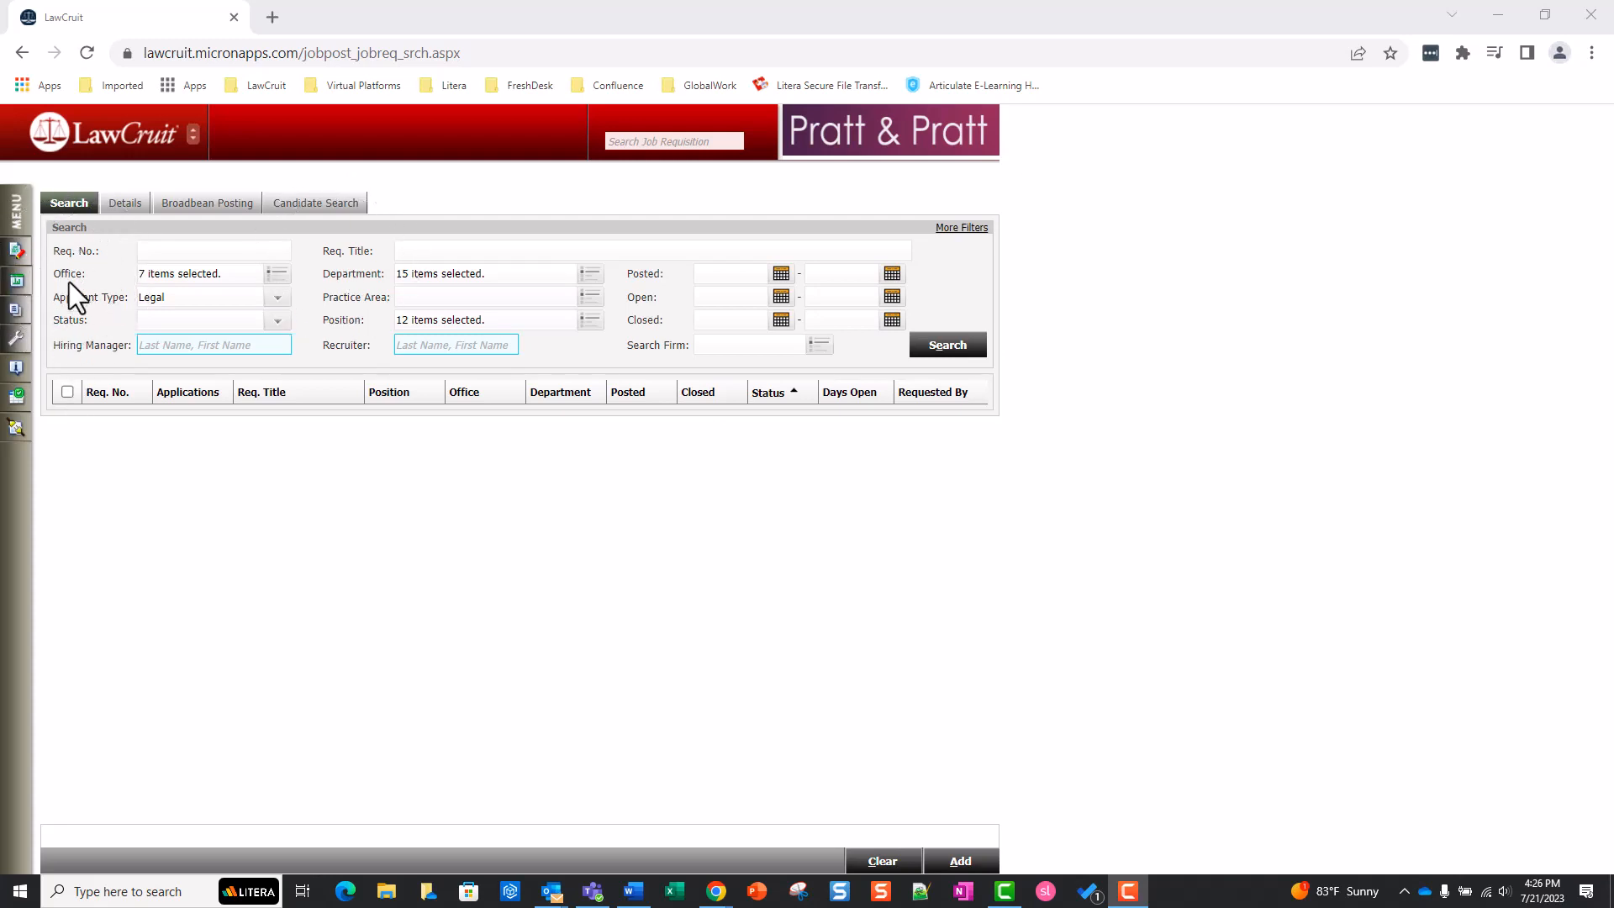
key(ctrl)
key(ctrl)
key(ctrl)
click(277, 322)
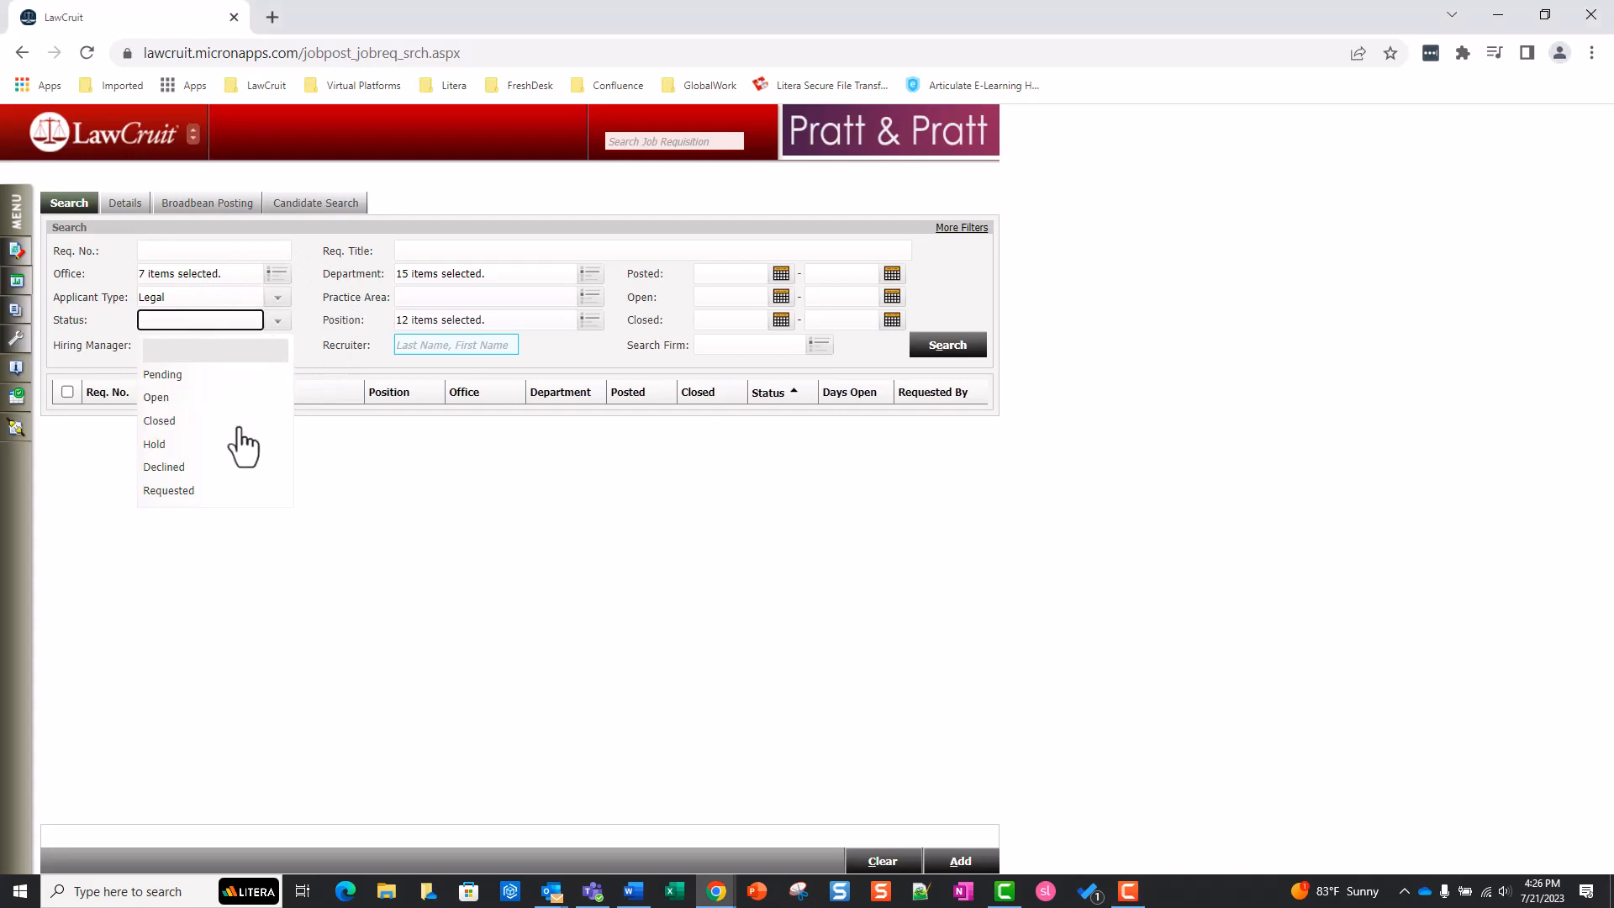
click(375, 608)
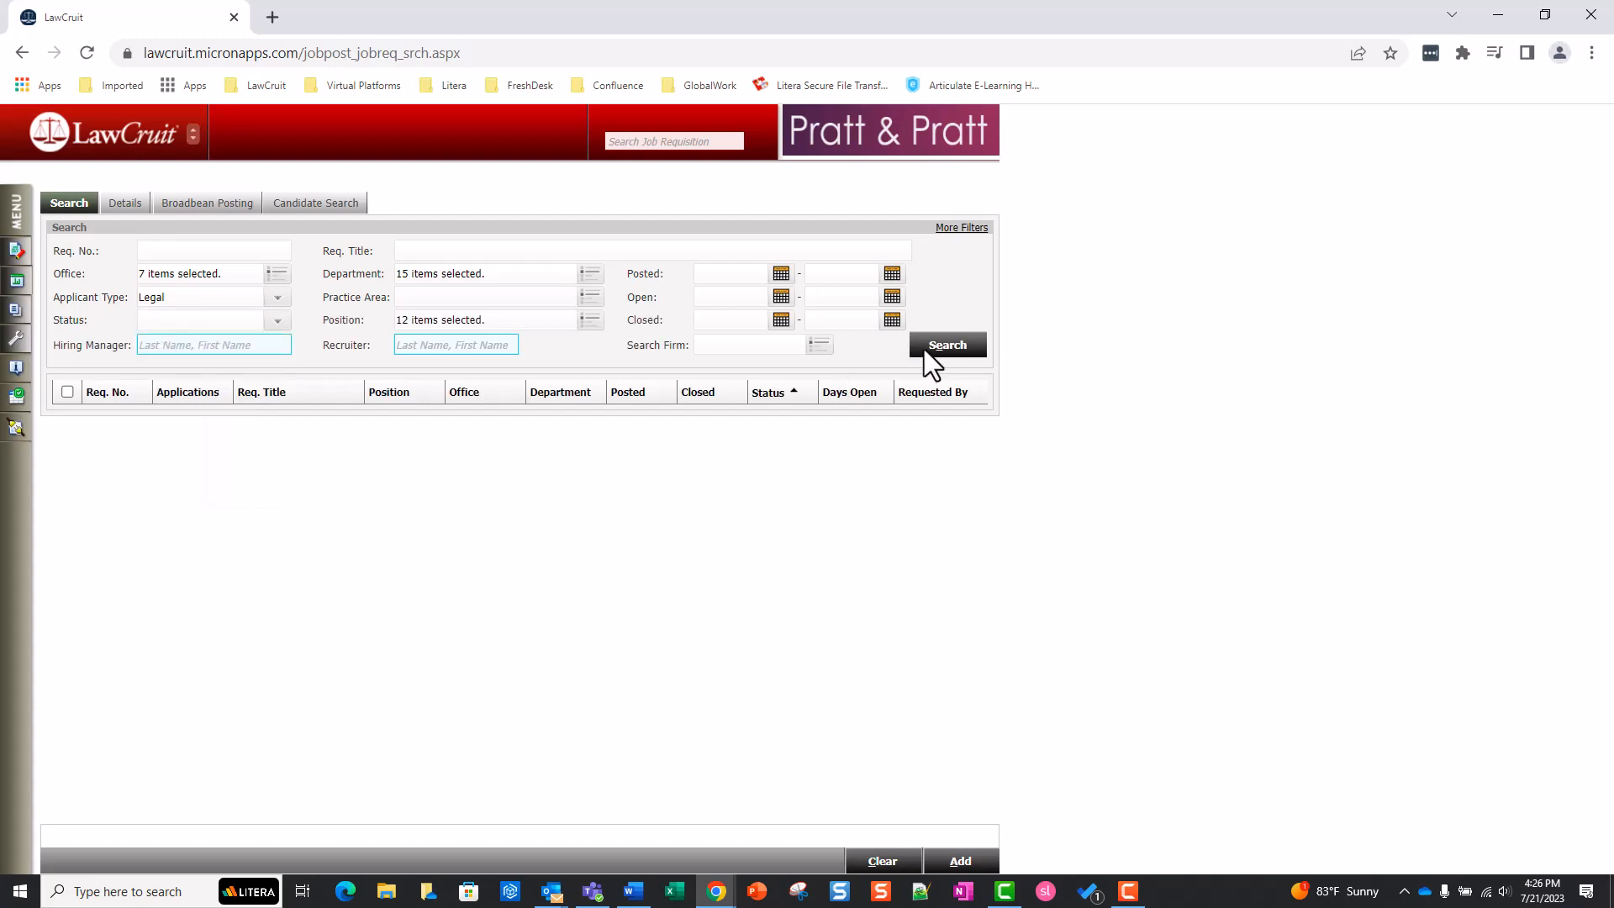
Show the additional filters and run the job requisition search for the Legal applicant type
click(956, 234)
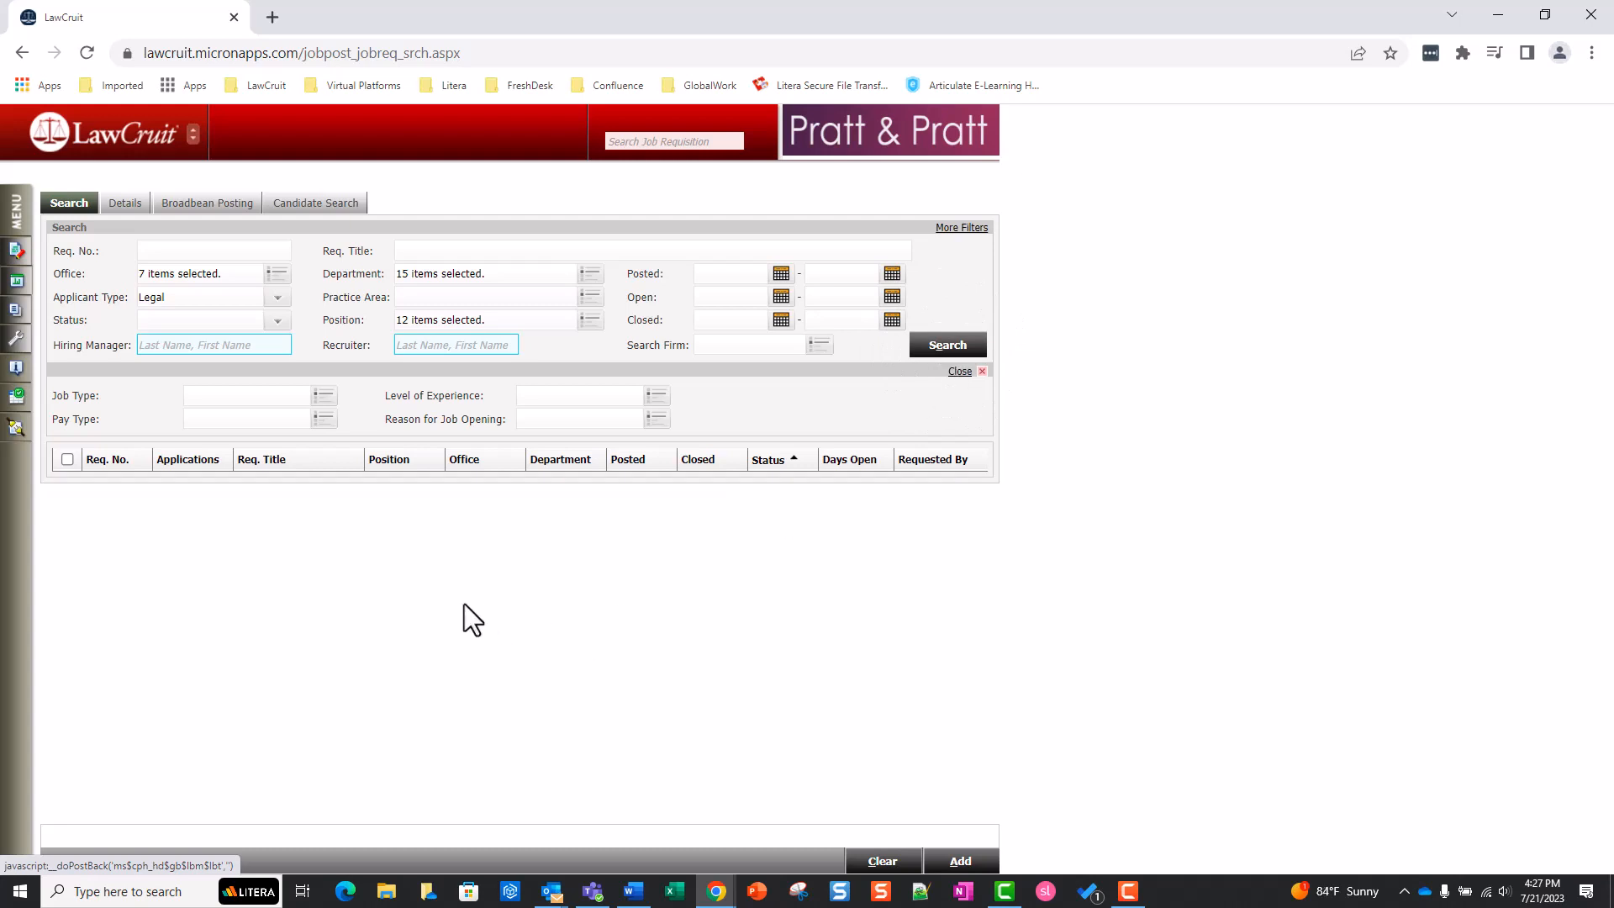
click(933, 351)
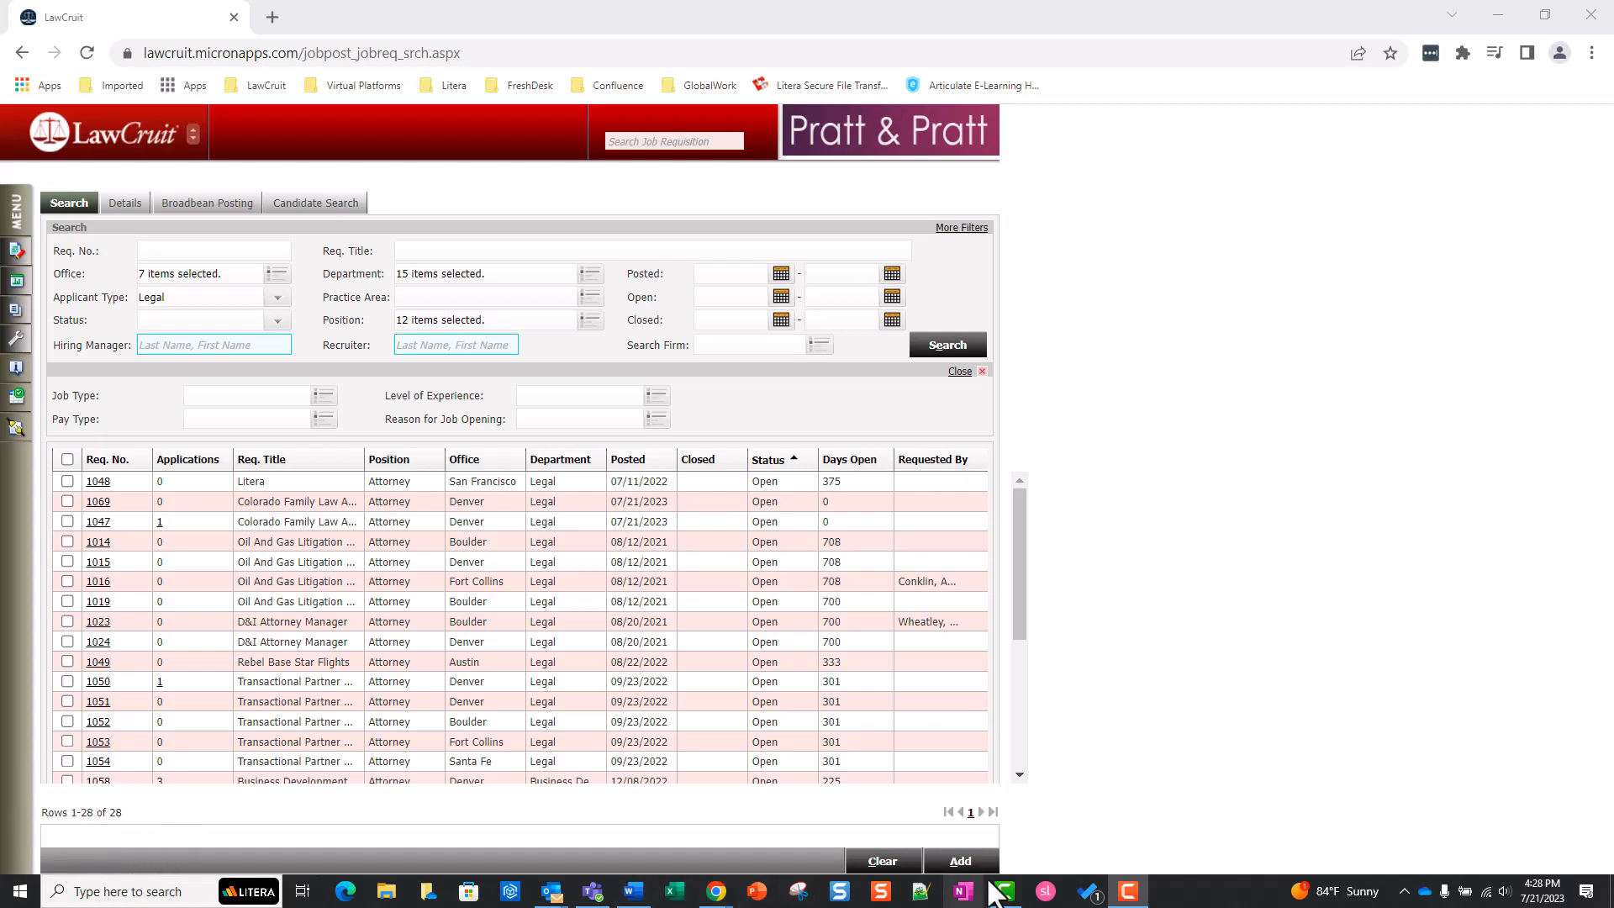
click(966, 828)
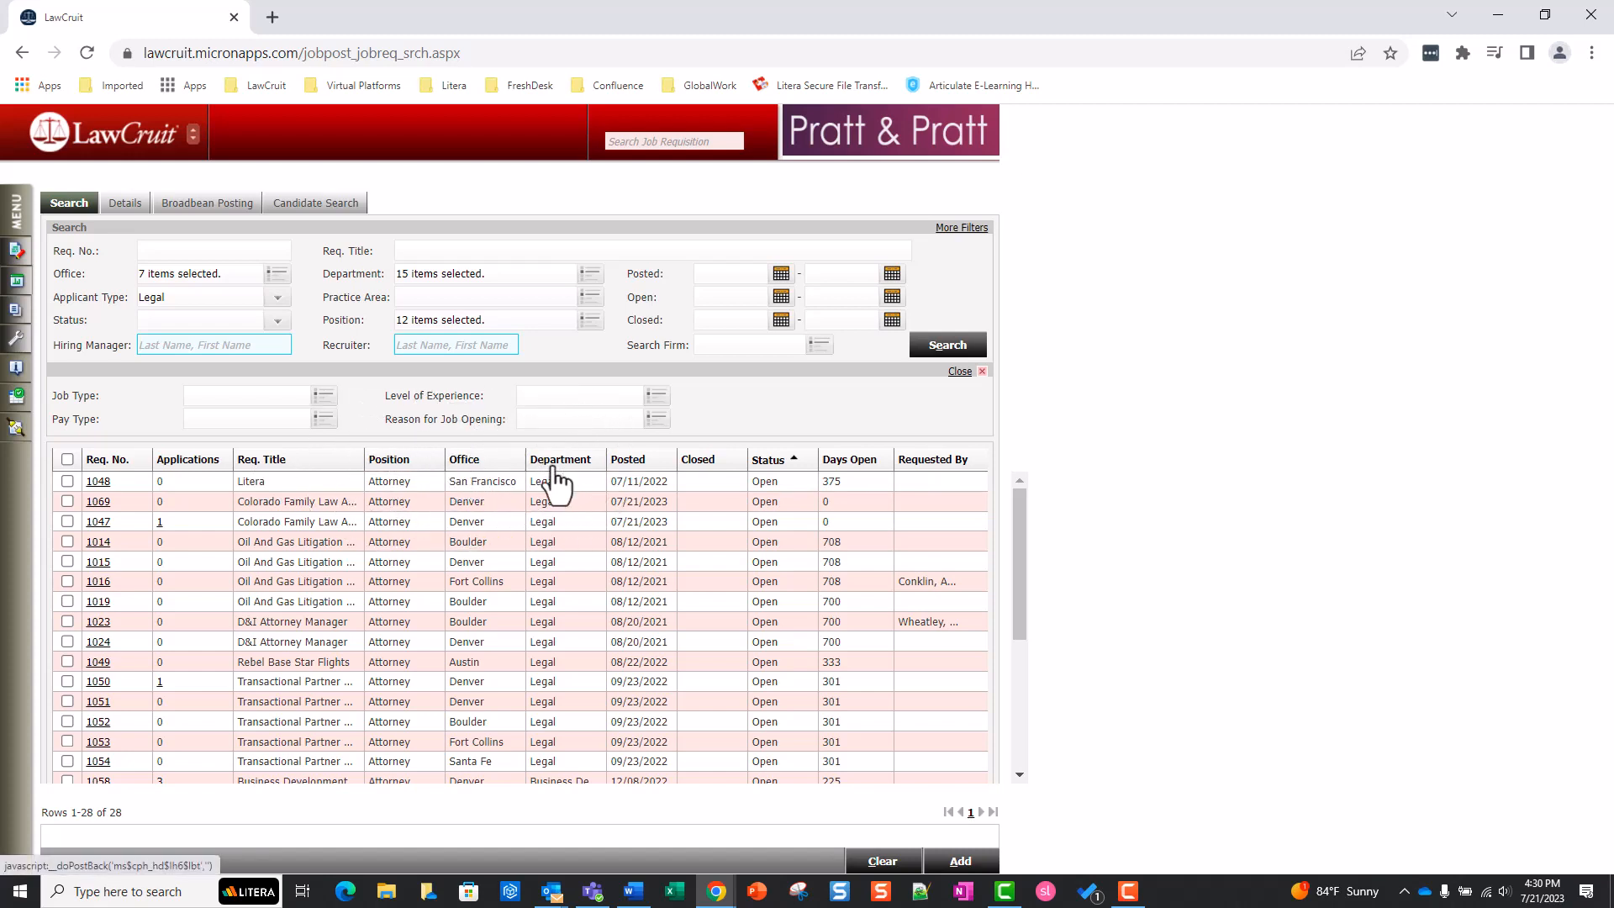
Sort the requisition results by title, and by office in ascending order
click(623, 466)
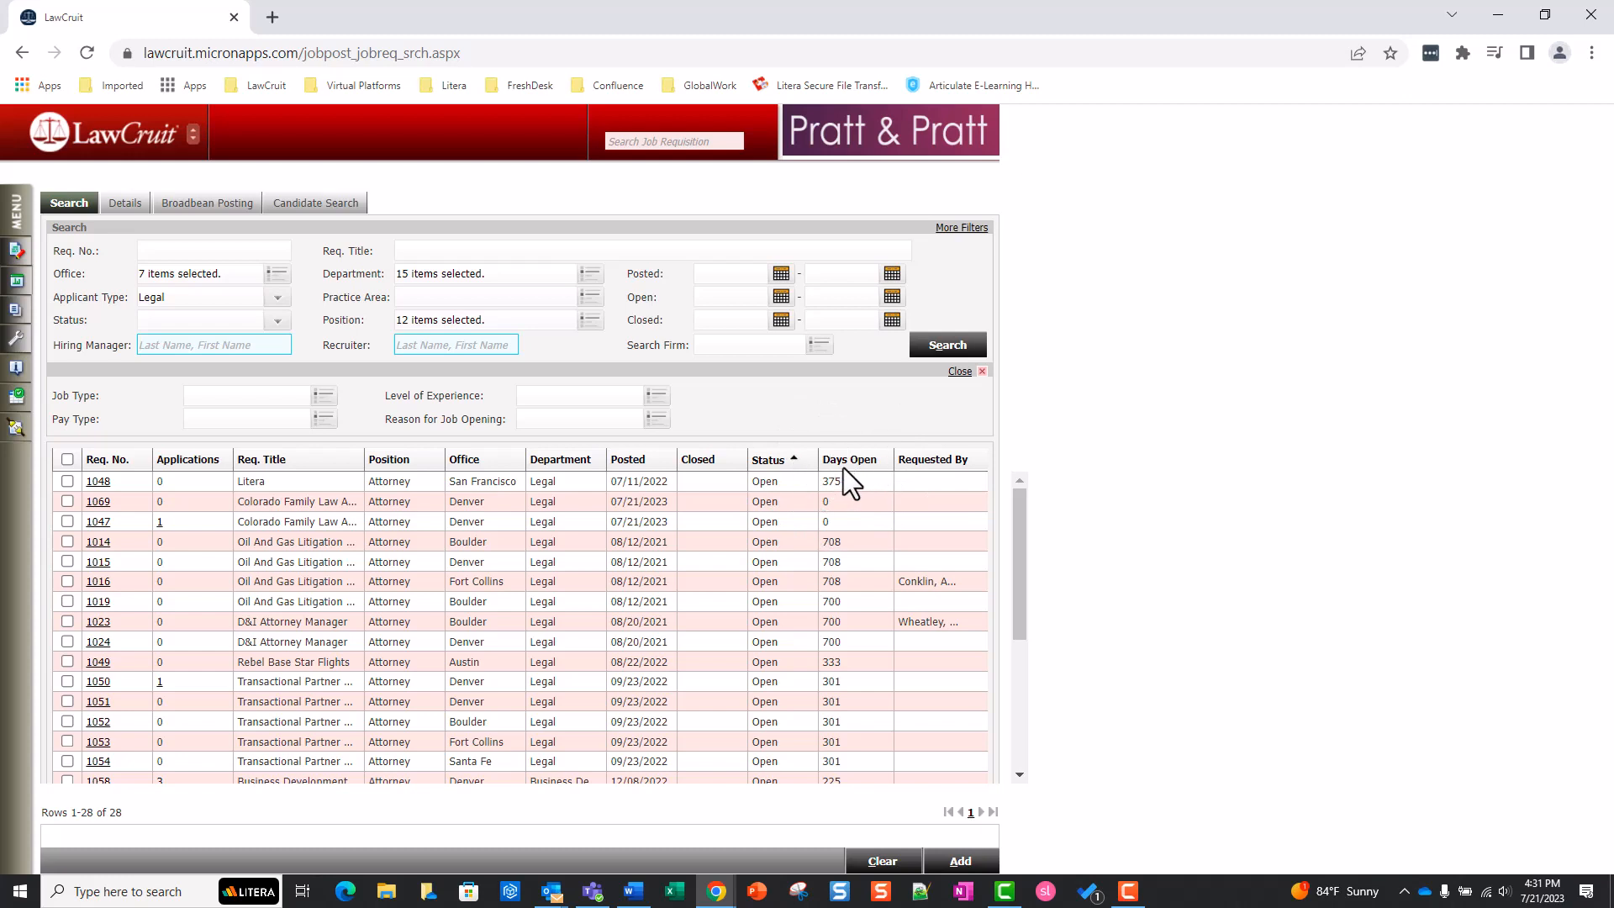
click(261, 459)
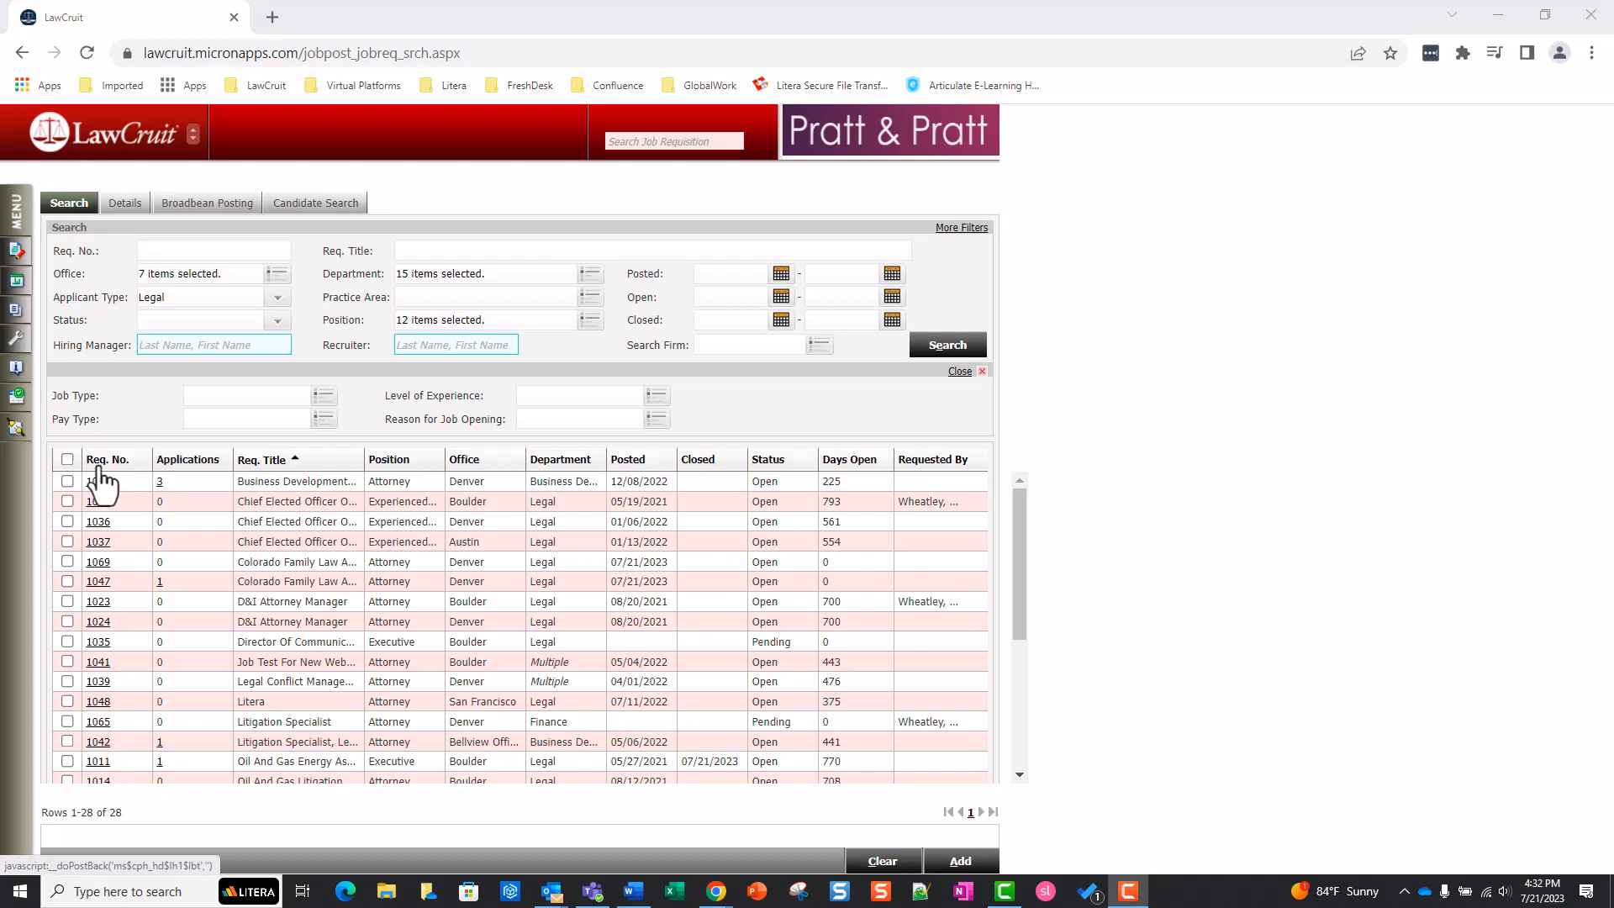
click(464, 460)
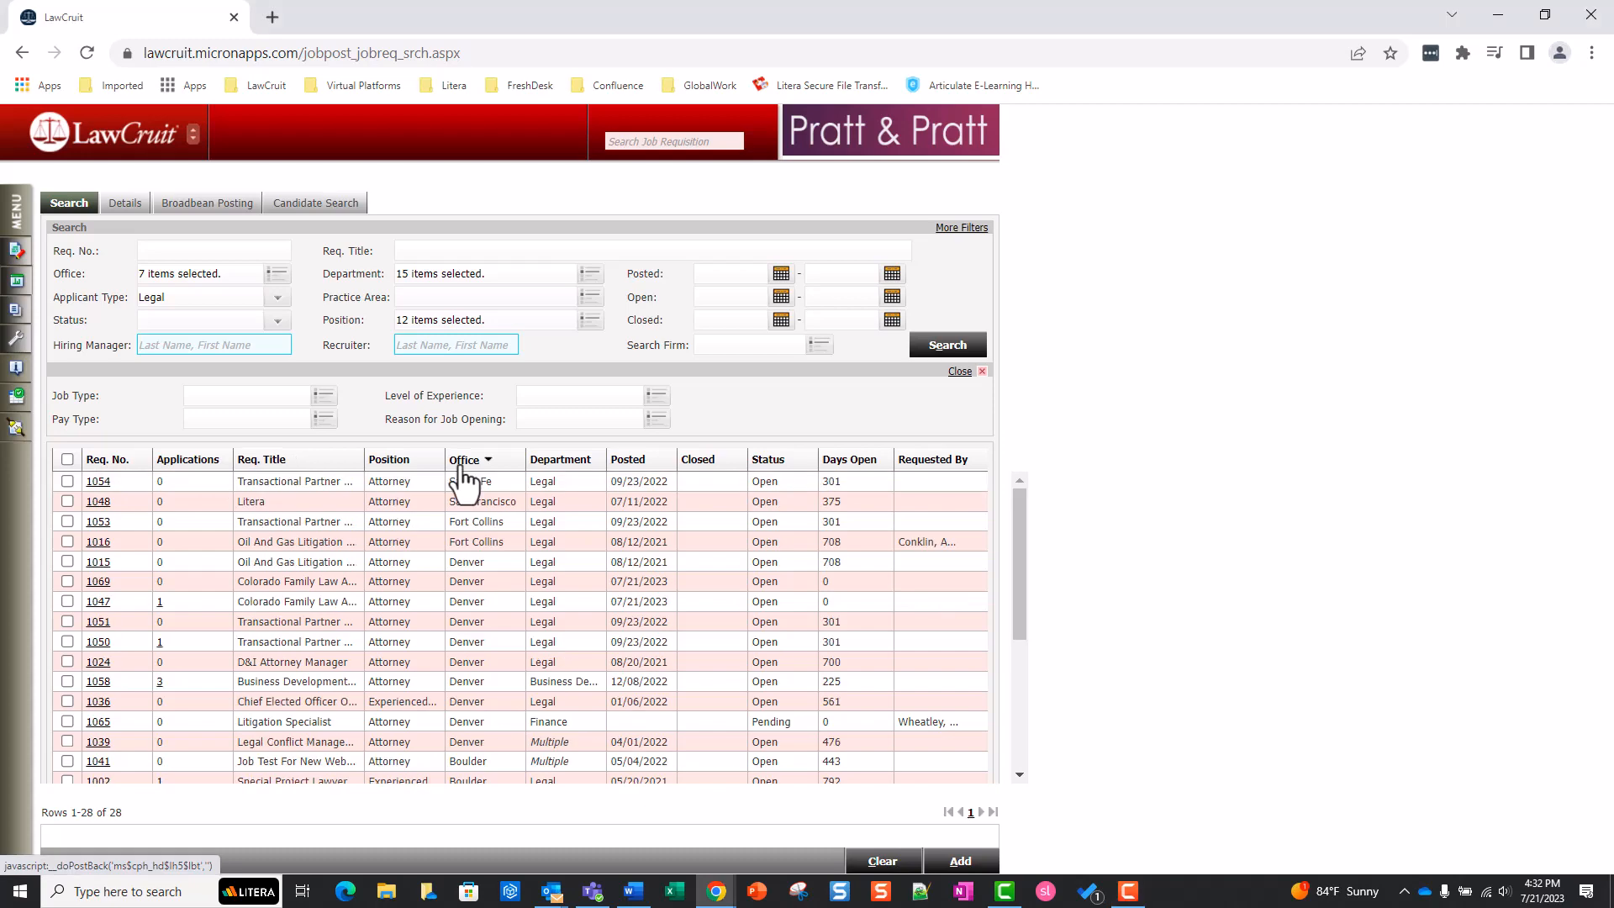
click(462, 467)
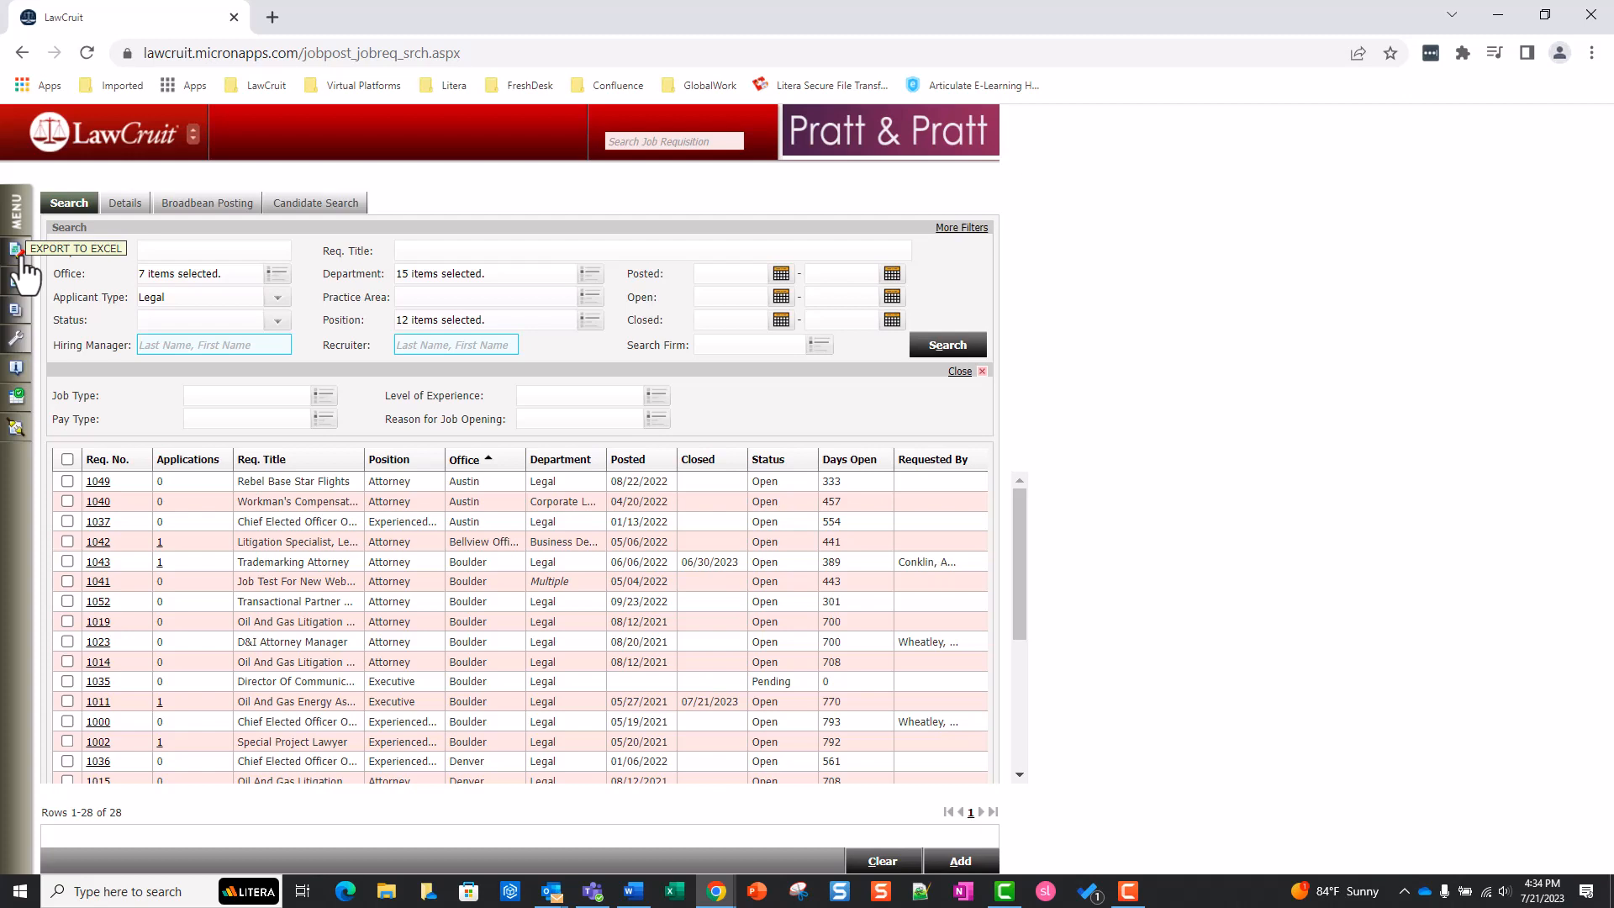
Export the requisition results to Excel and open the downloaded file for editing
click(24, 257)
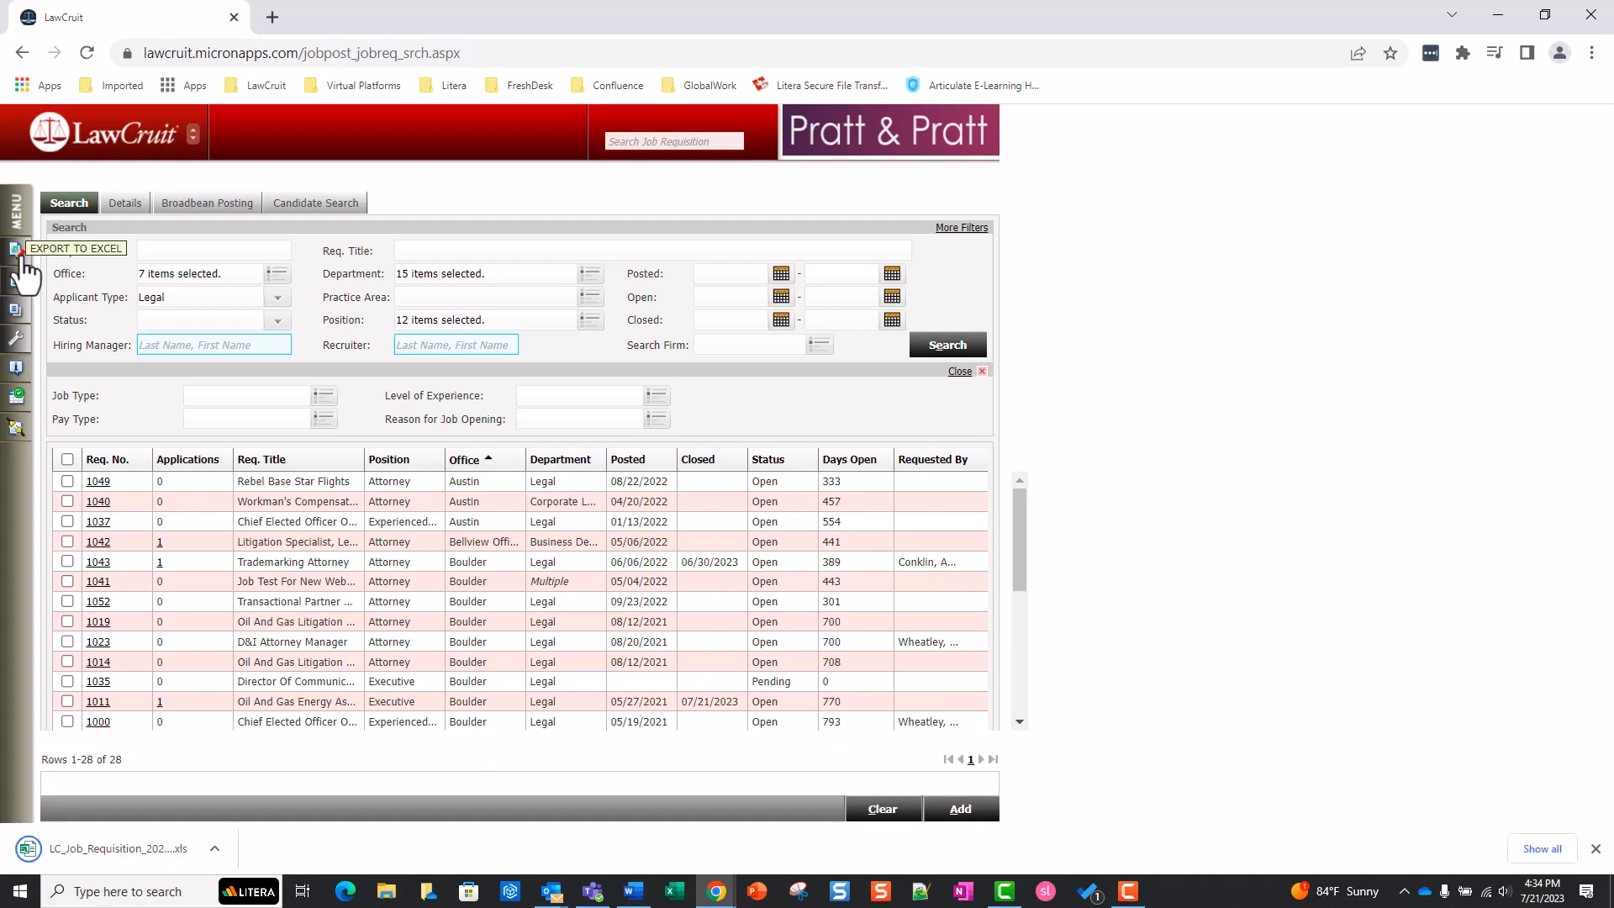
click(37, 859)
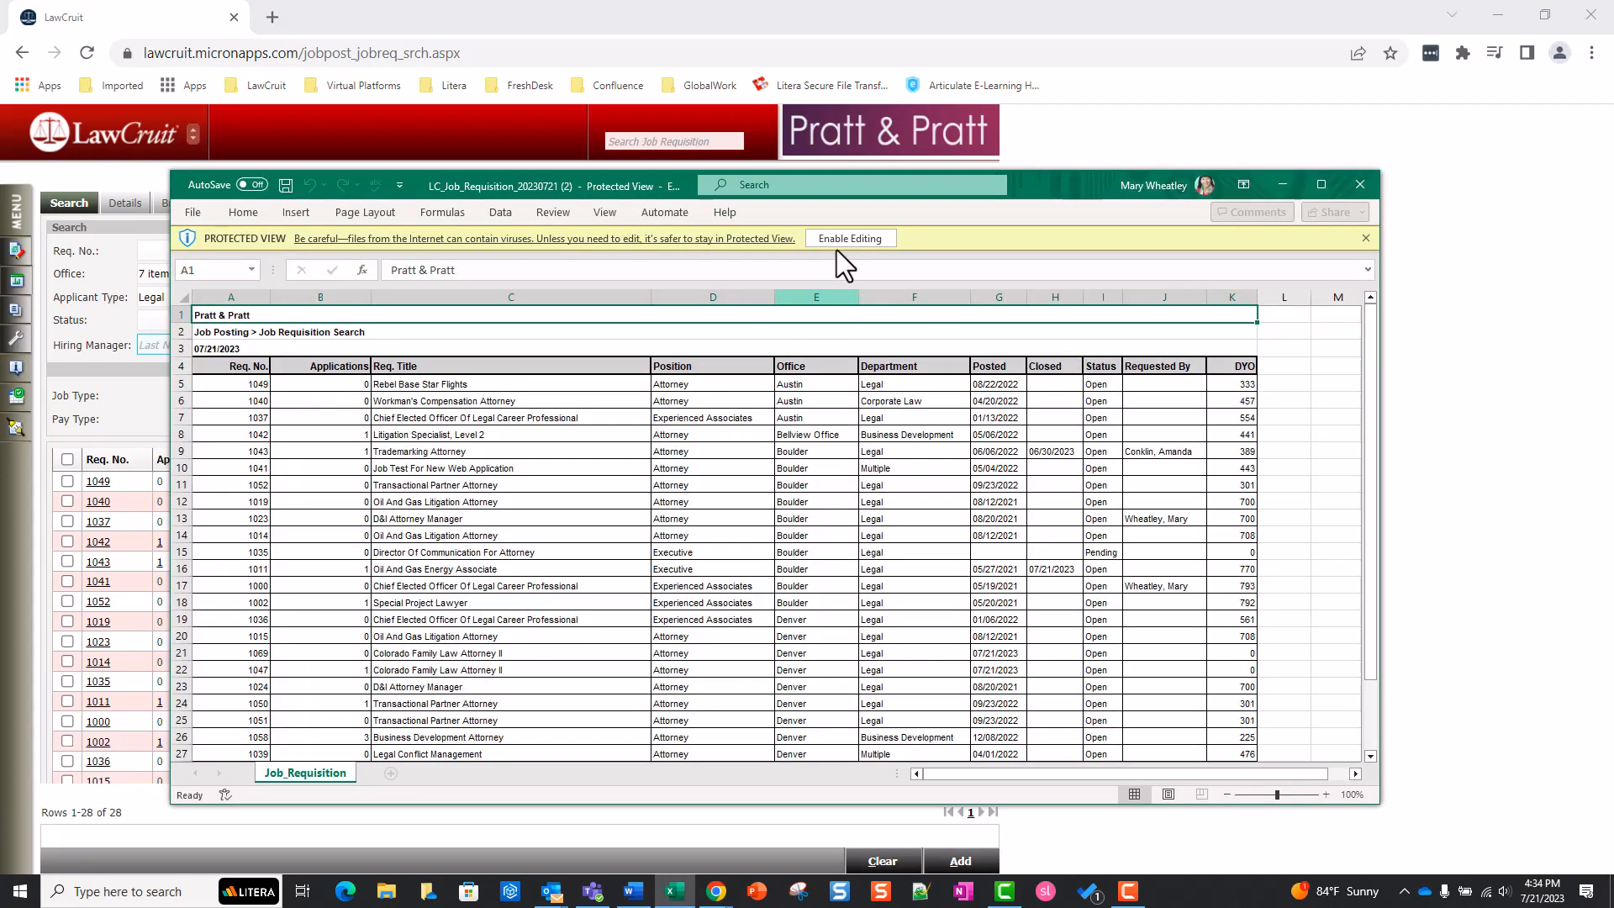
click(850, 239)
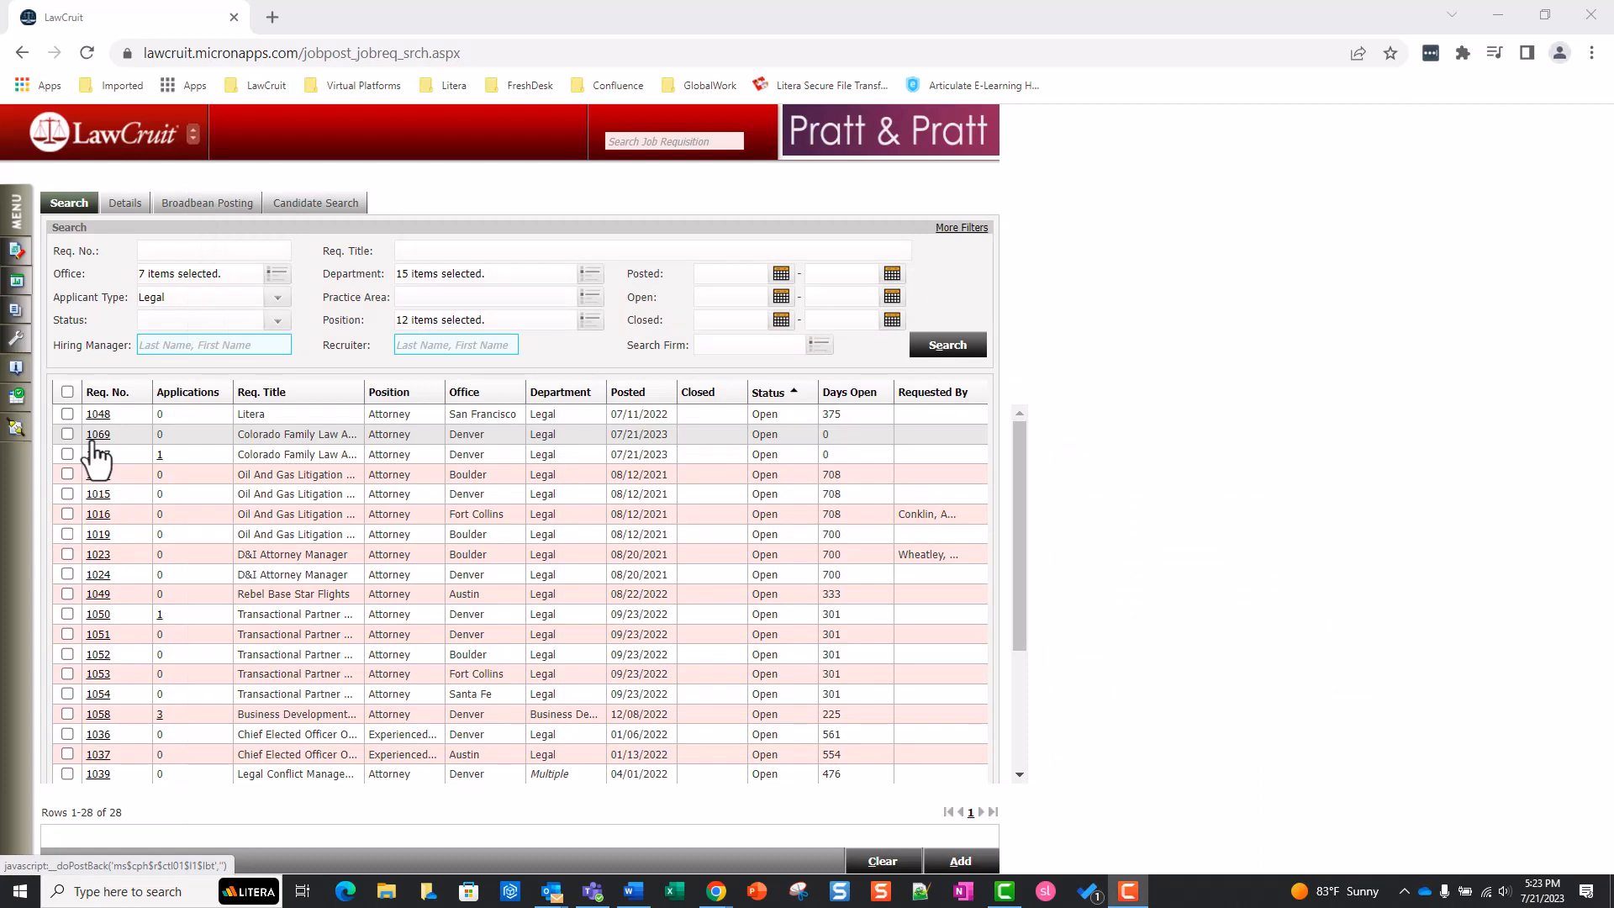
Open requisition 1069 and change its title to Colorado Family Law Attorney III
click(93, 441)
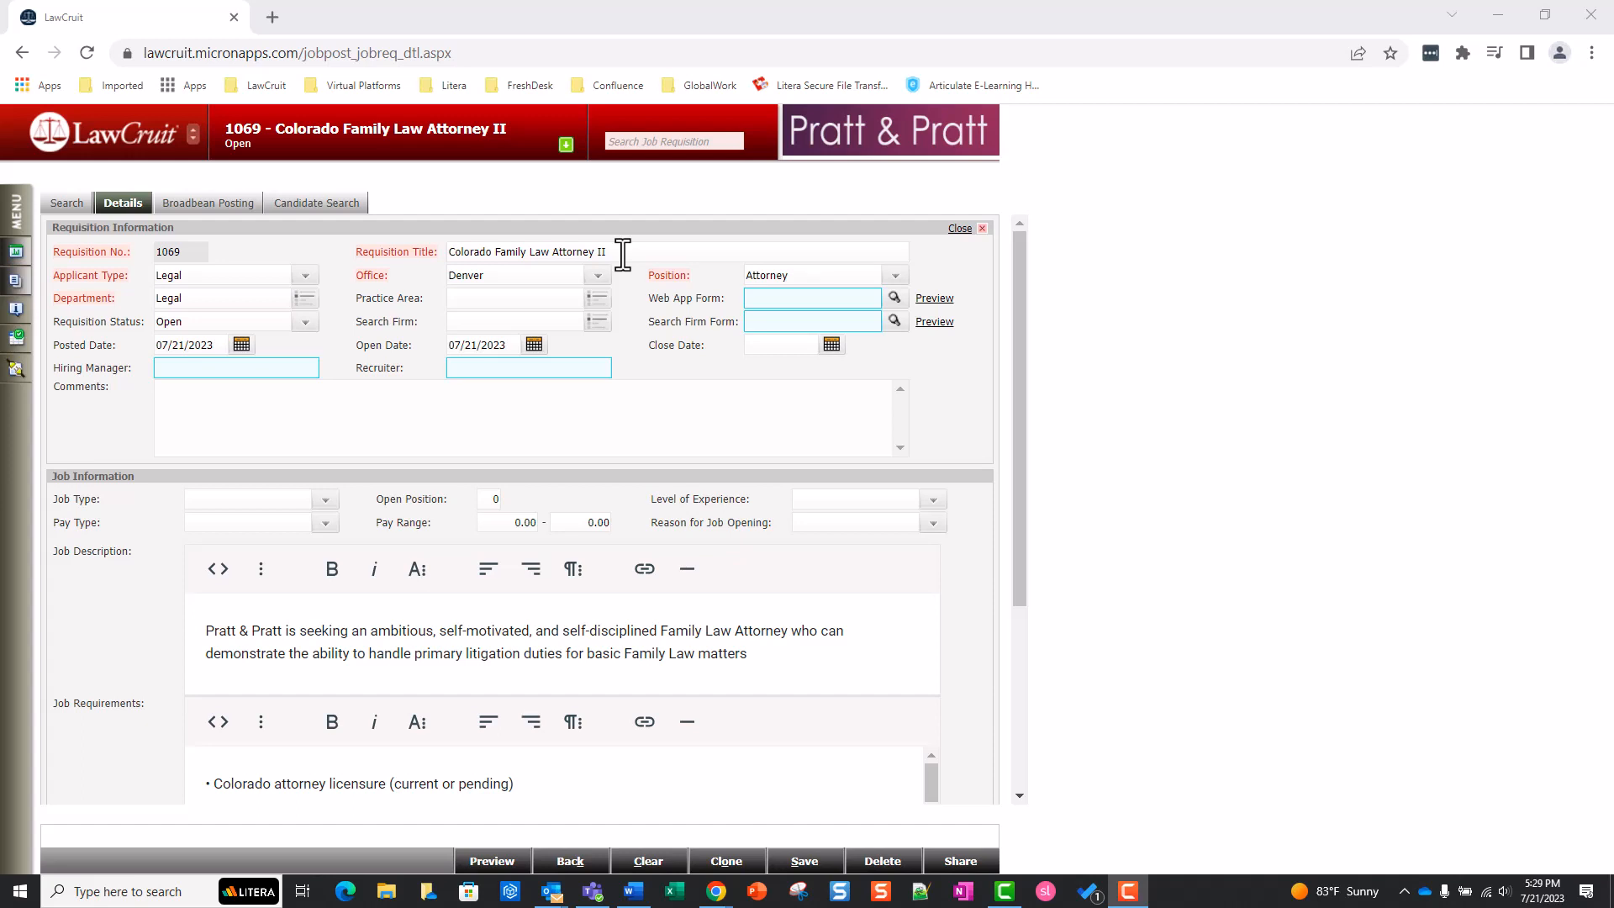
click(622, 254)
text(I)
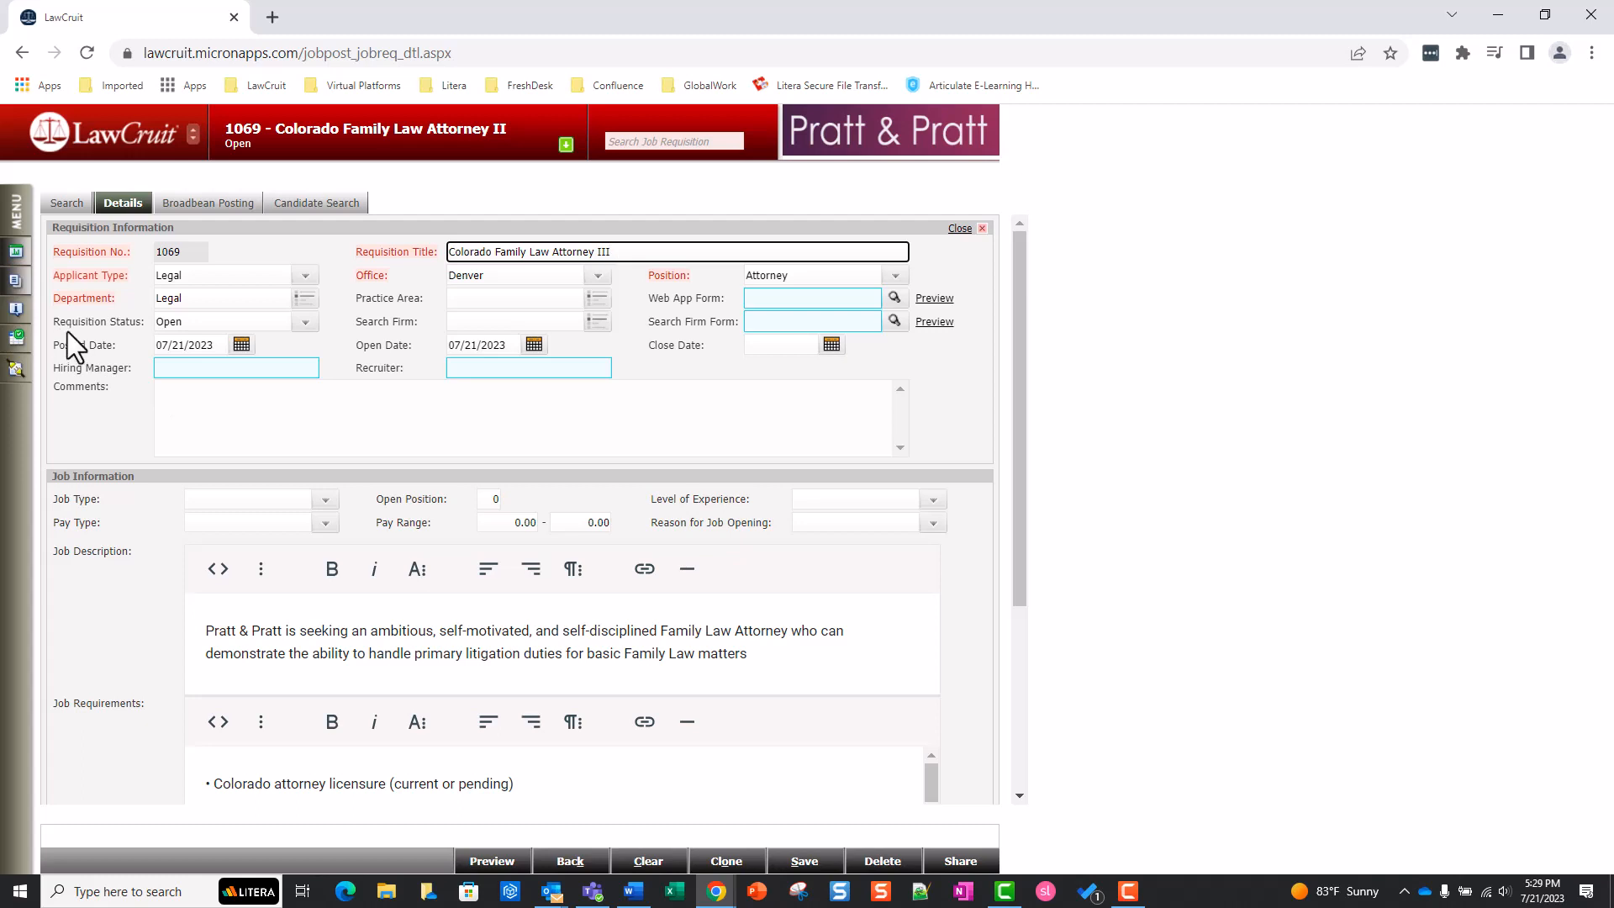
click(305, 326)
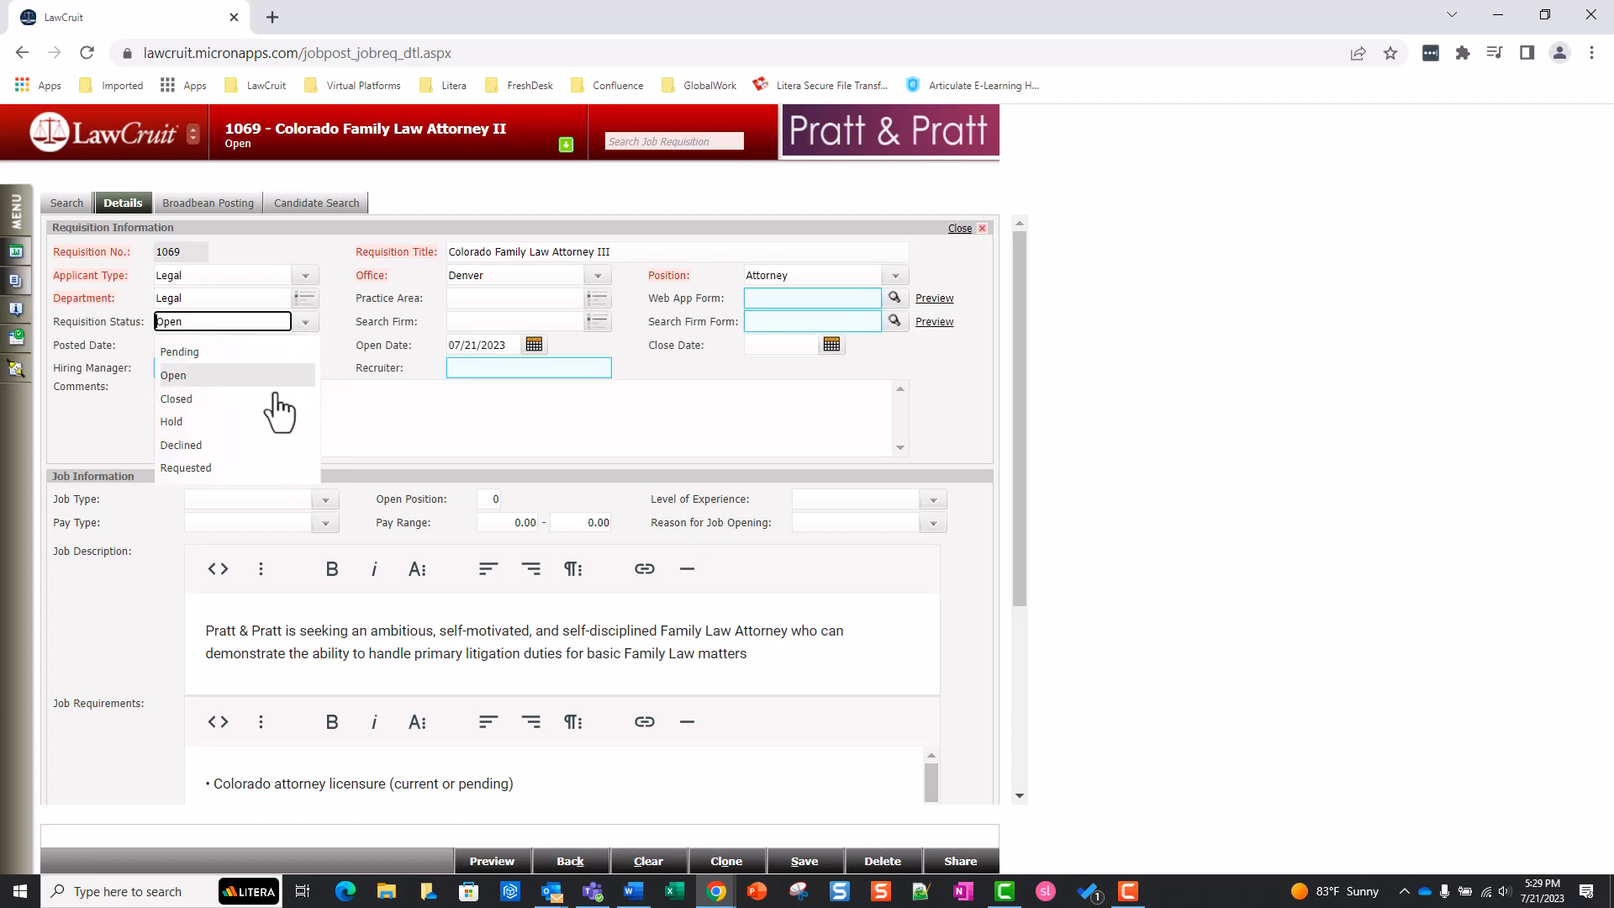
click(306, 327)
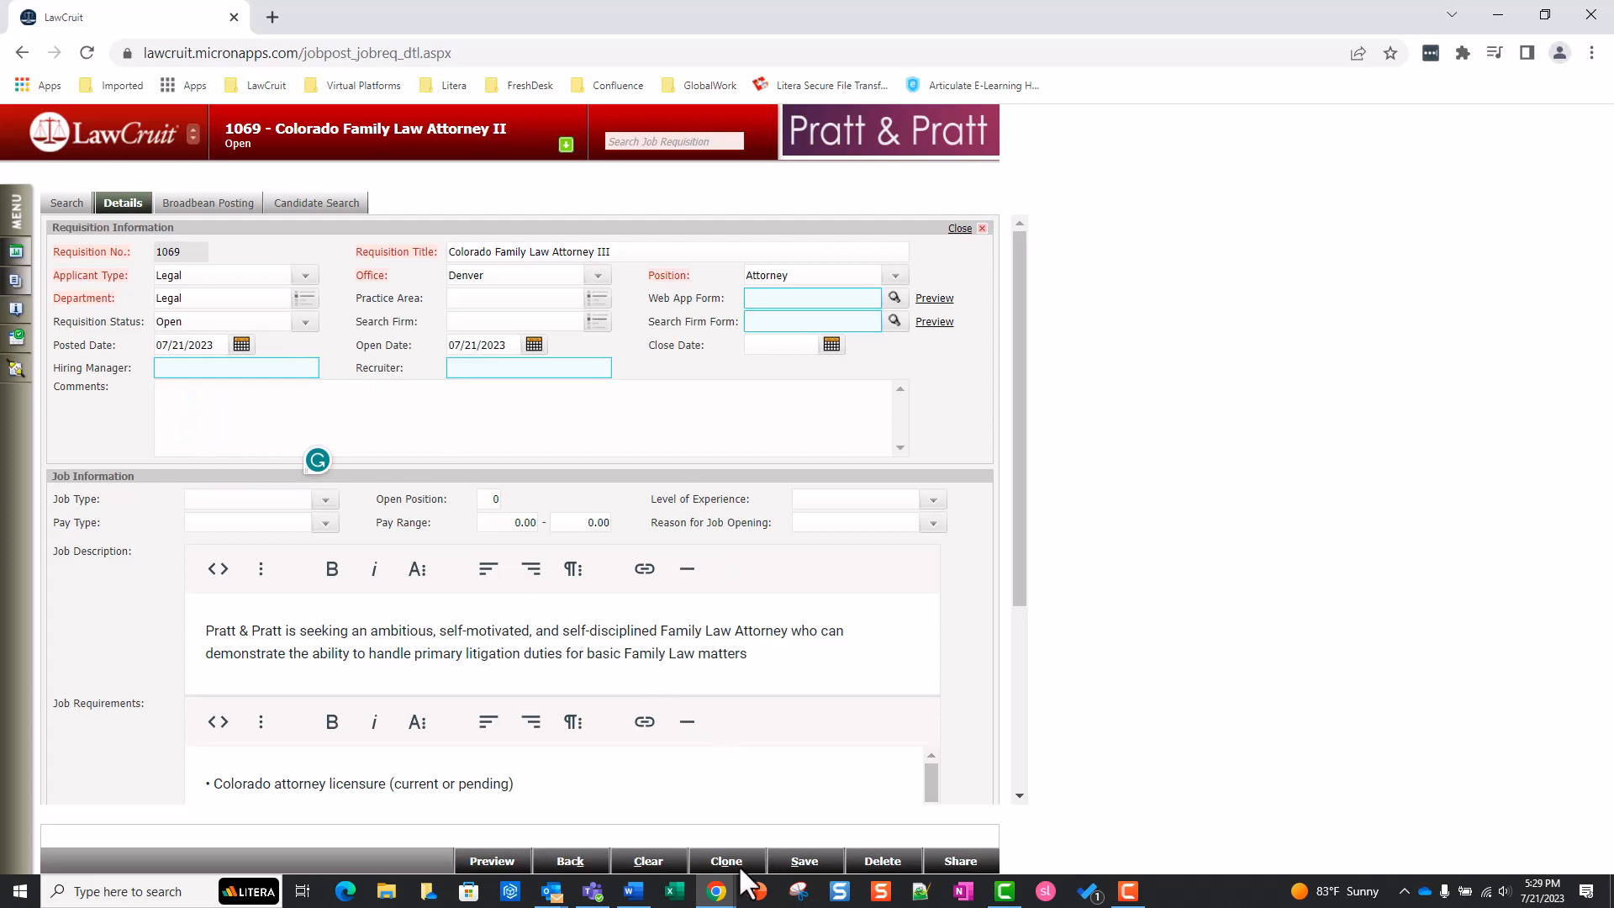
click(775, 861)
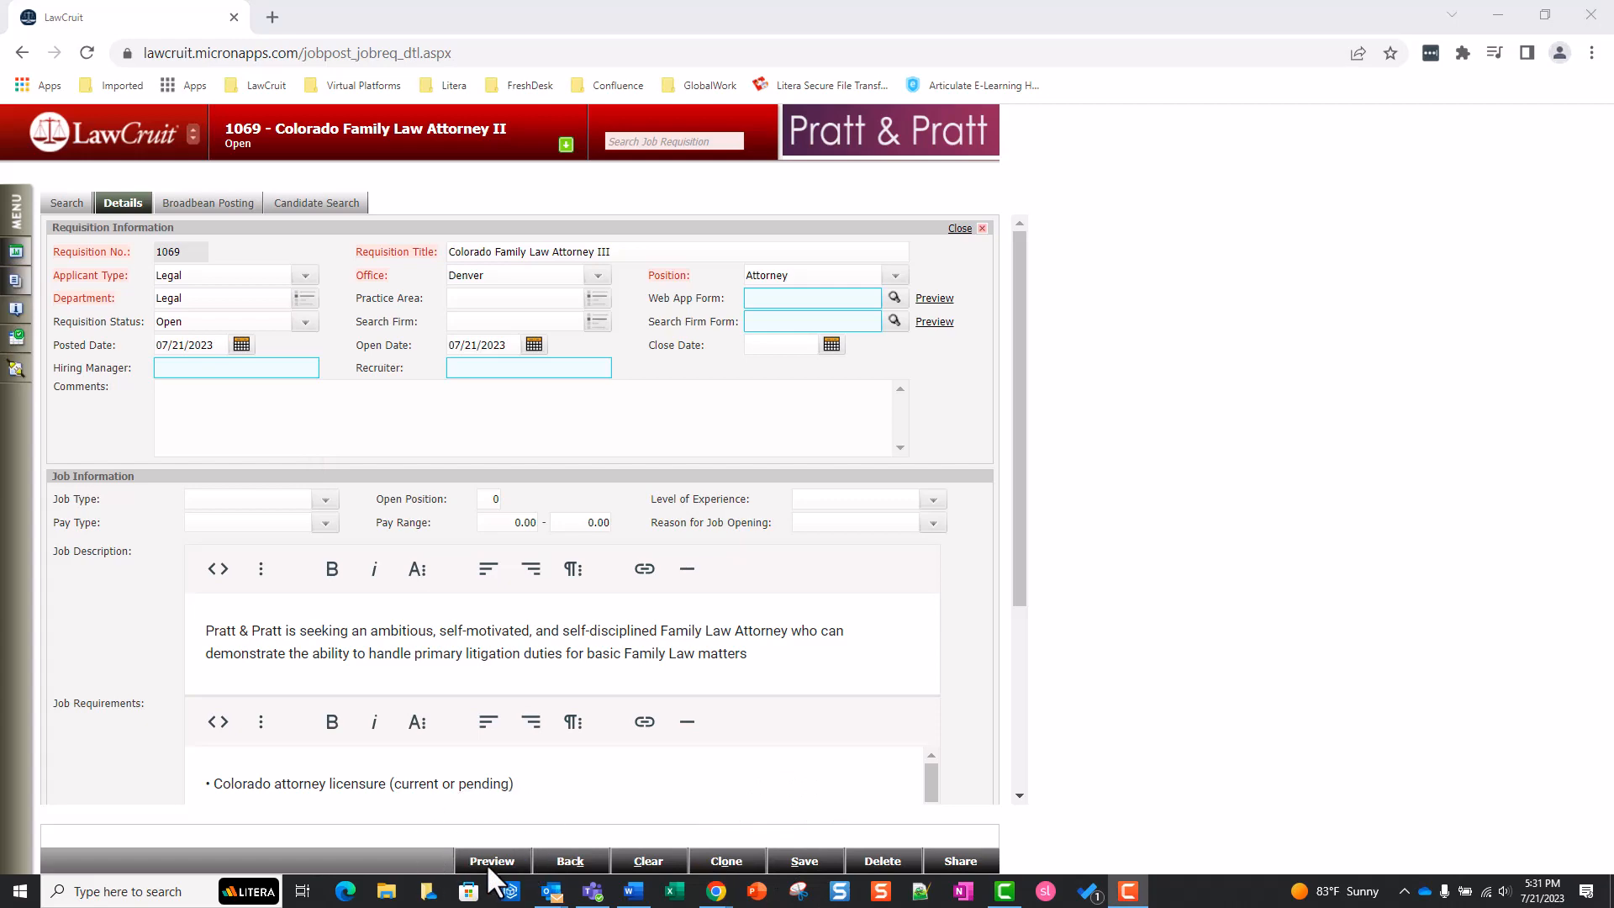
Preview the job posting of requisition 1069 and close the preview
click(491, 861)
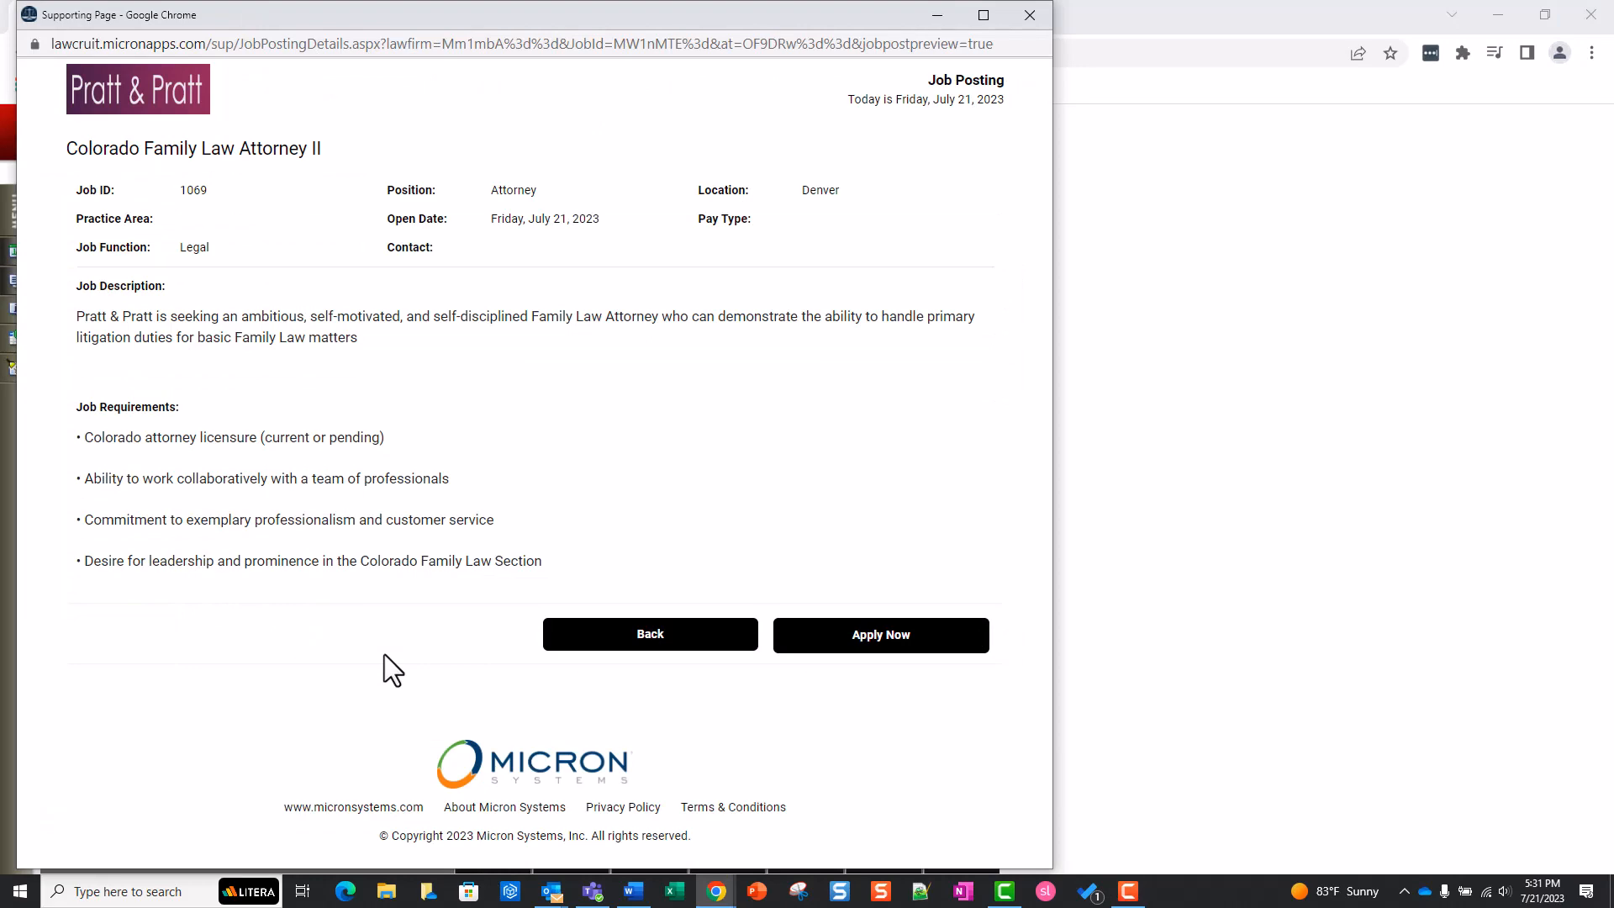
click(1030, 17)
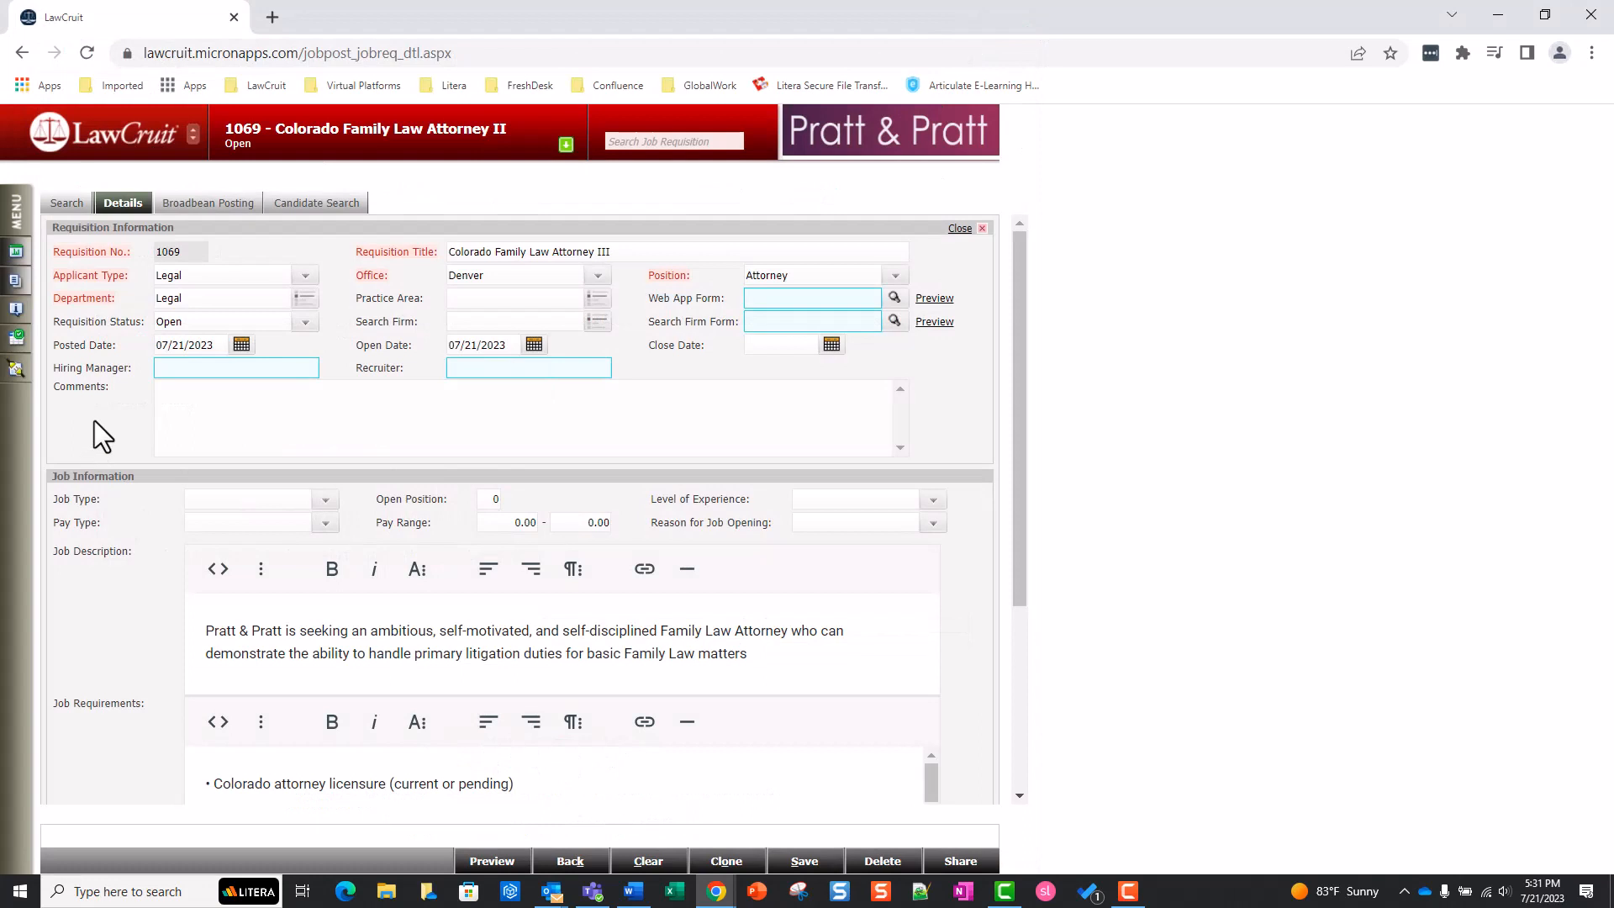
click(778, 859)
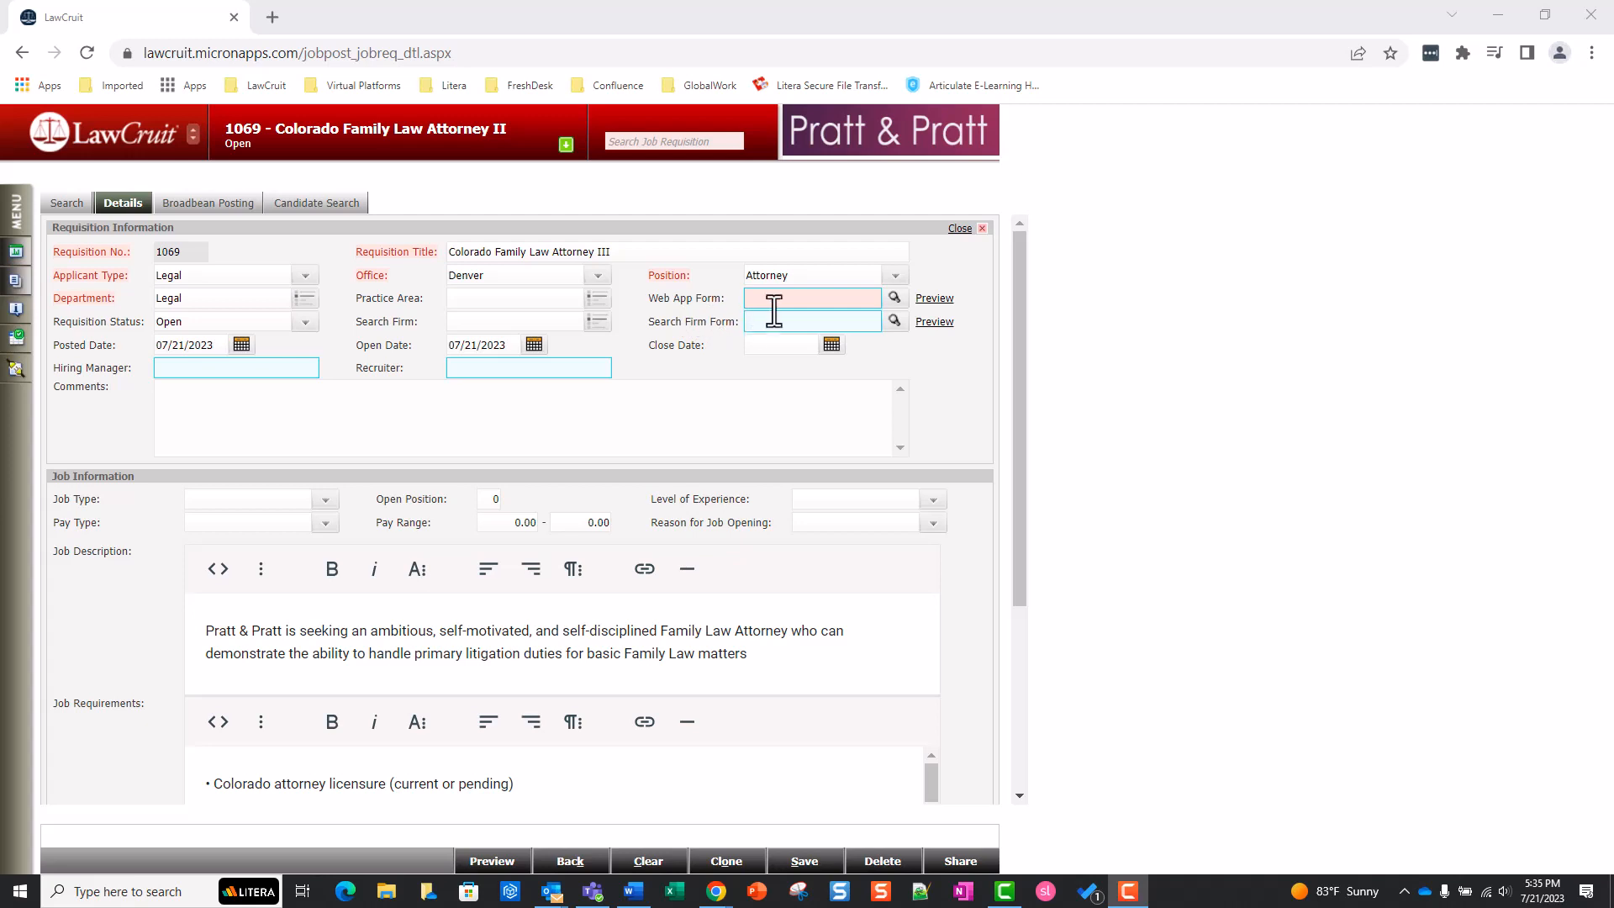
Find and assign the Job Posting V1 web app form to requisition 1069, and preview the application form
click(897, 306)
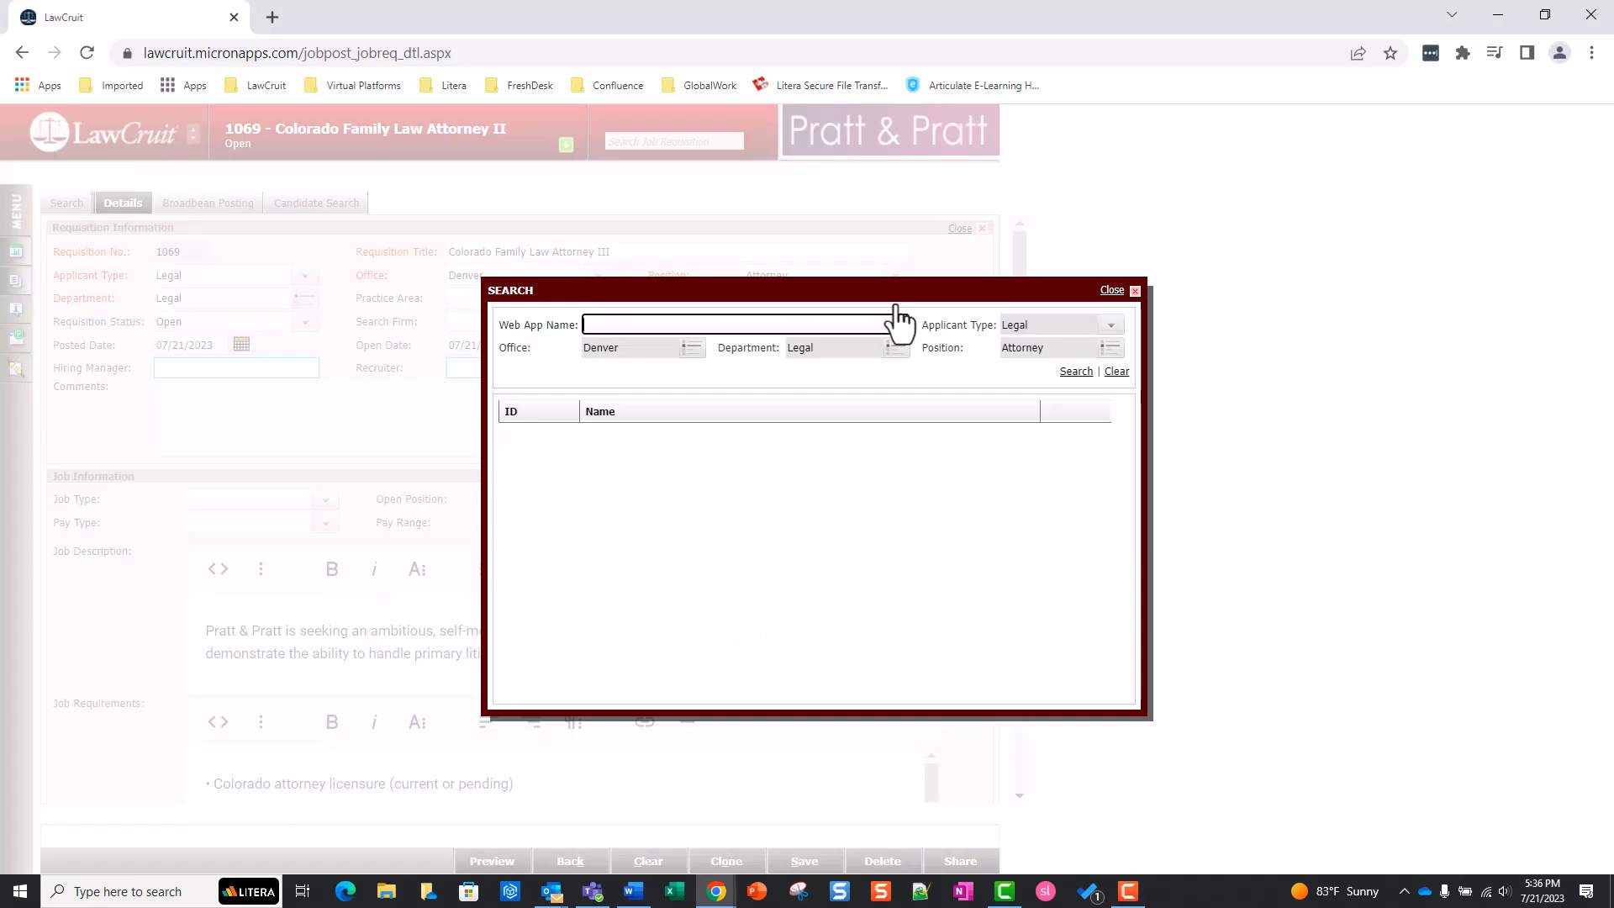
click(1075, 371)
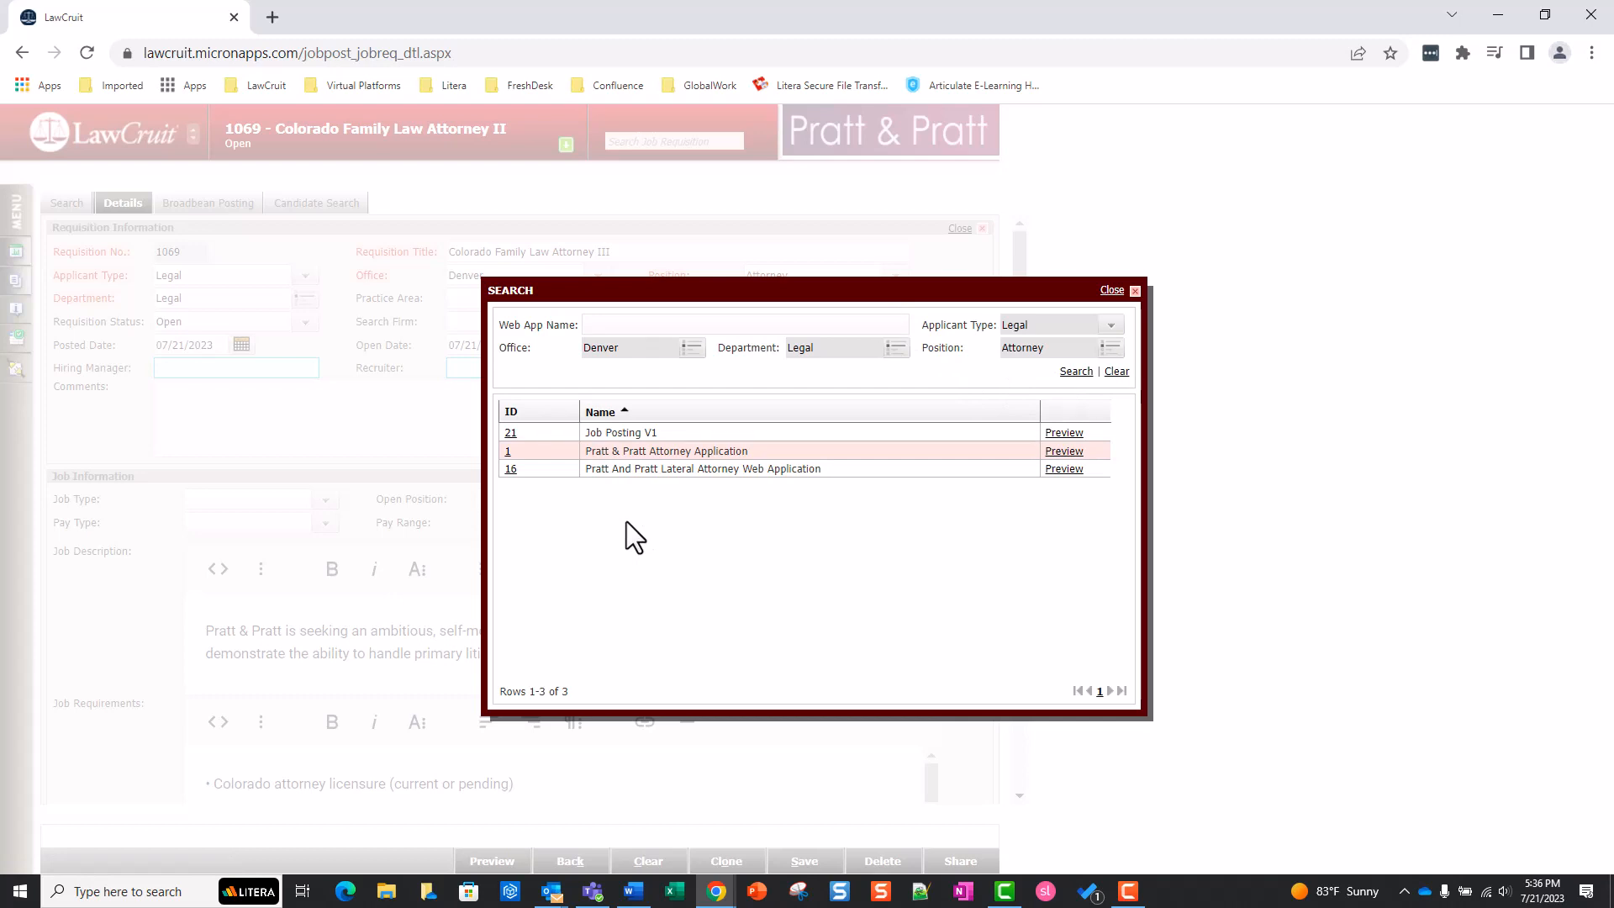
click(511, 434)
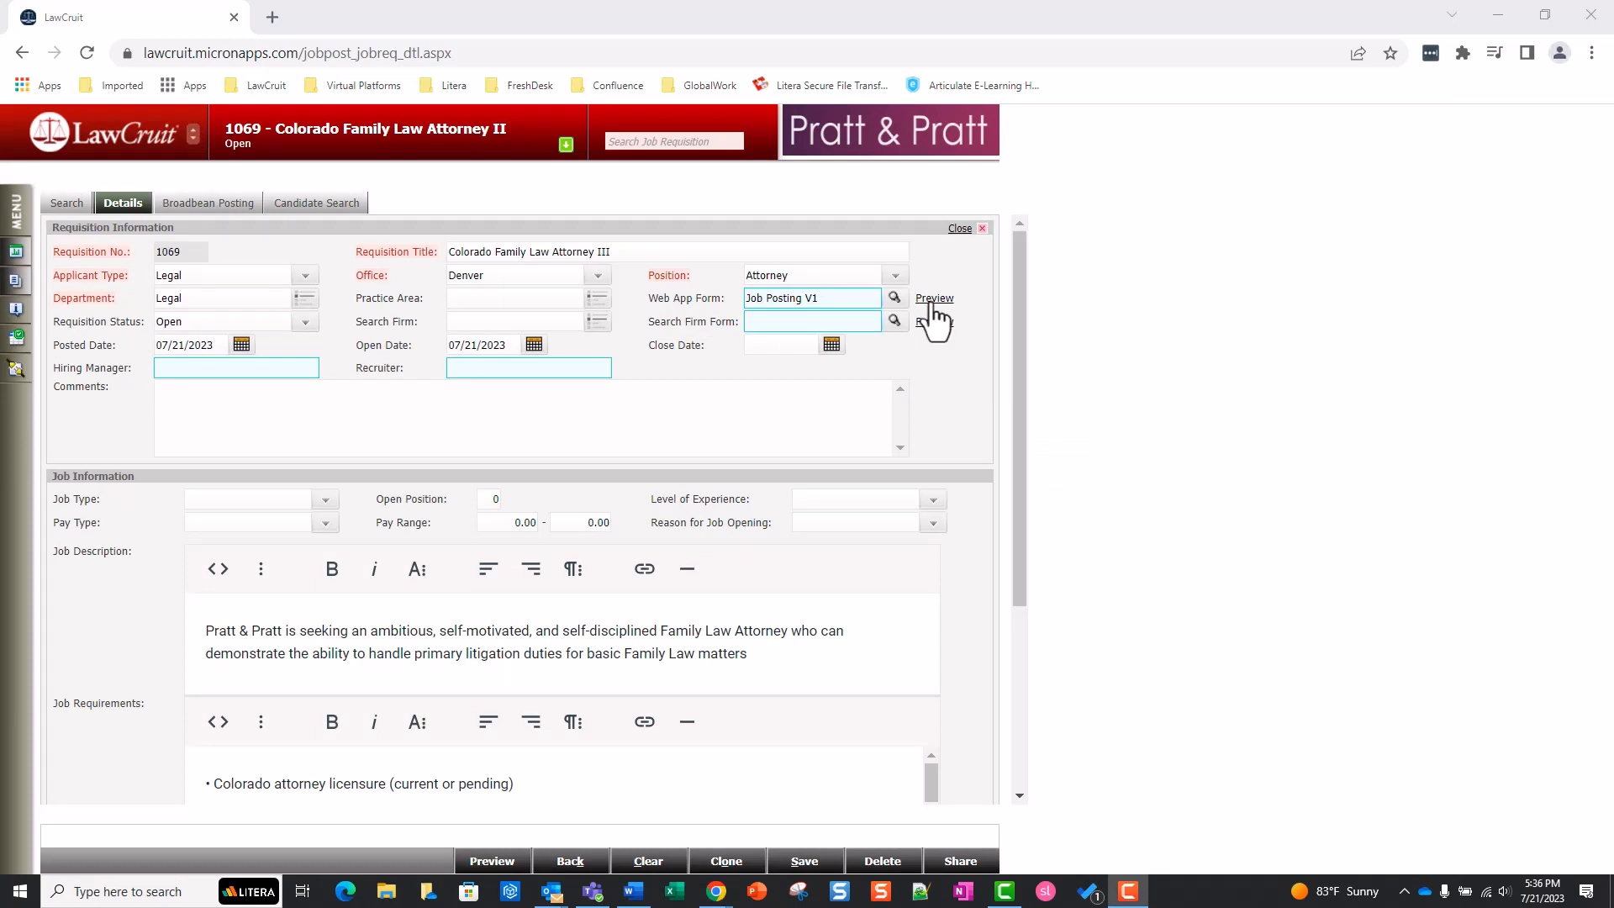
click(932, 301)
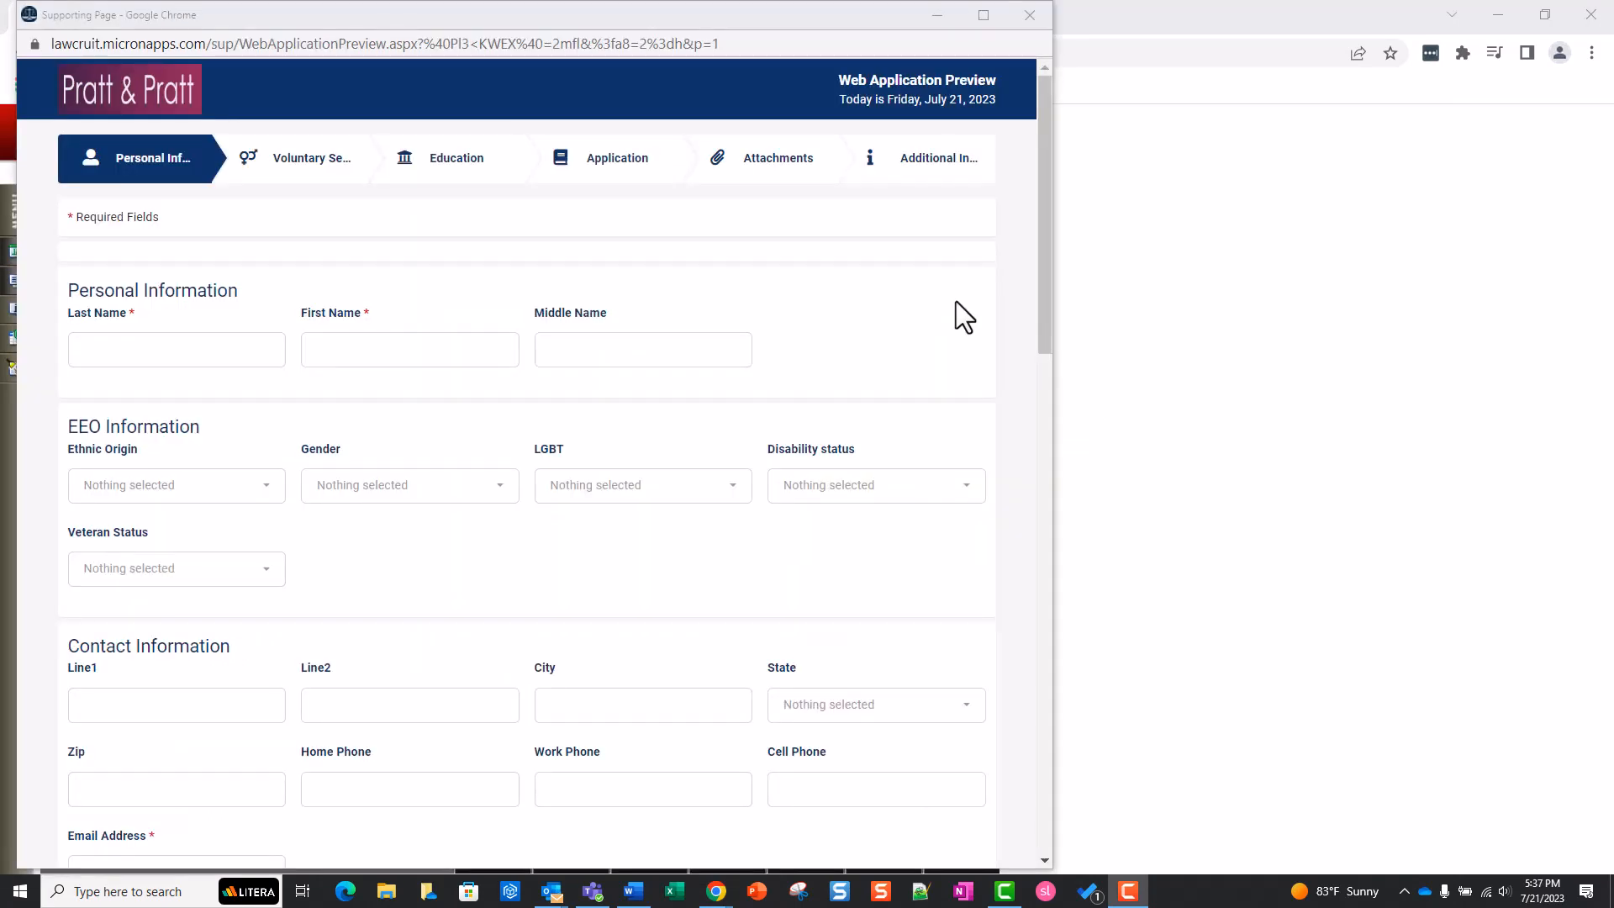
click(1028, 16)
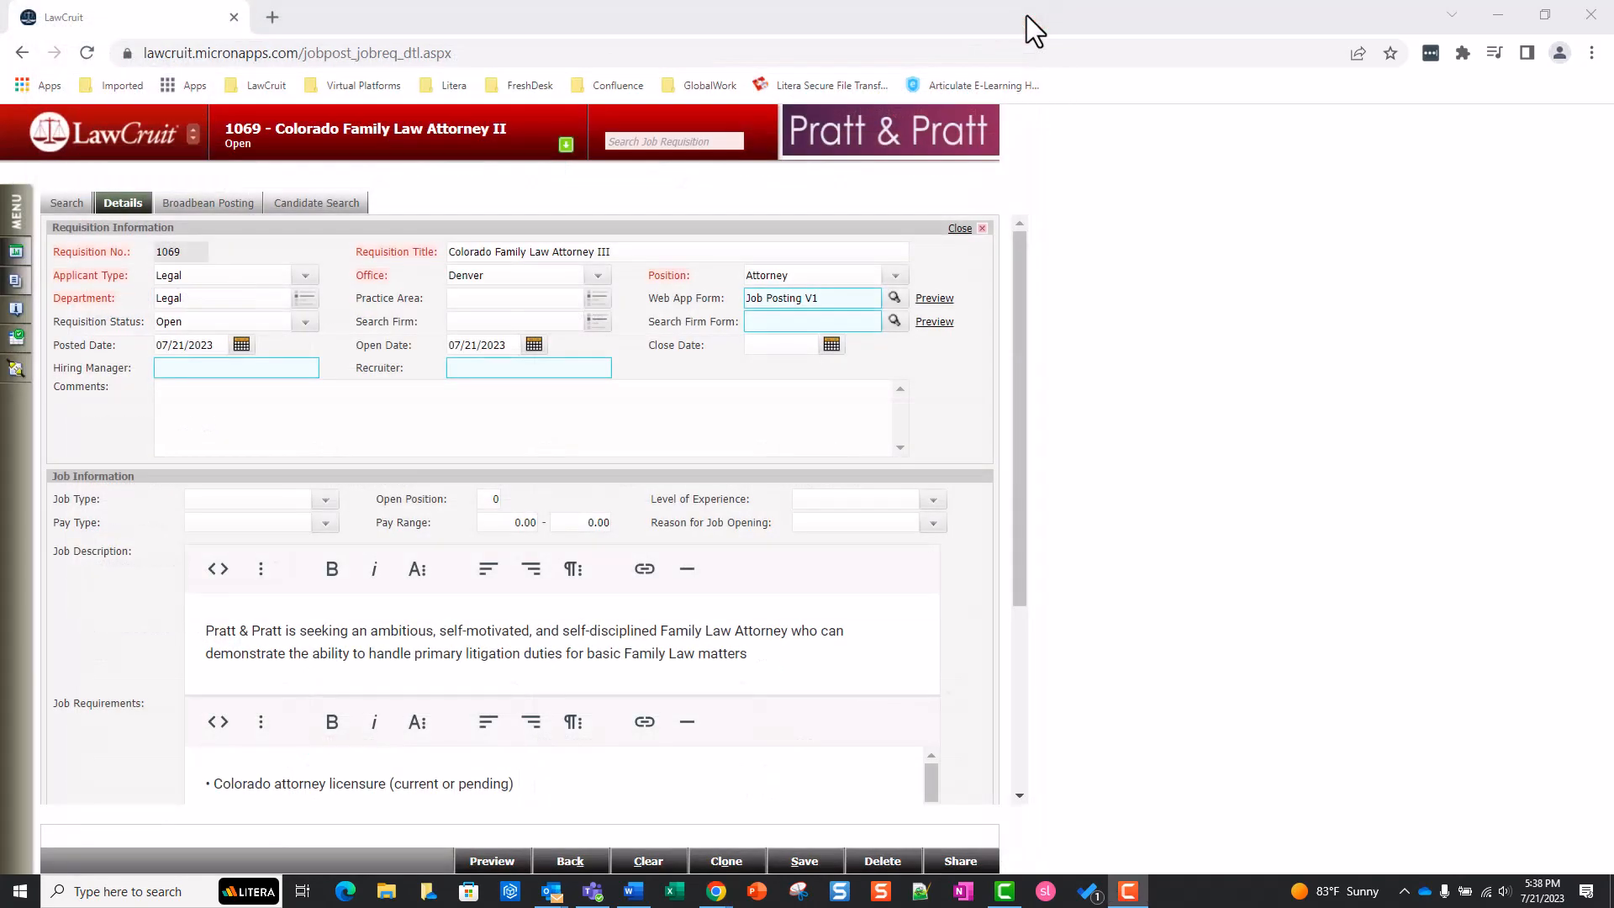
Open the Job Posting V1 entry in the administration's Web Application Setup
click(18, 240)
mouse_move(63, 478)
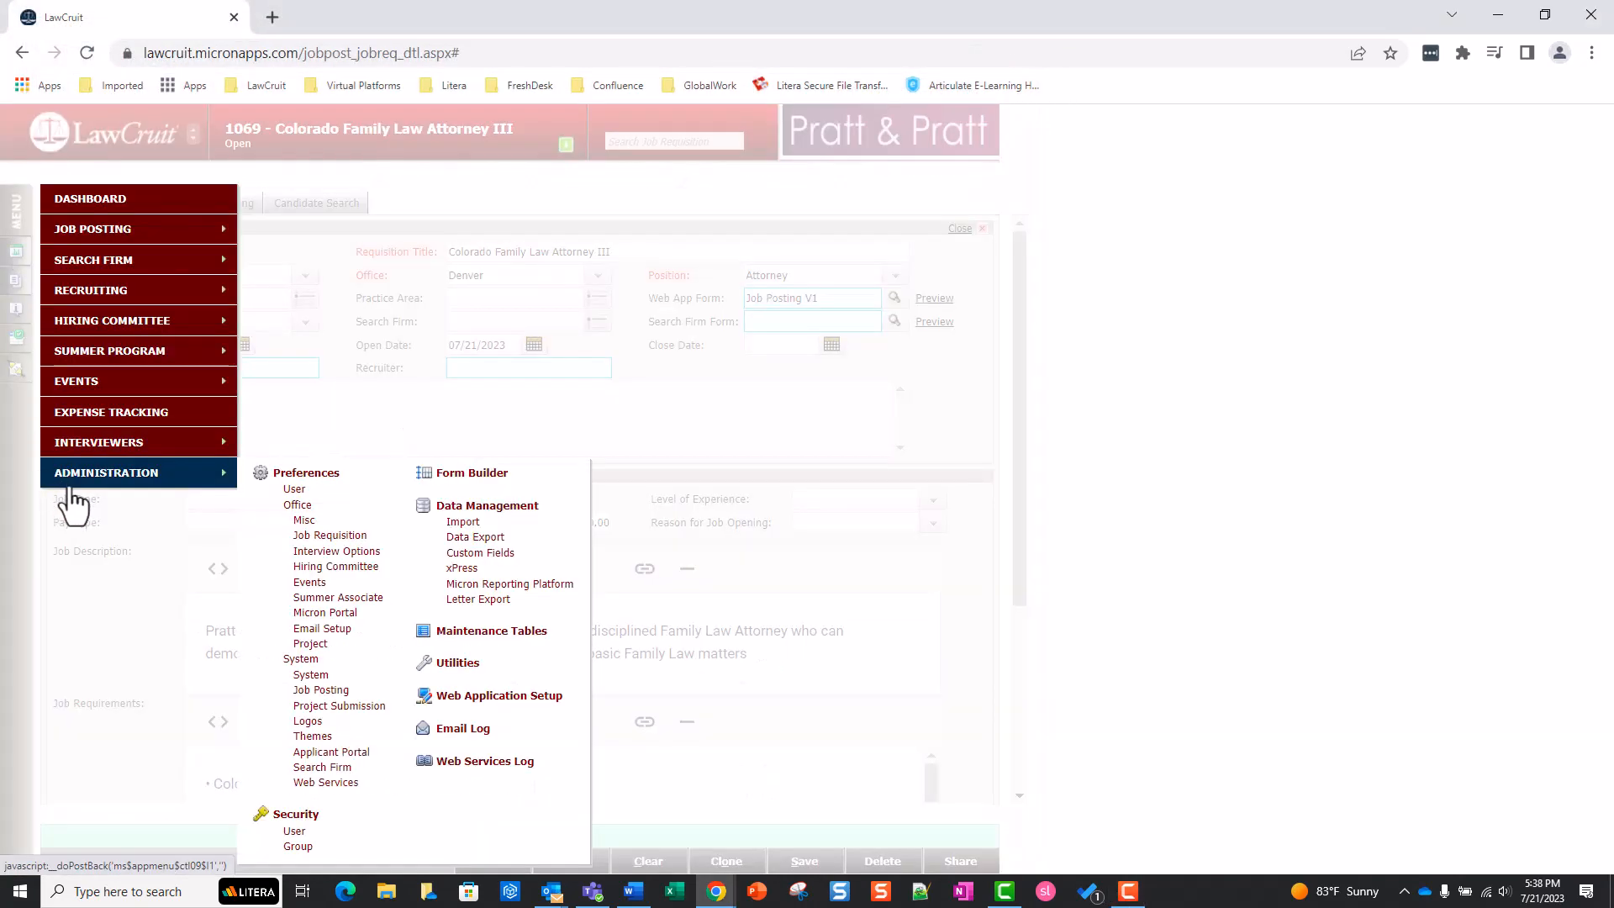
click(465, 698)
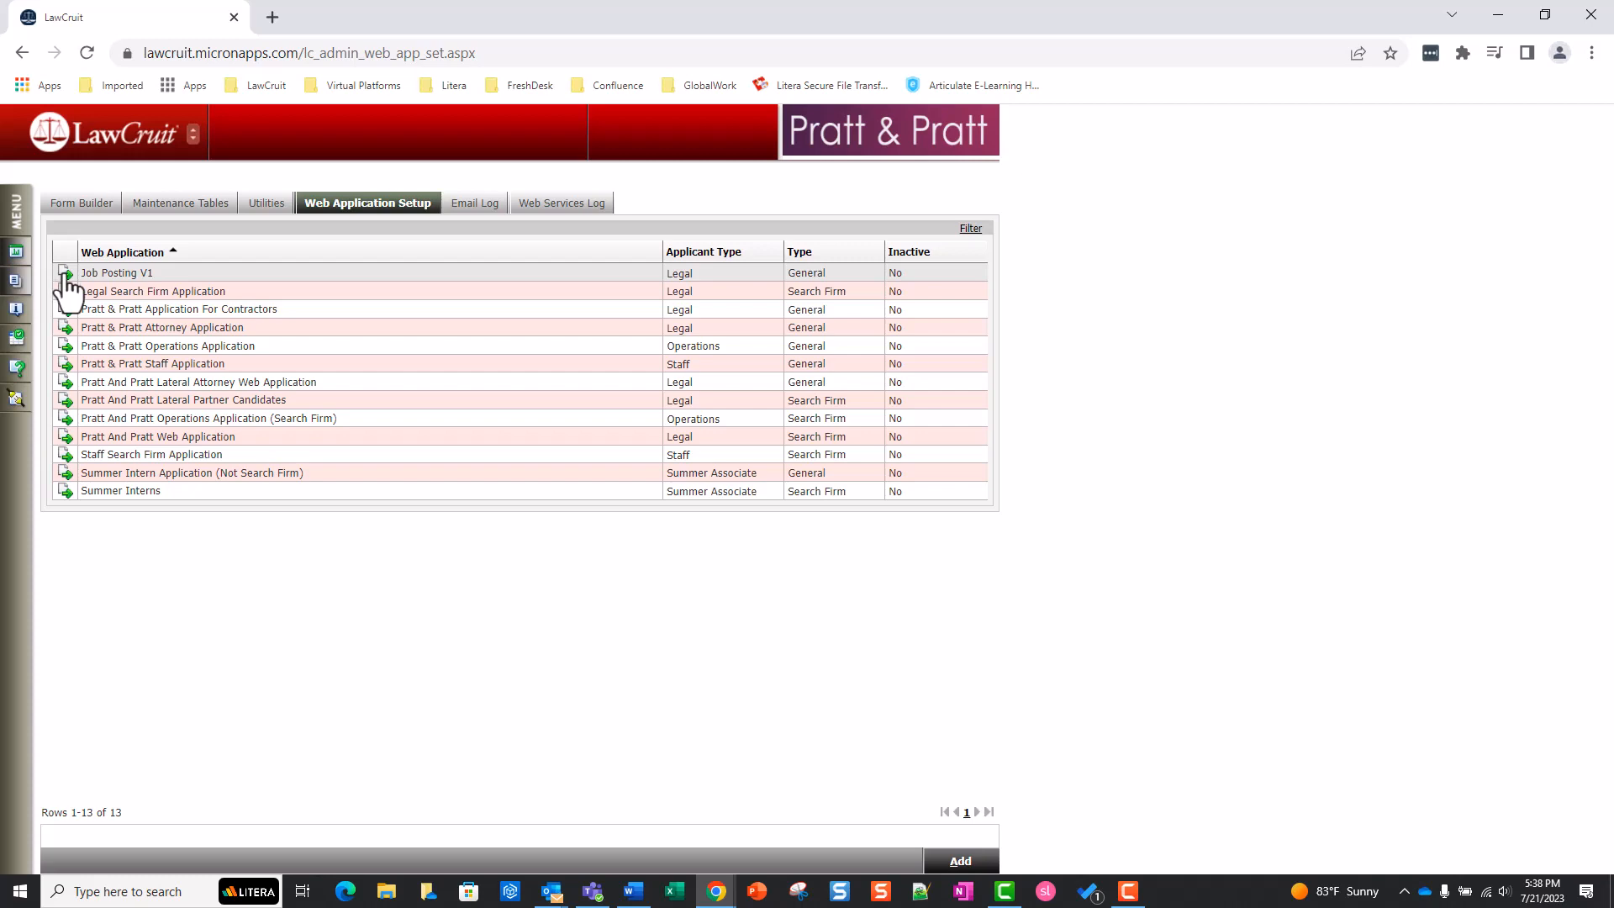
click(66, 273)
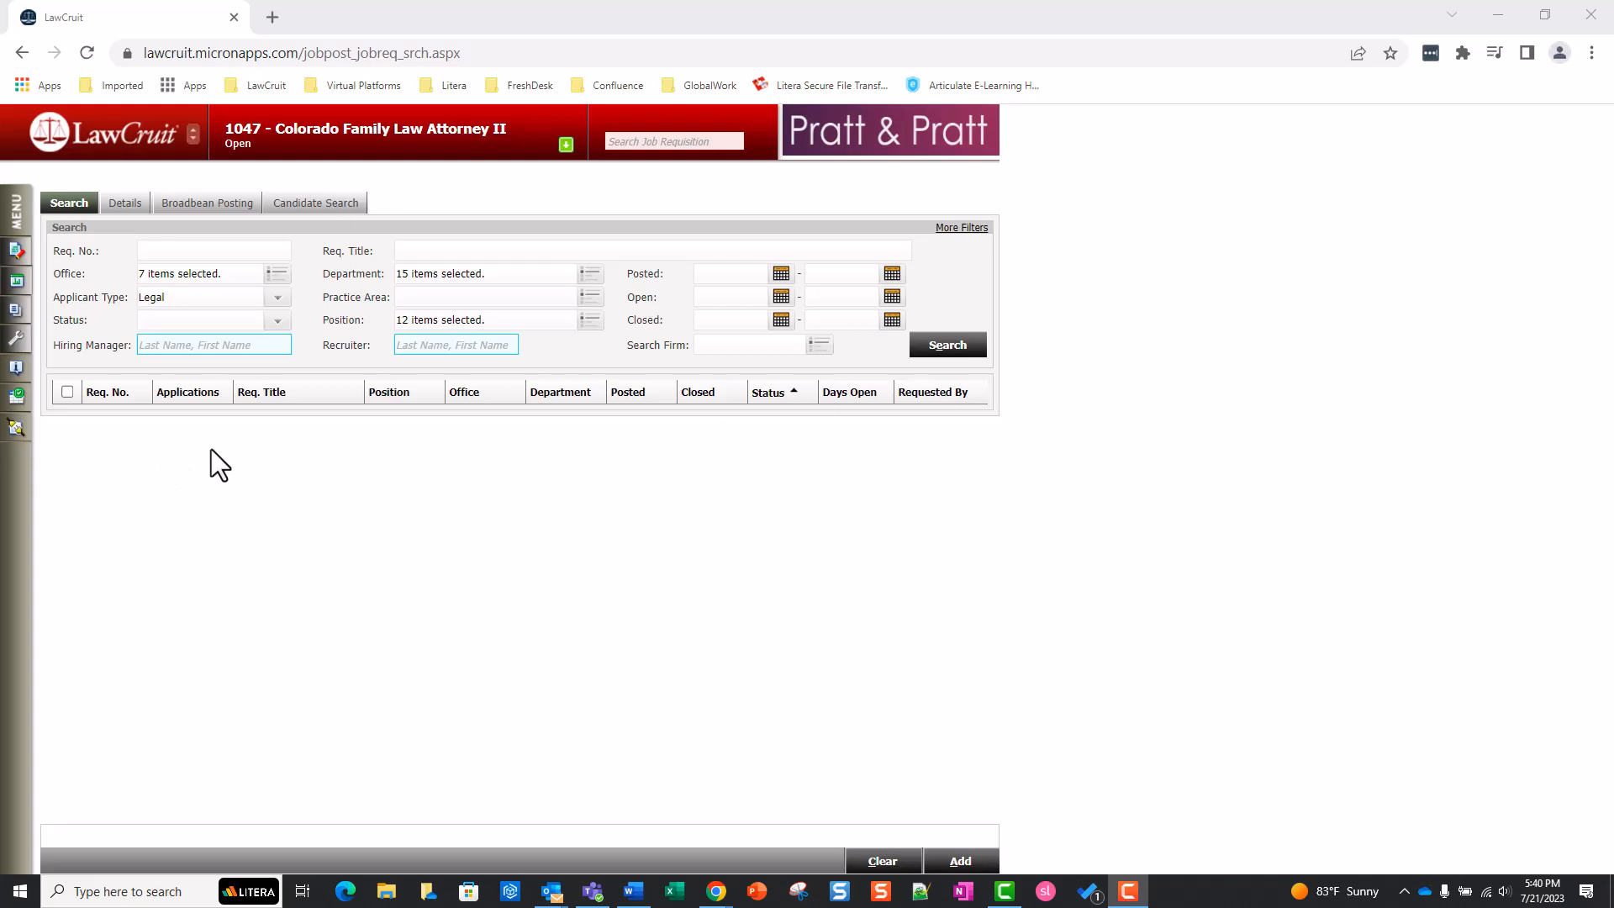
Search the job requisitions, open requisition 1047 and clone it, leaving the office set to Denver
click(940, 346)
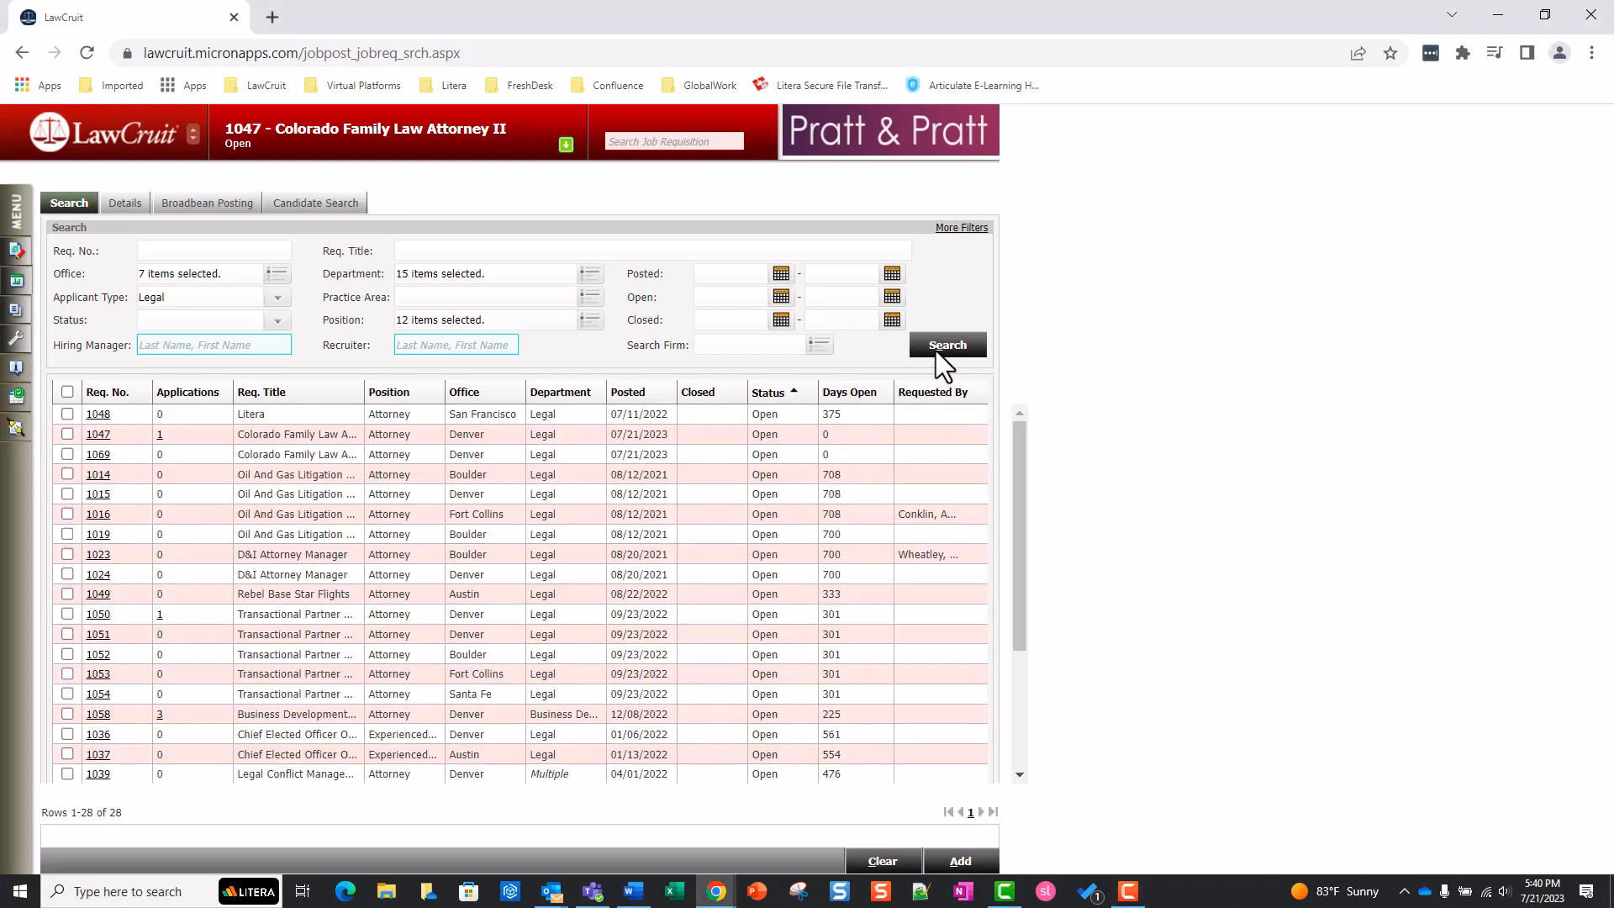
click(98, 436)
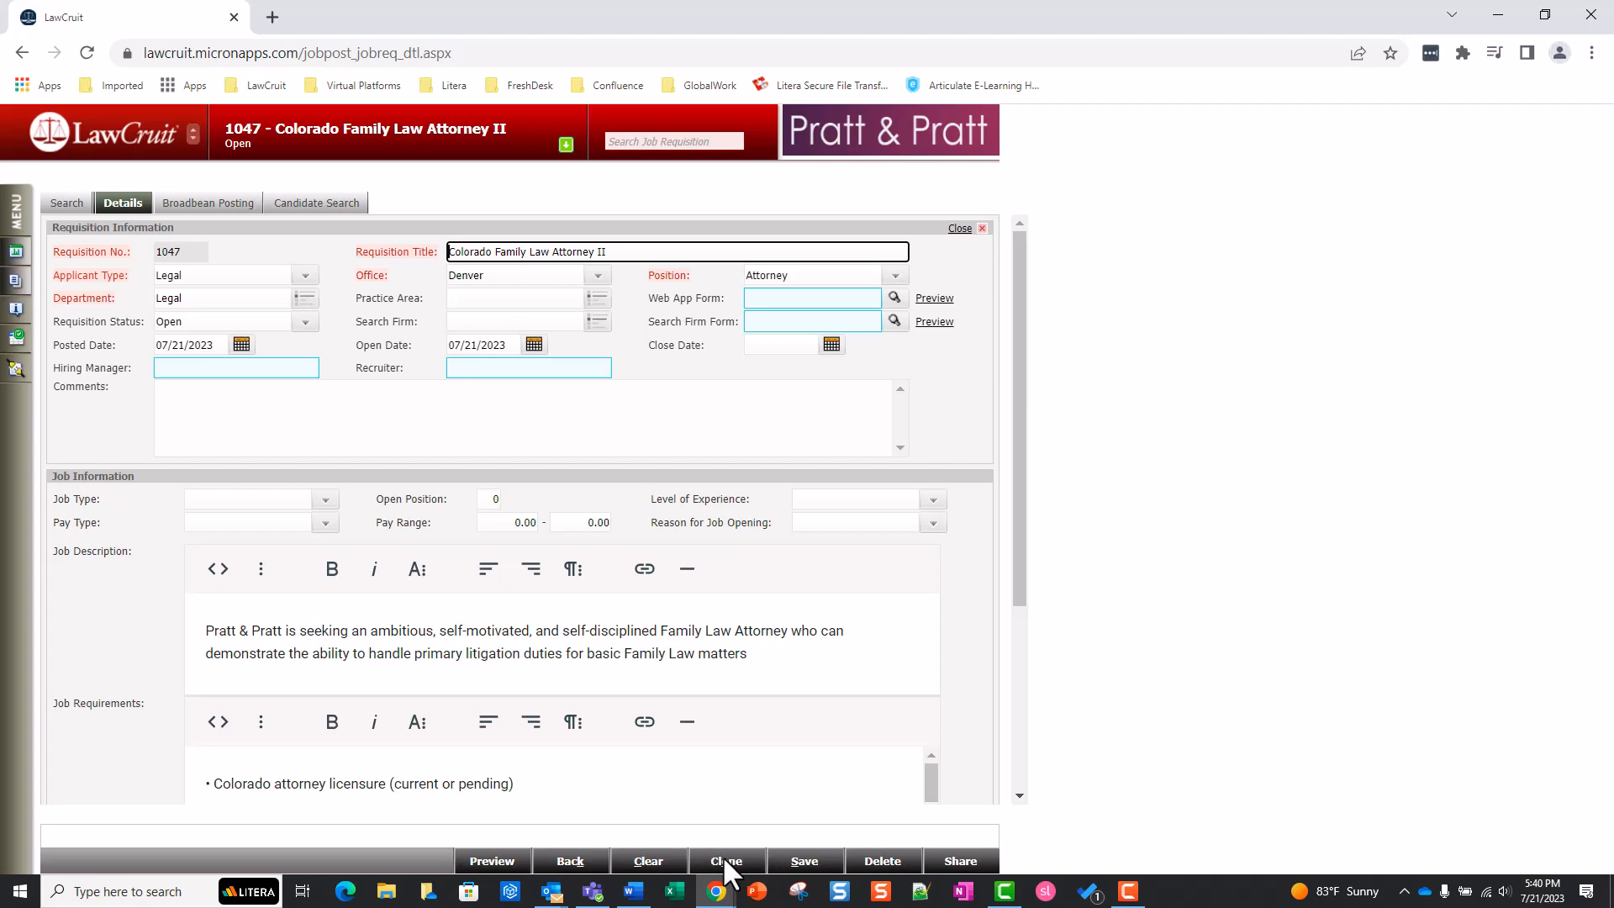
click(725, 859)
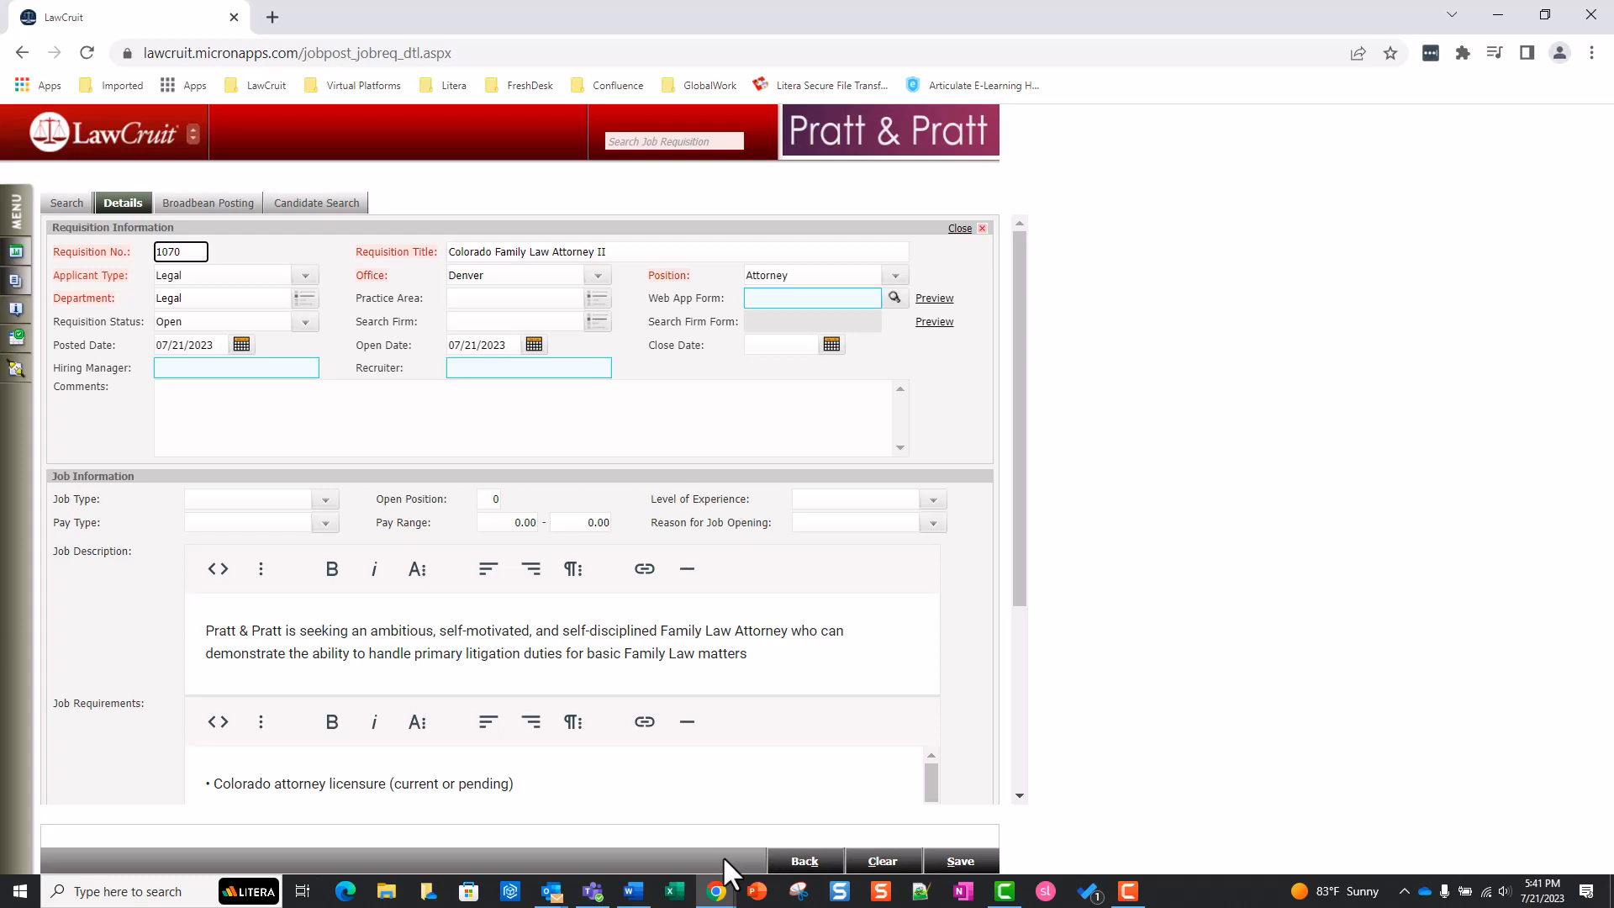
click(598, 278)
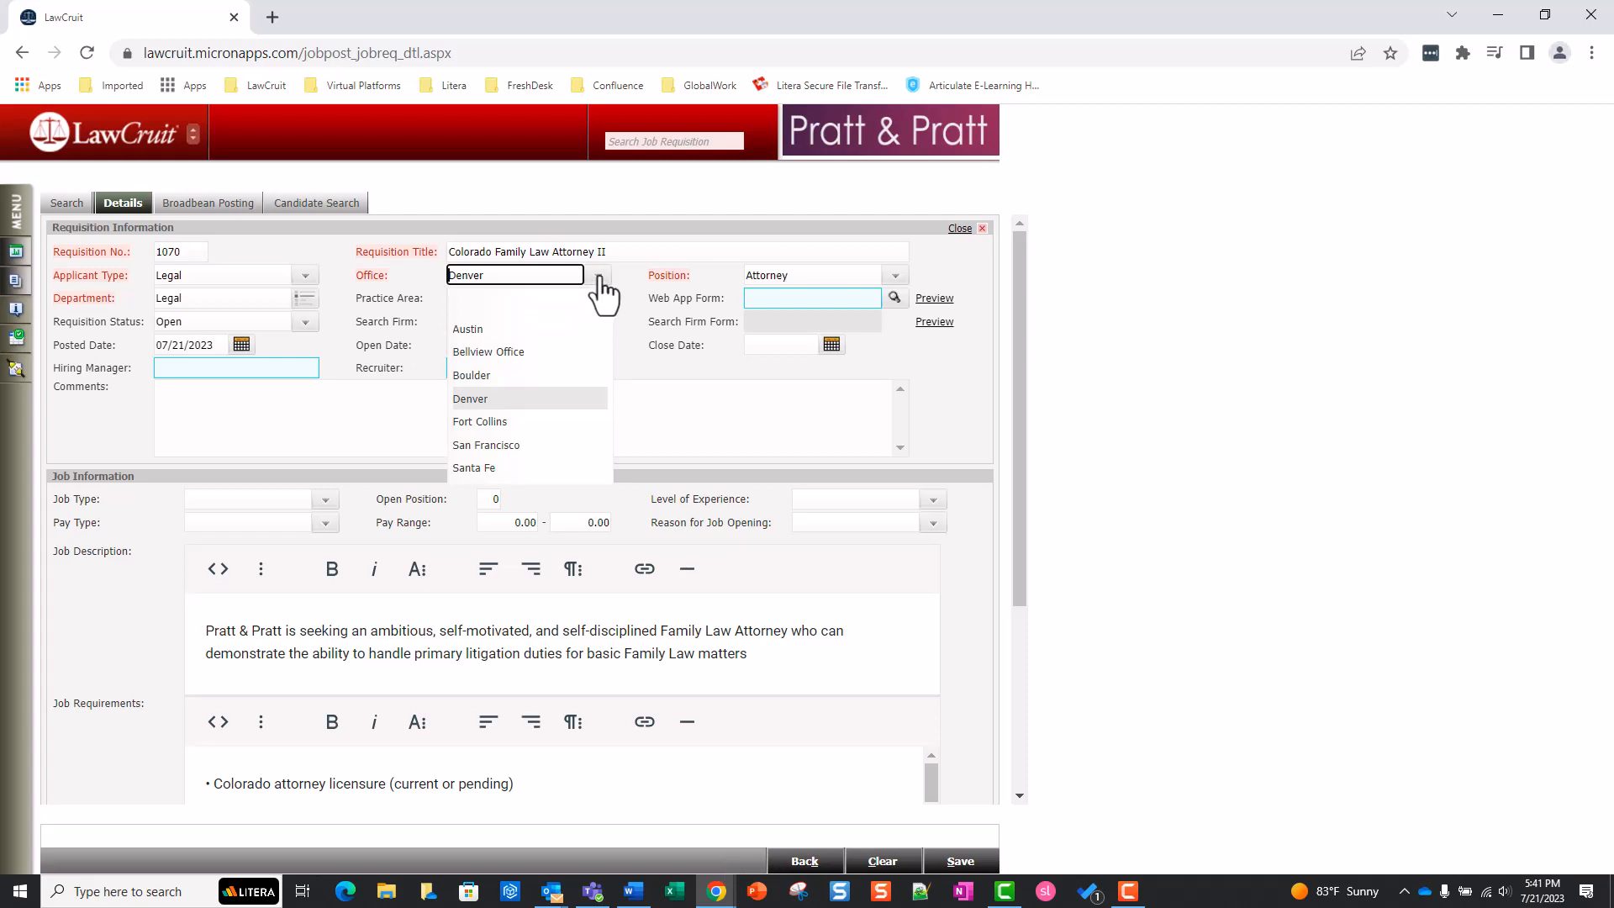
click(599, 278)
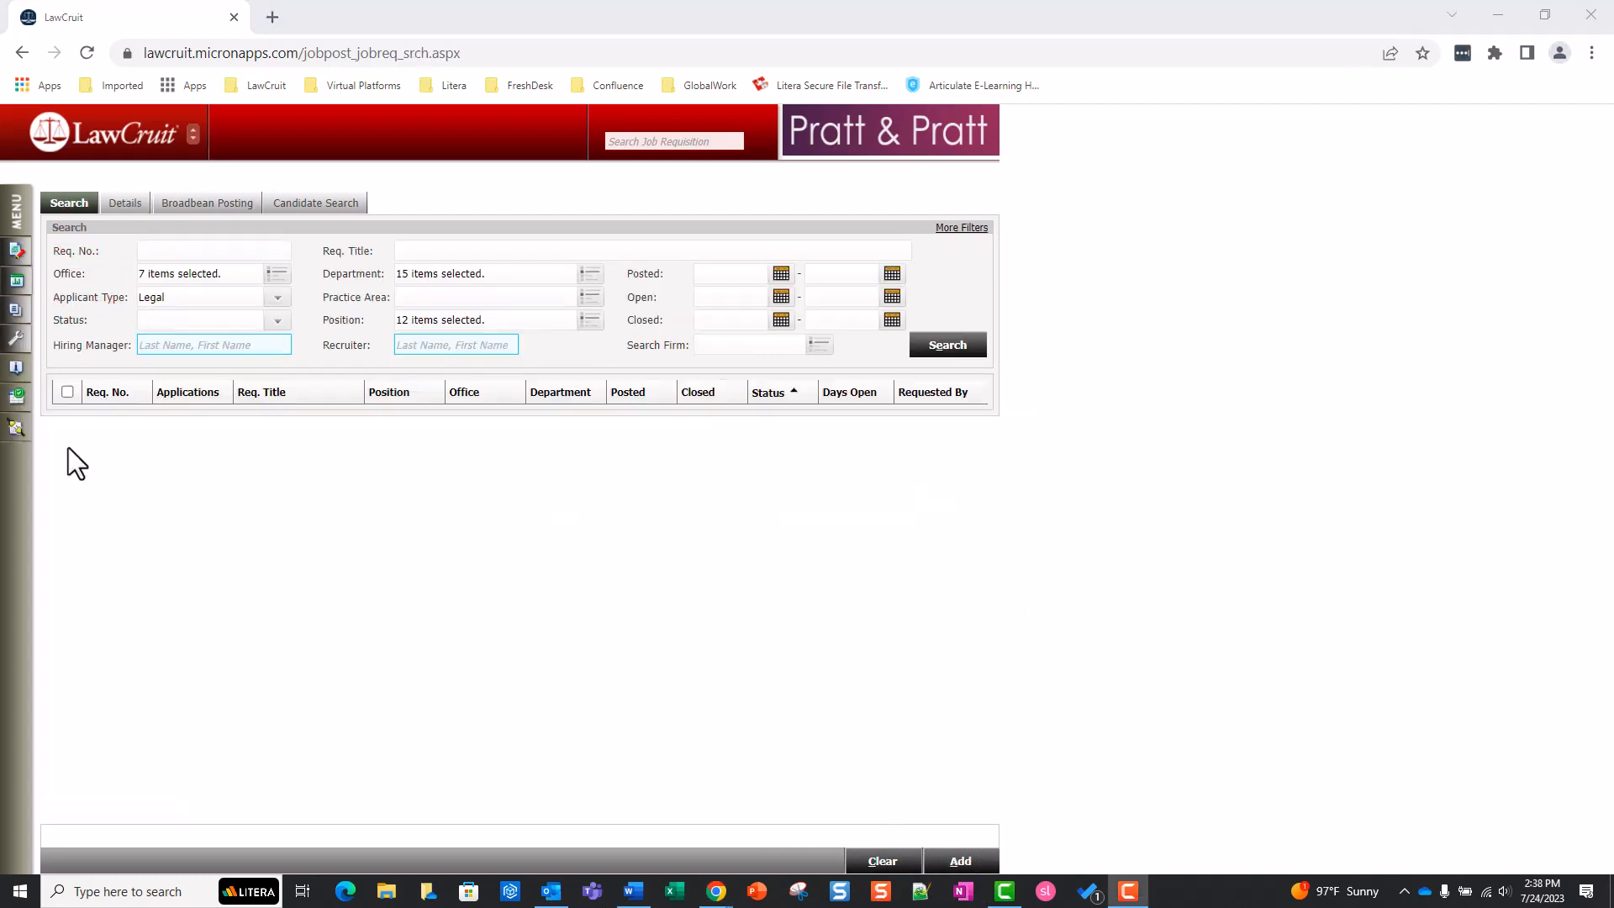
Add a new job requisition titled "Mid-Level Corporate M&A Associate" with the applicant type Legal
click(17, 244)
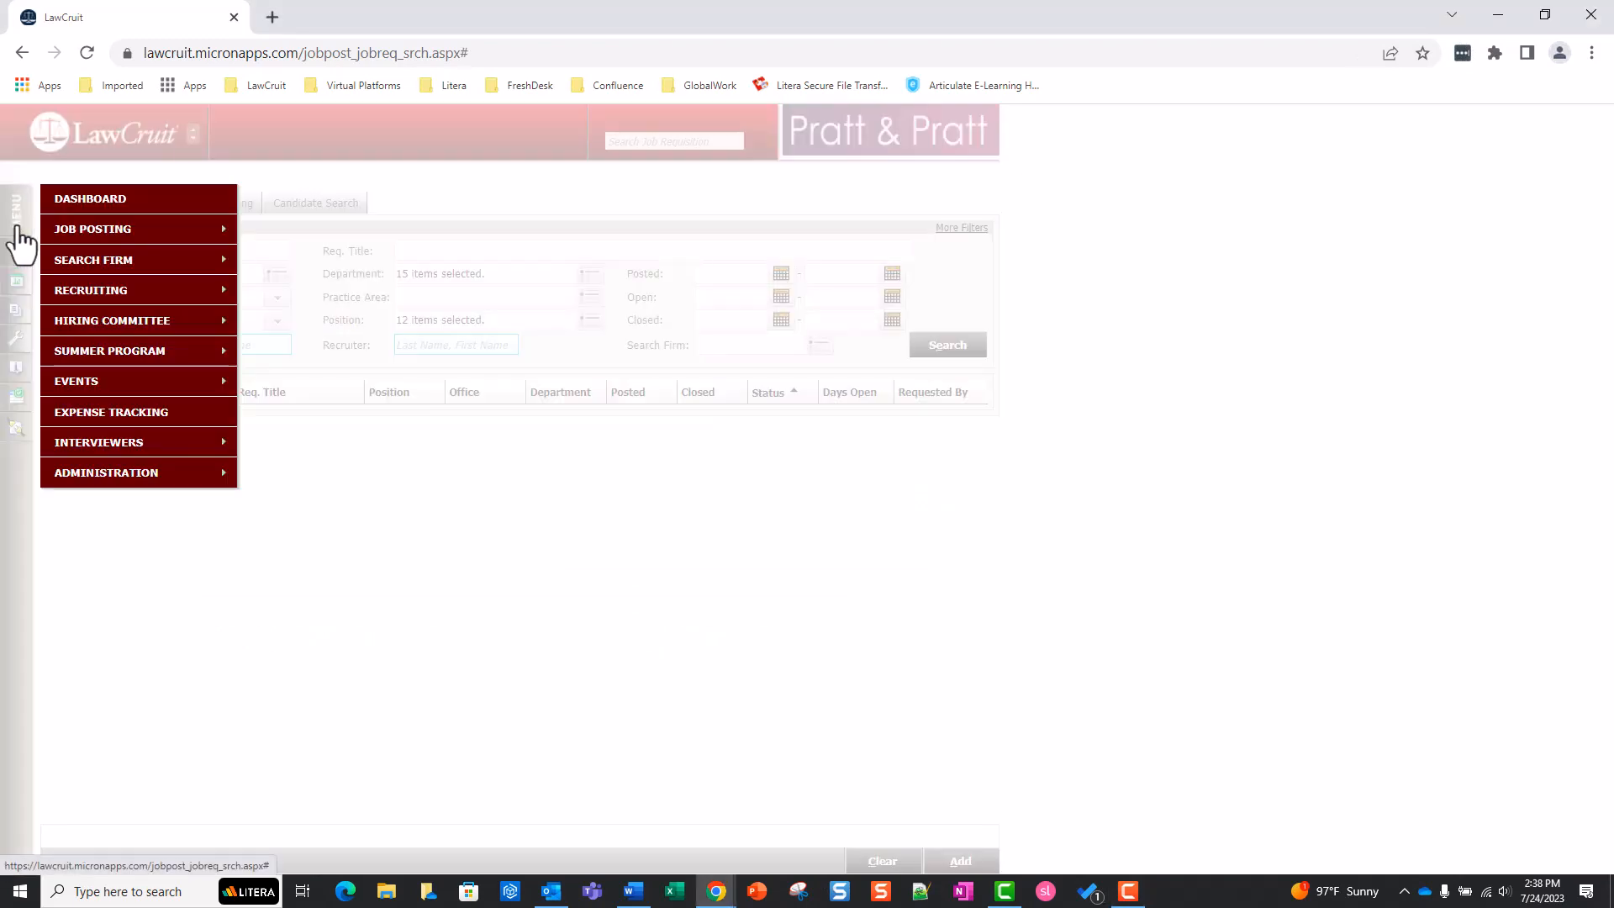
mouse_move(68, 244)
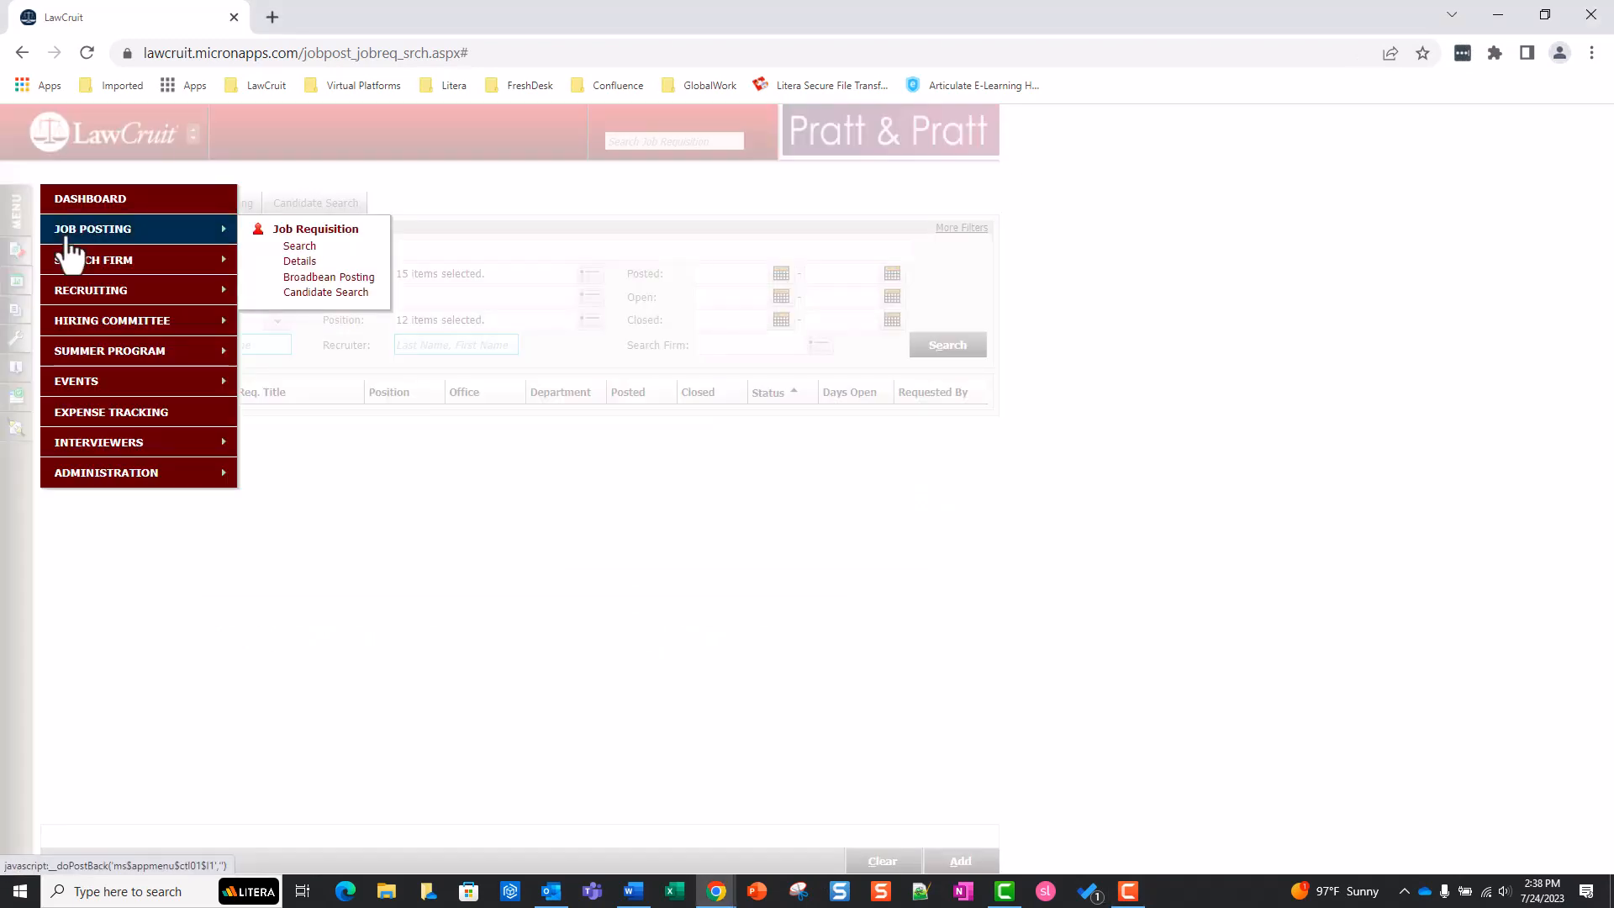
click(308, 244)
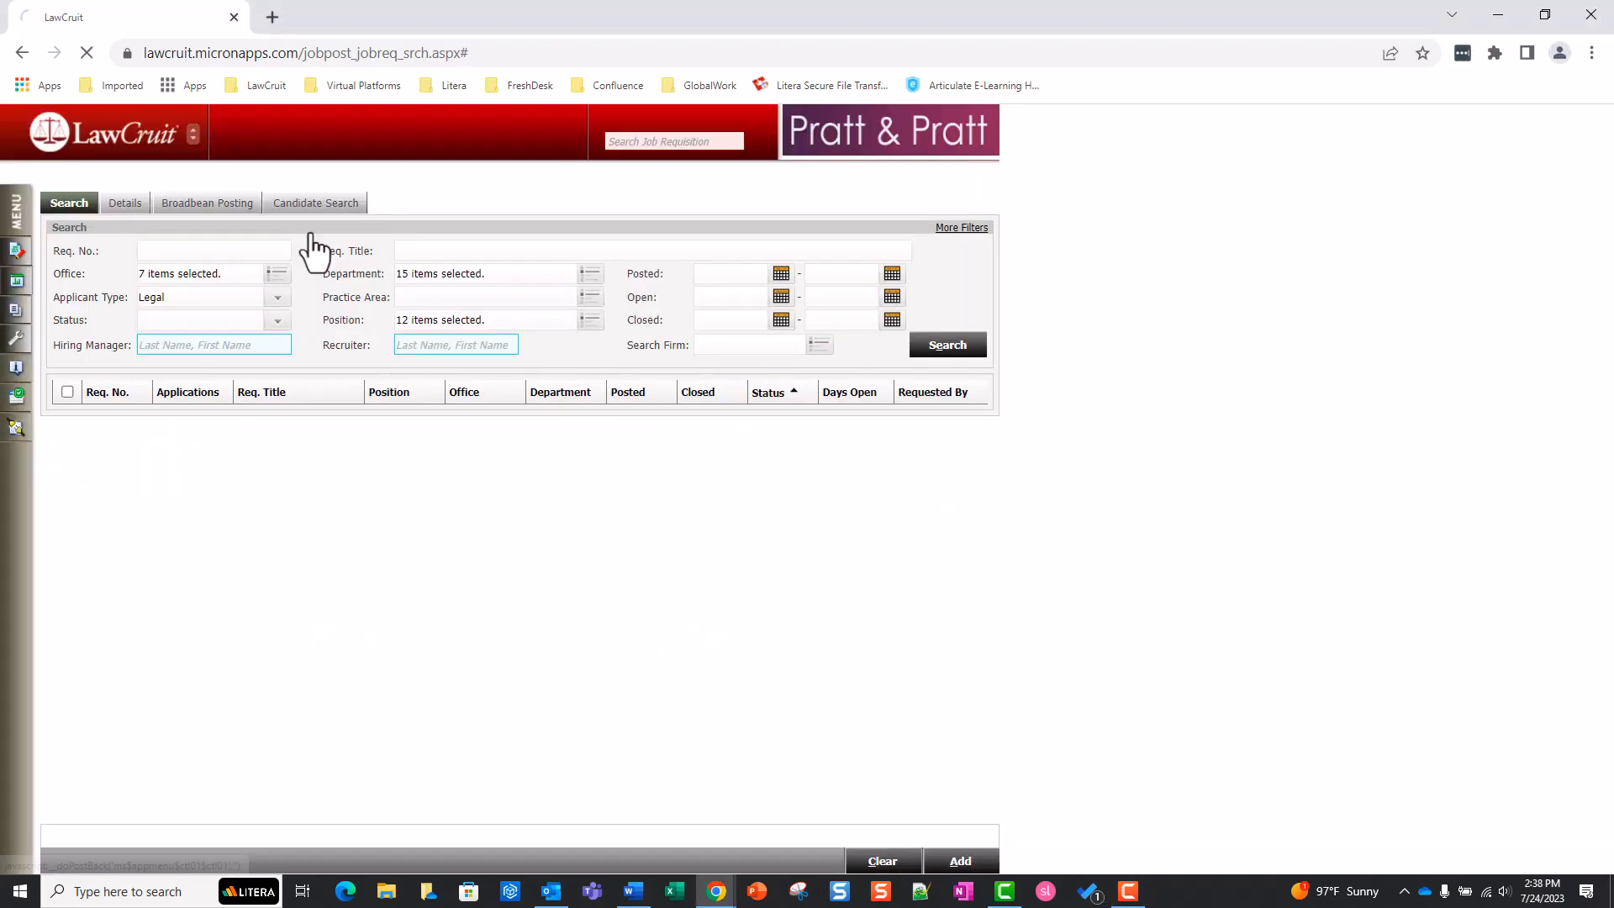
click(937, 865)
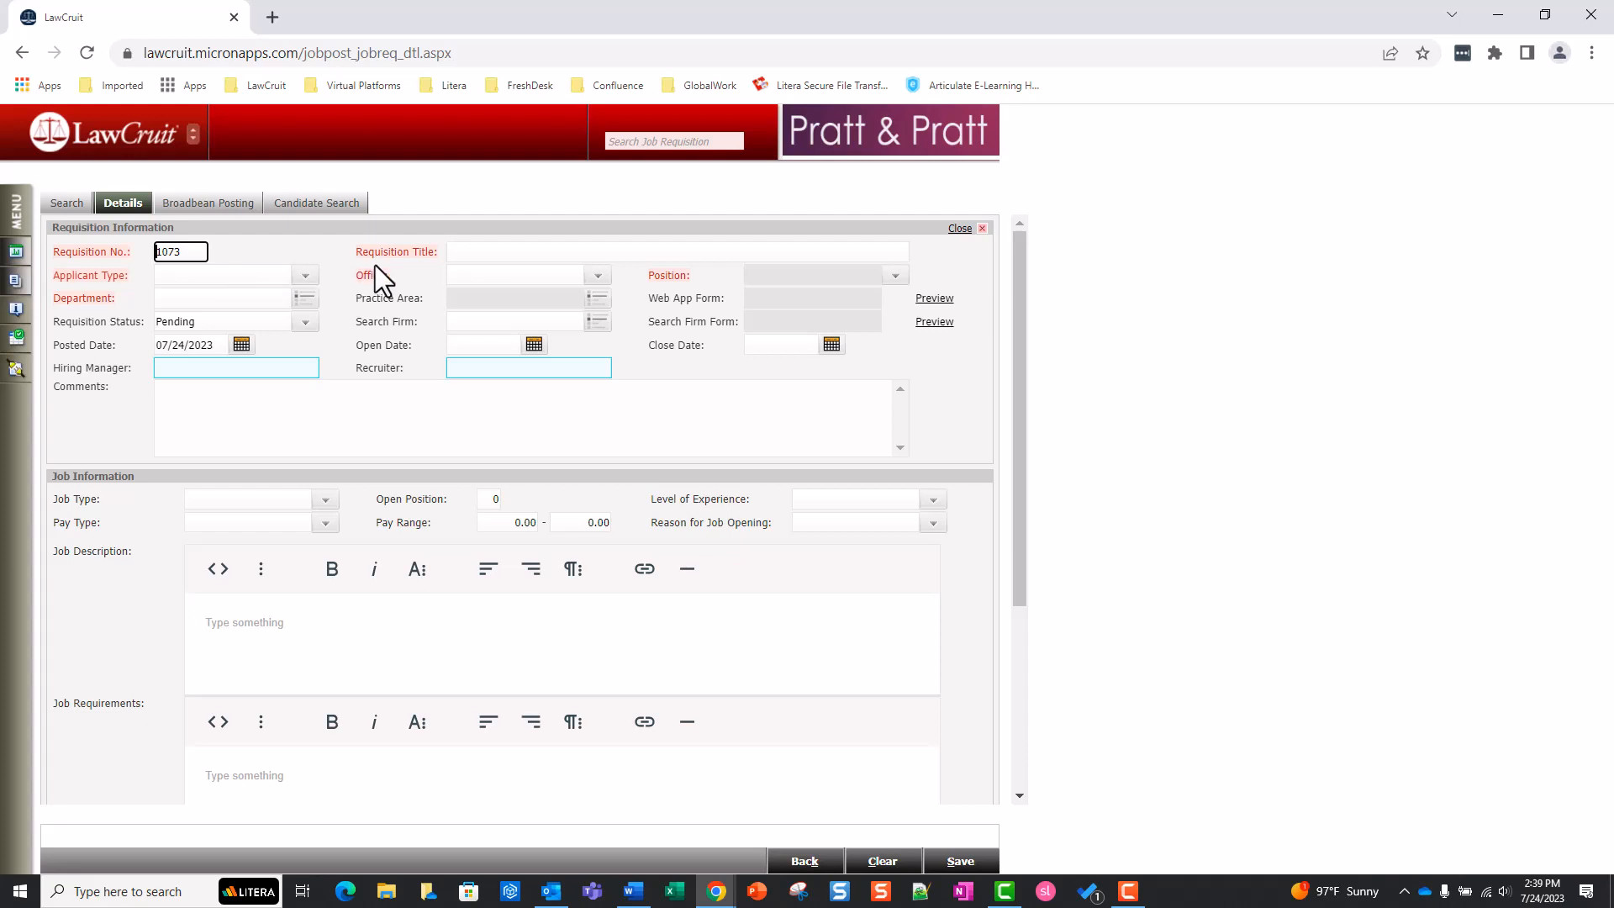
click(469, 252)
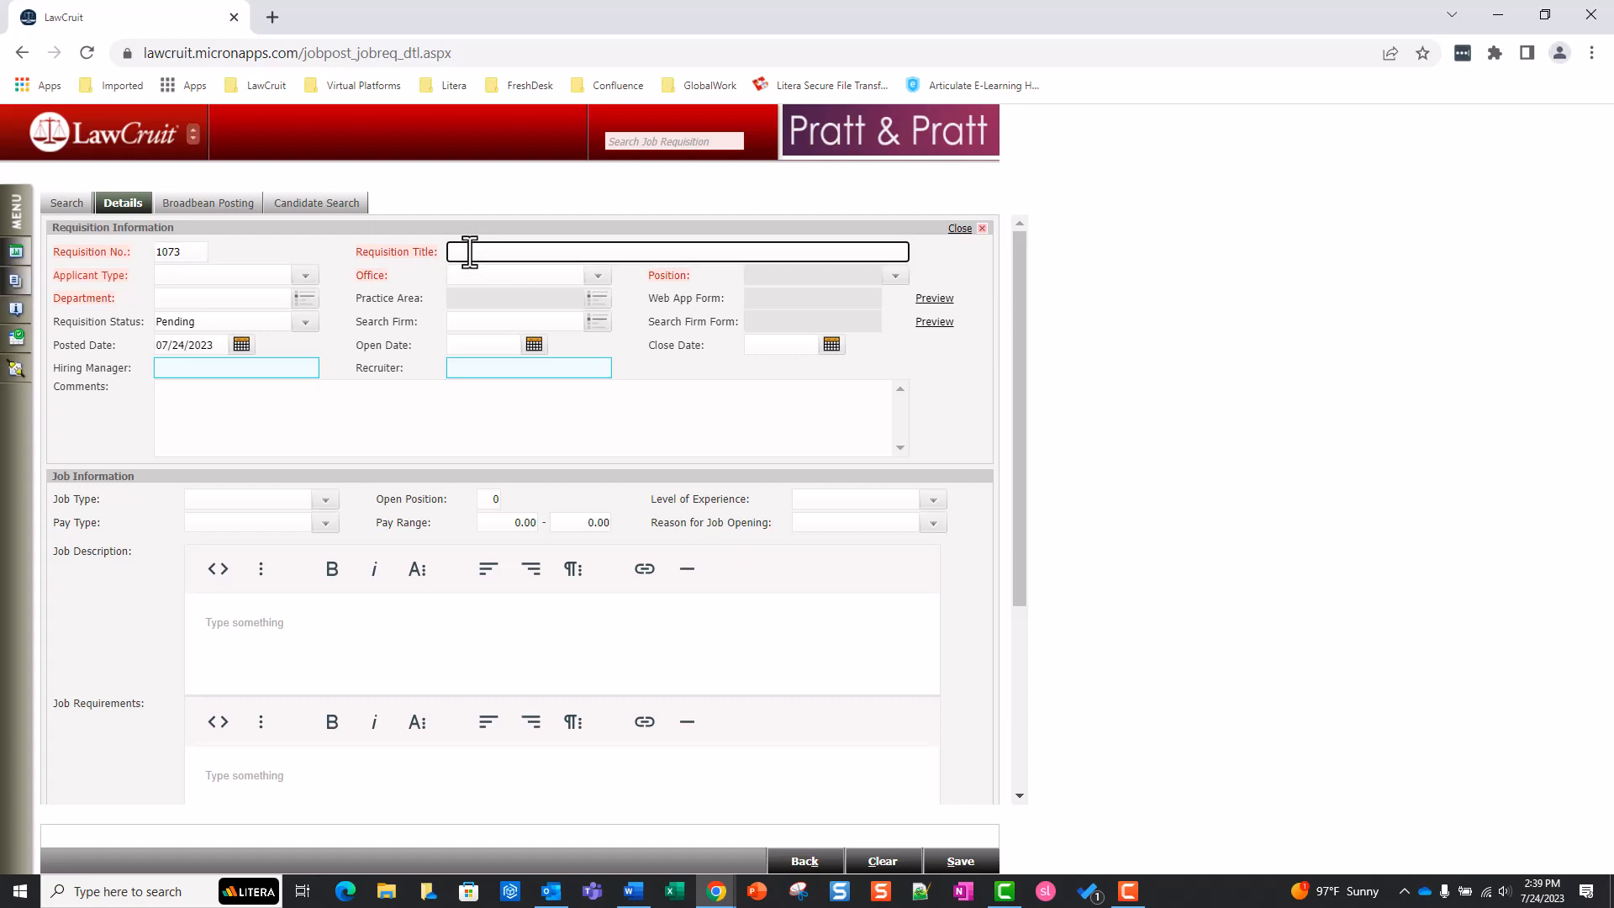
text(Mid-Level Corporate M&A Associate)
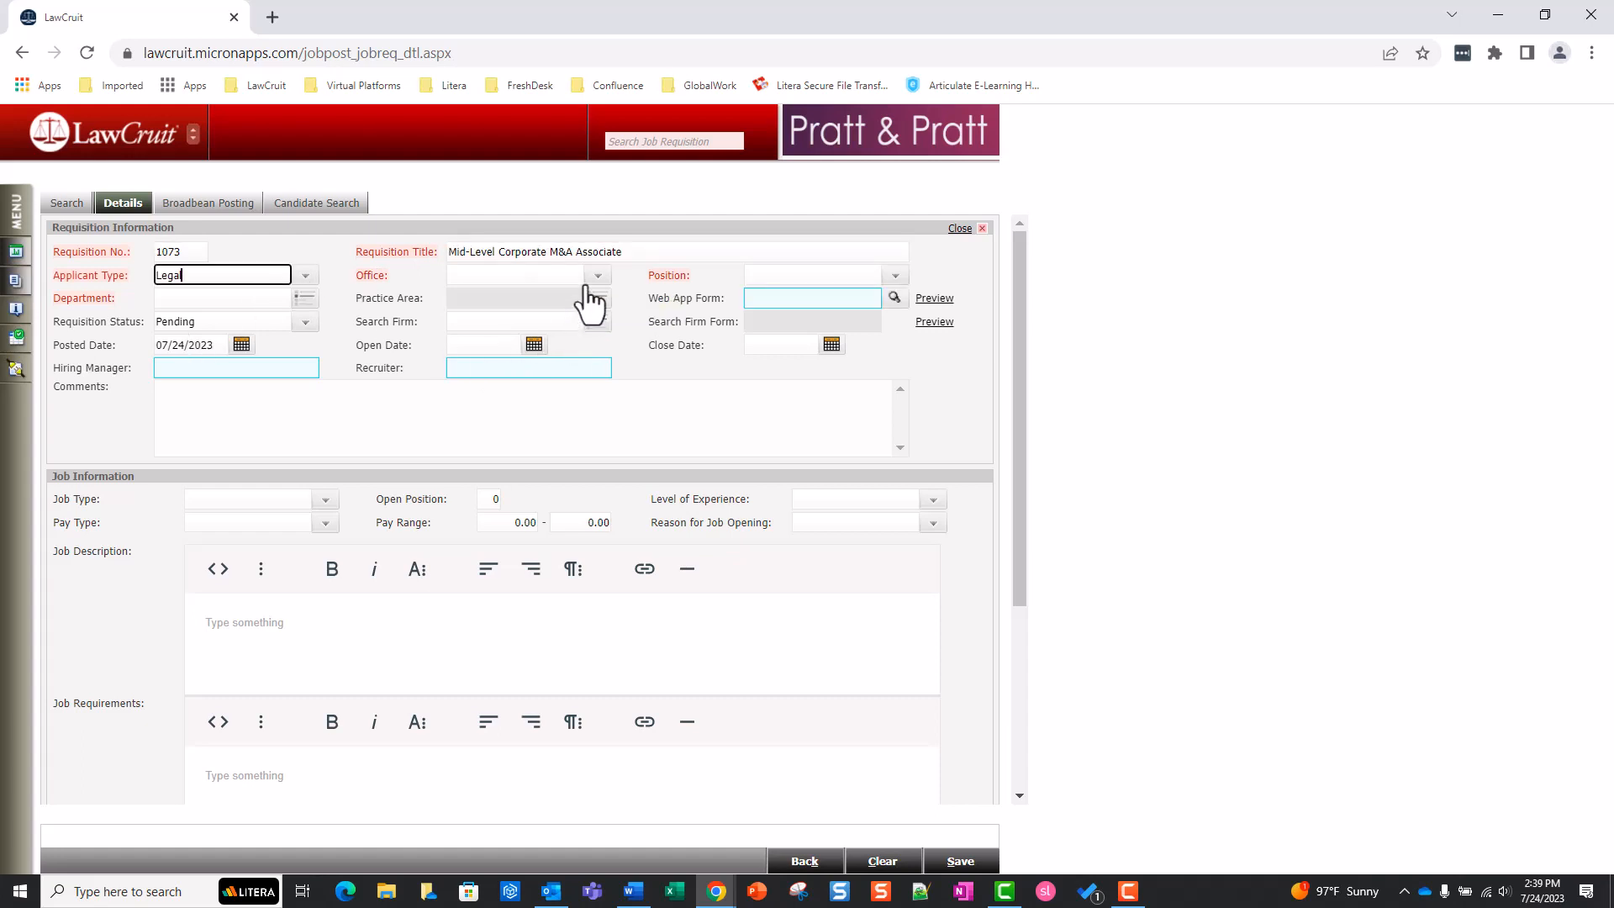
Set the new requisition's office to Denver, position to Attorney and department to Corporate Law
click(598, 277)
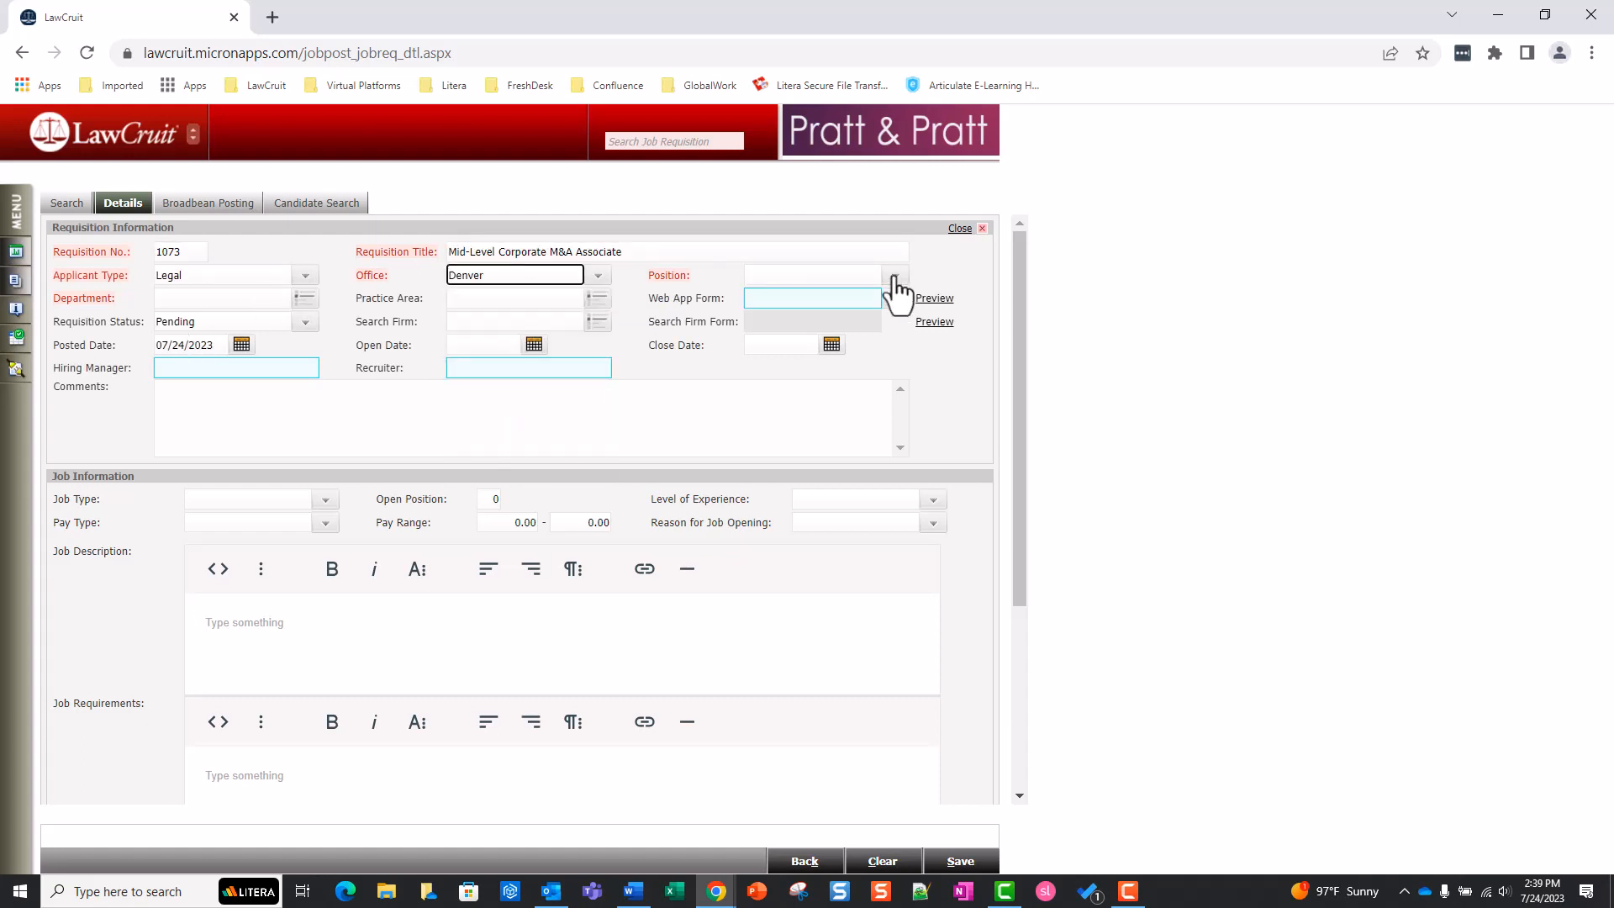
click(894, 277)
click(787, 330)
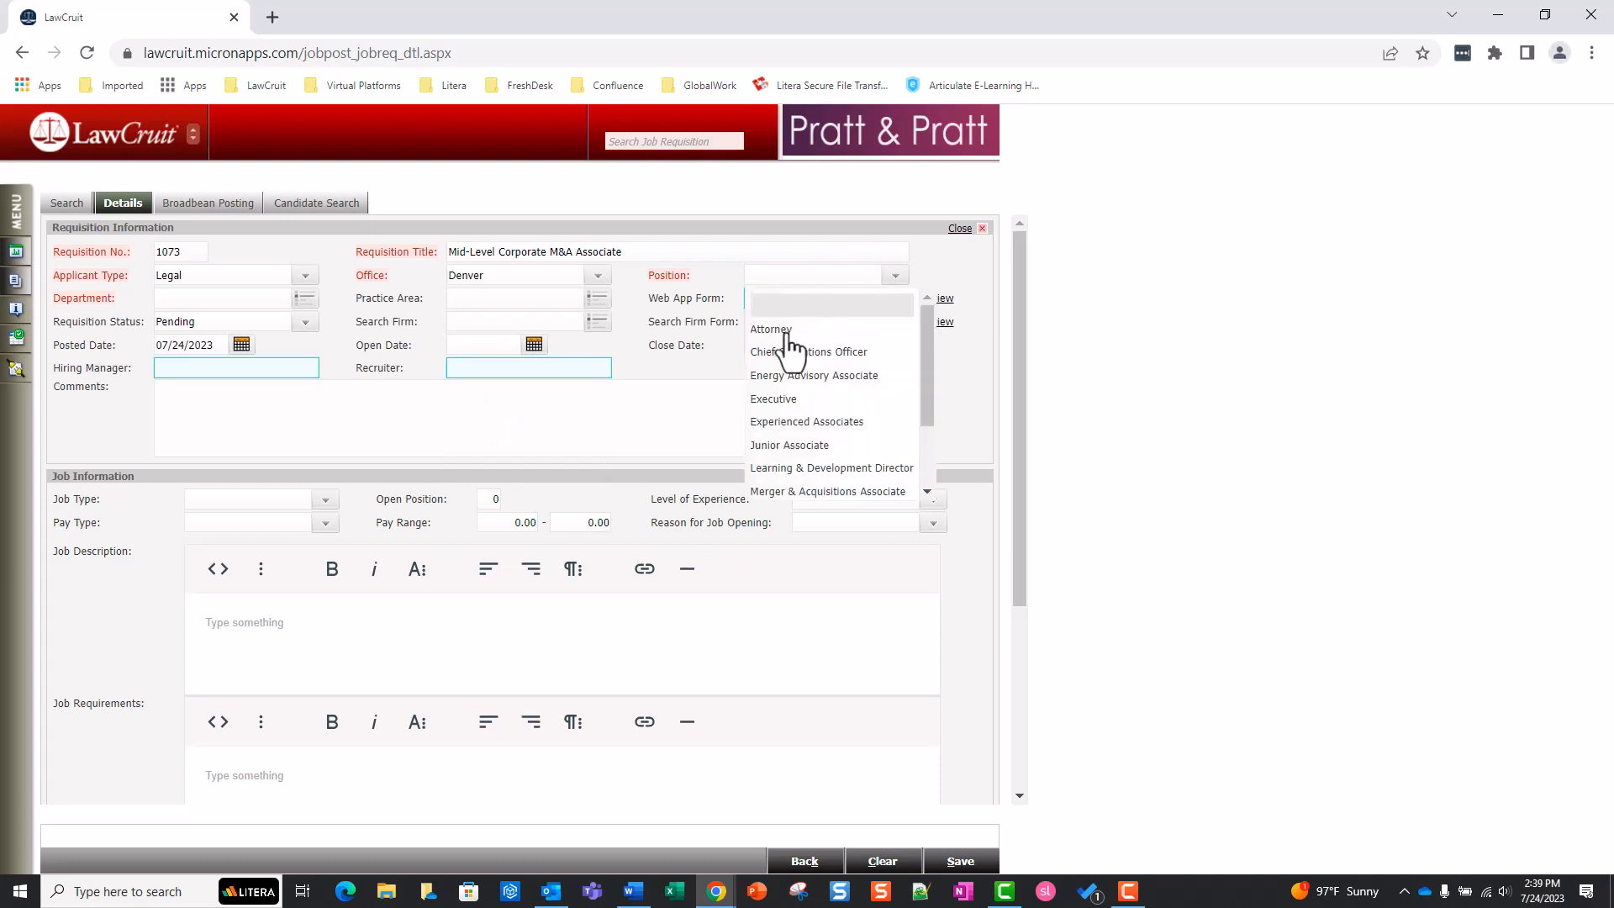
click(304, 299)
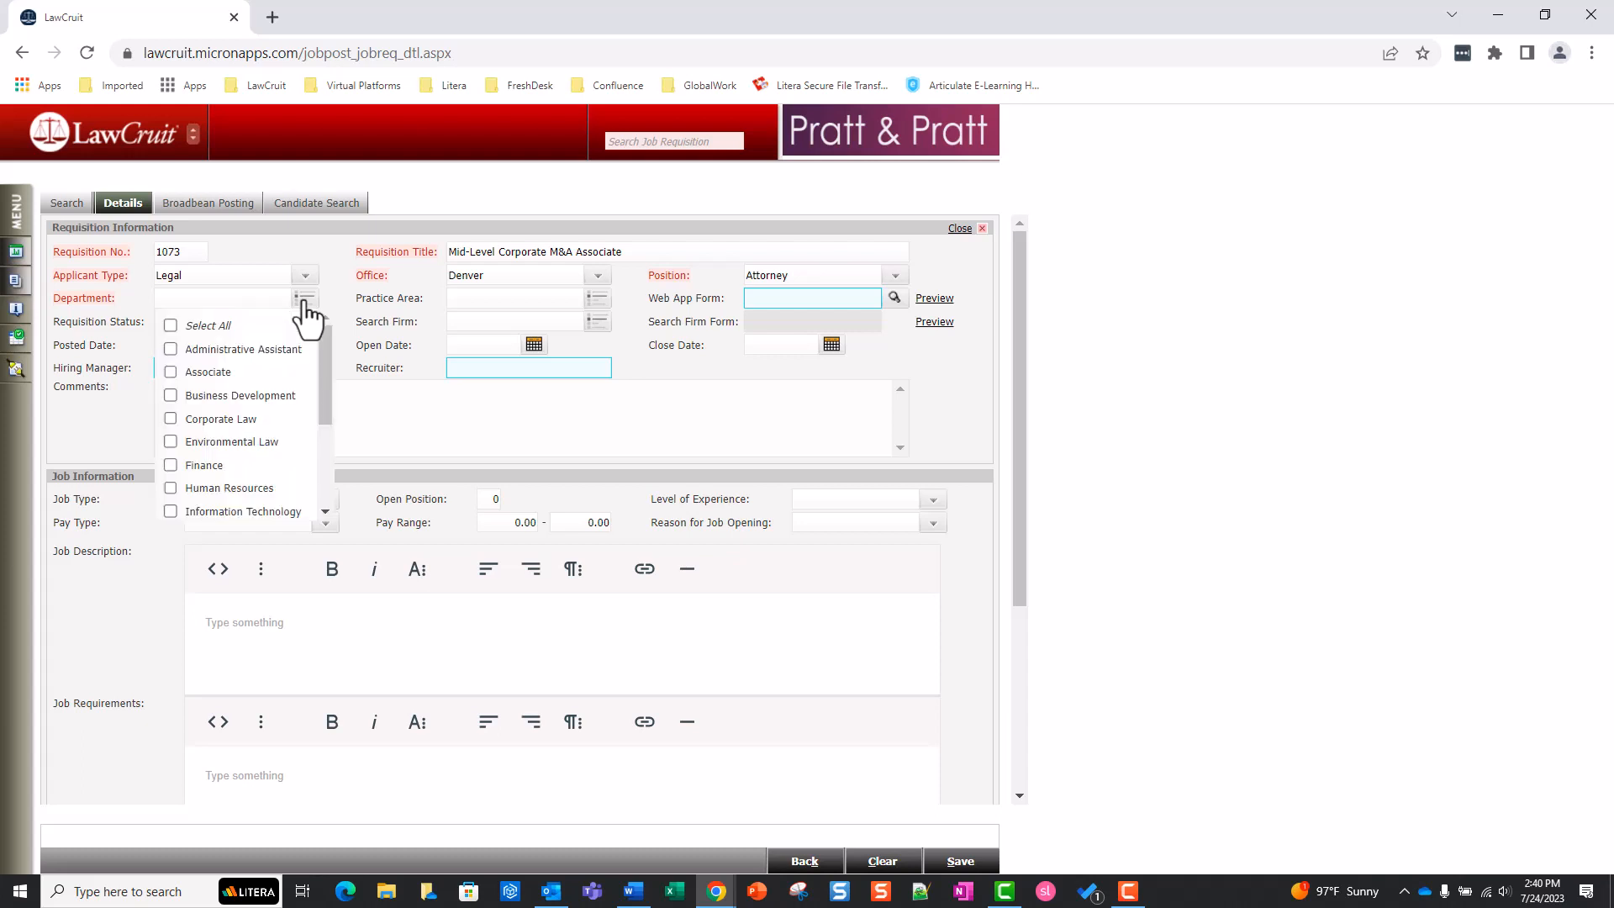
click(170, 418)
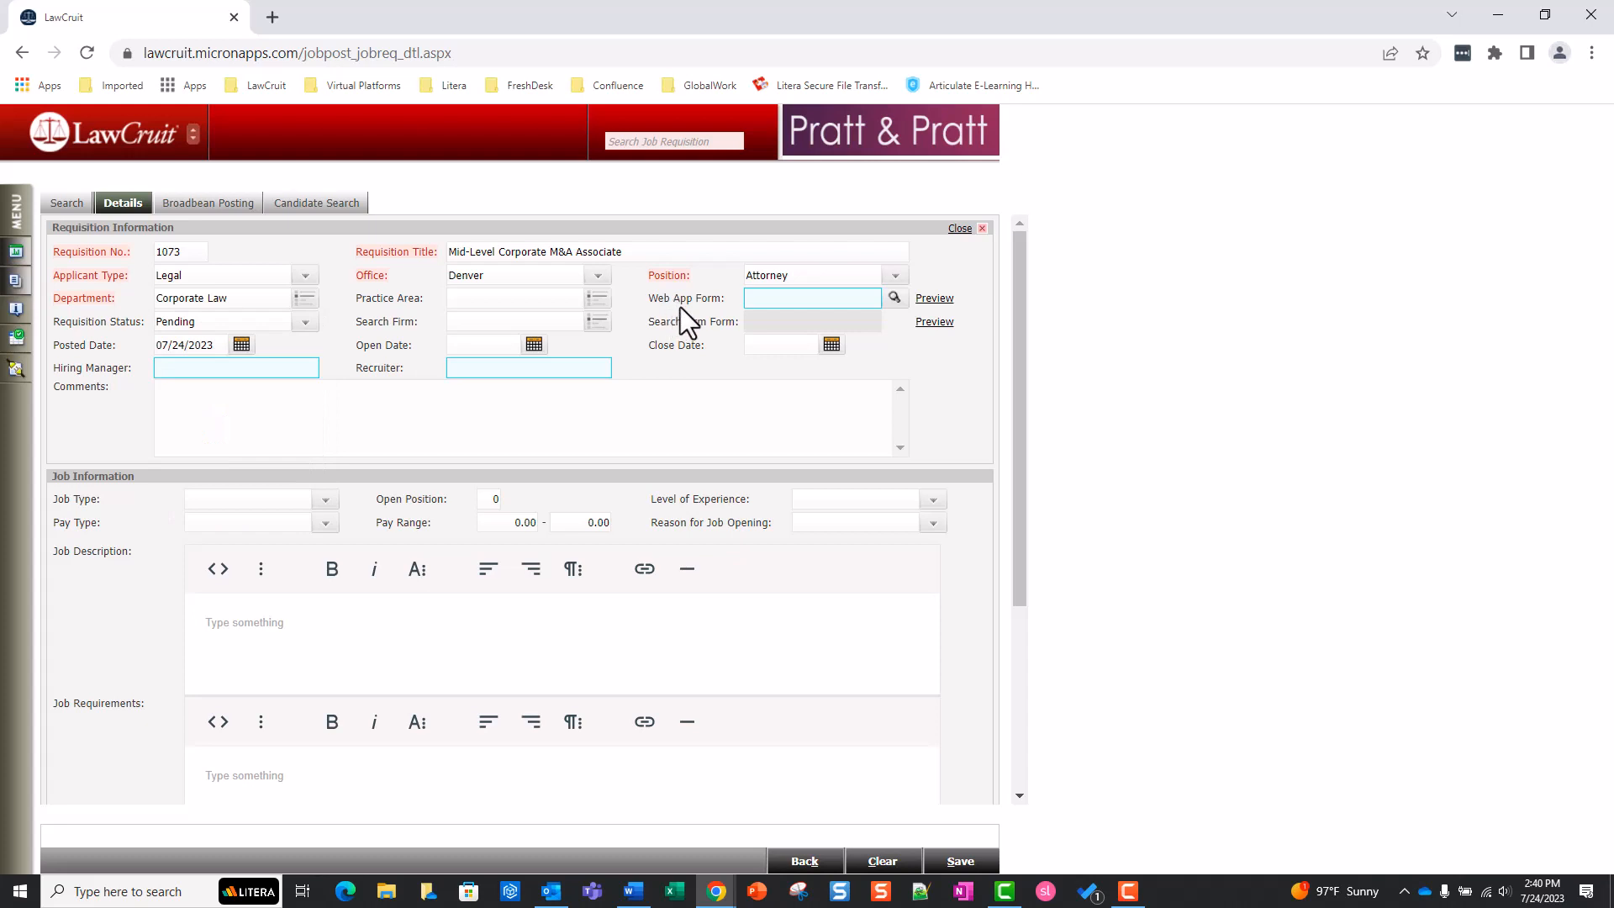
Find and assign the Job Posting V1 web app form to the new requisition, and set its status to Open
click(895, 299)
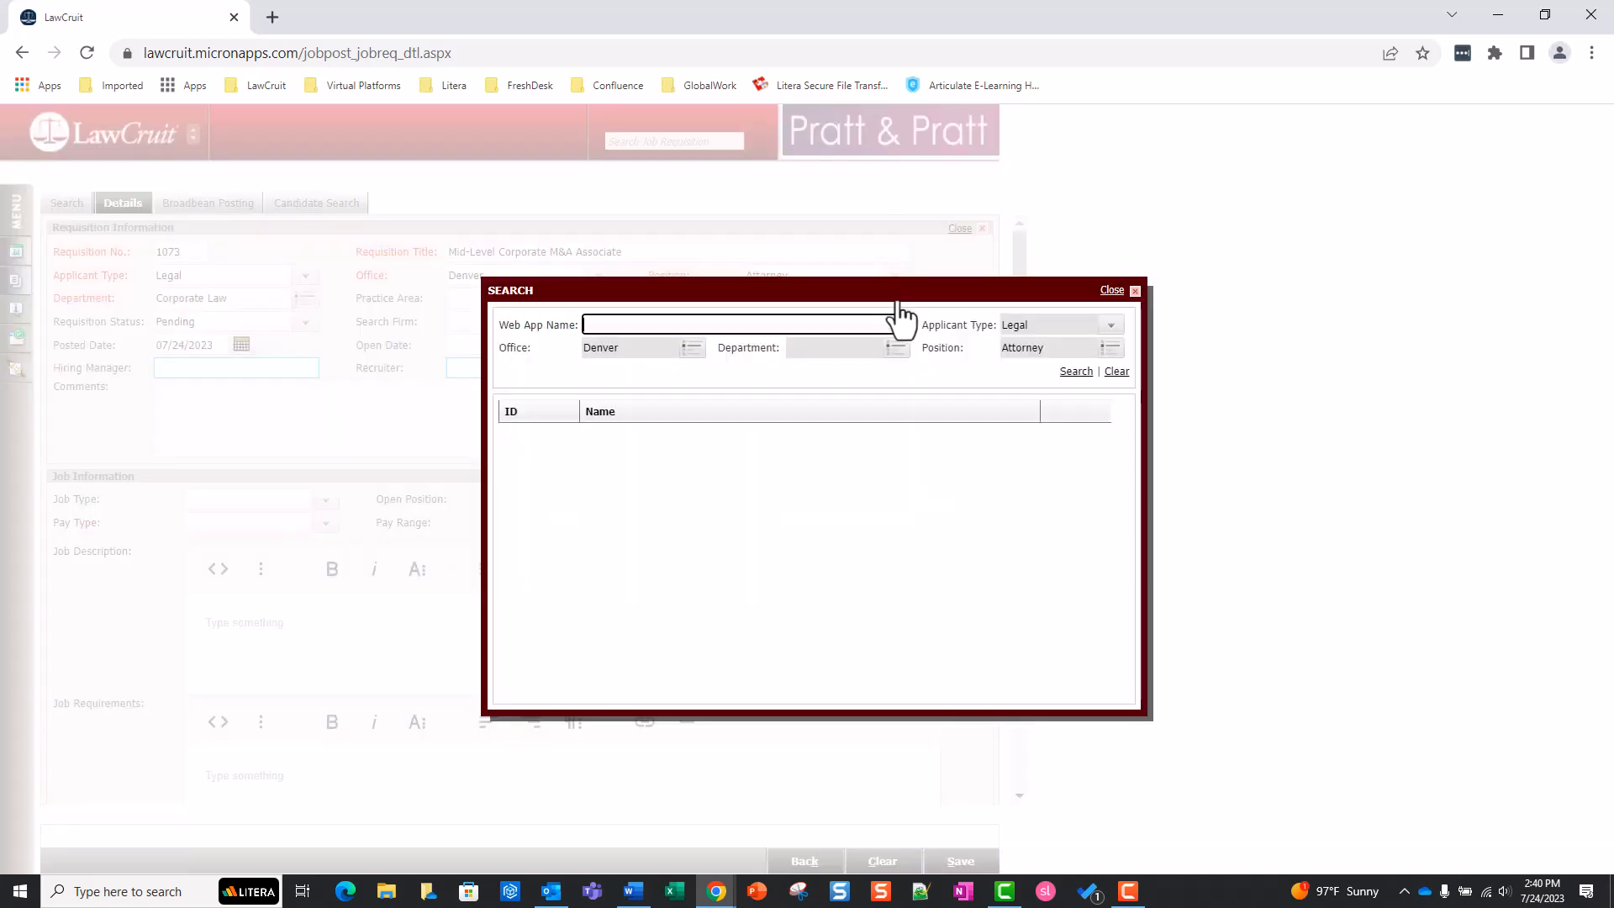
click(1071, 374)
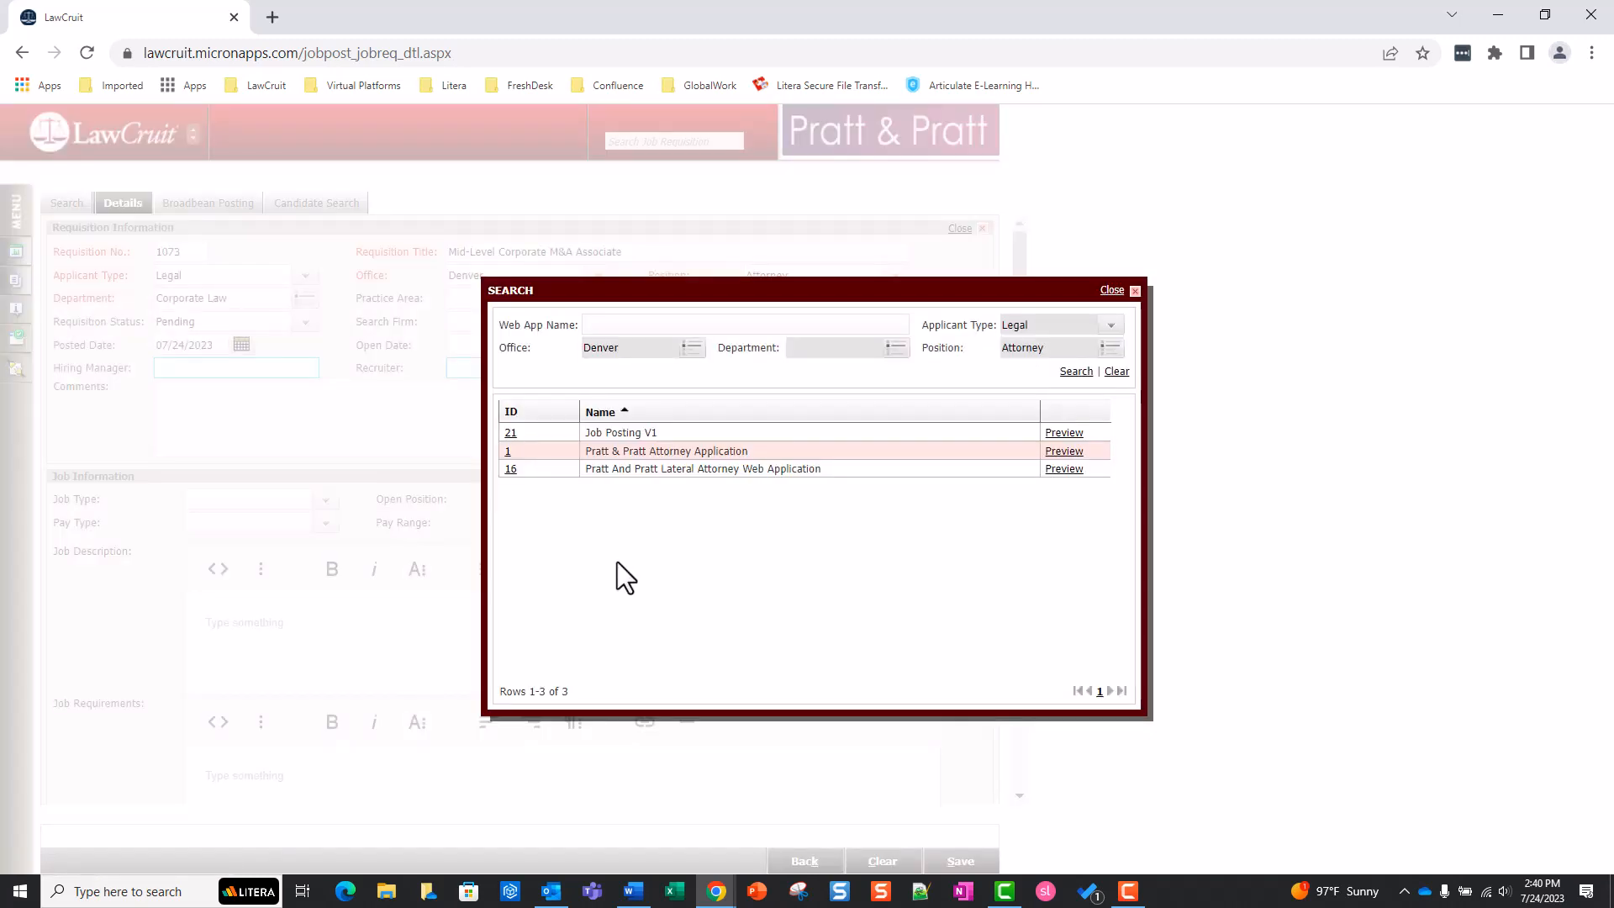
click(510, 434)
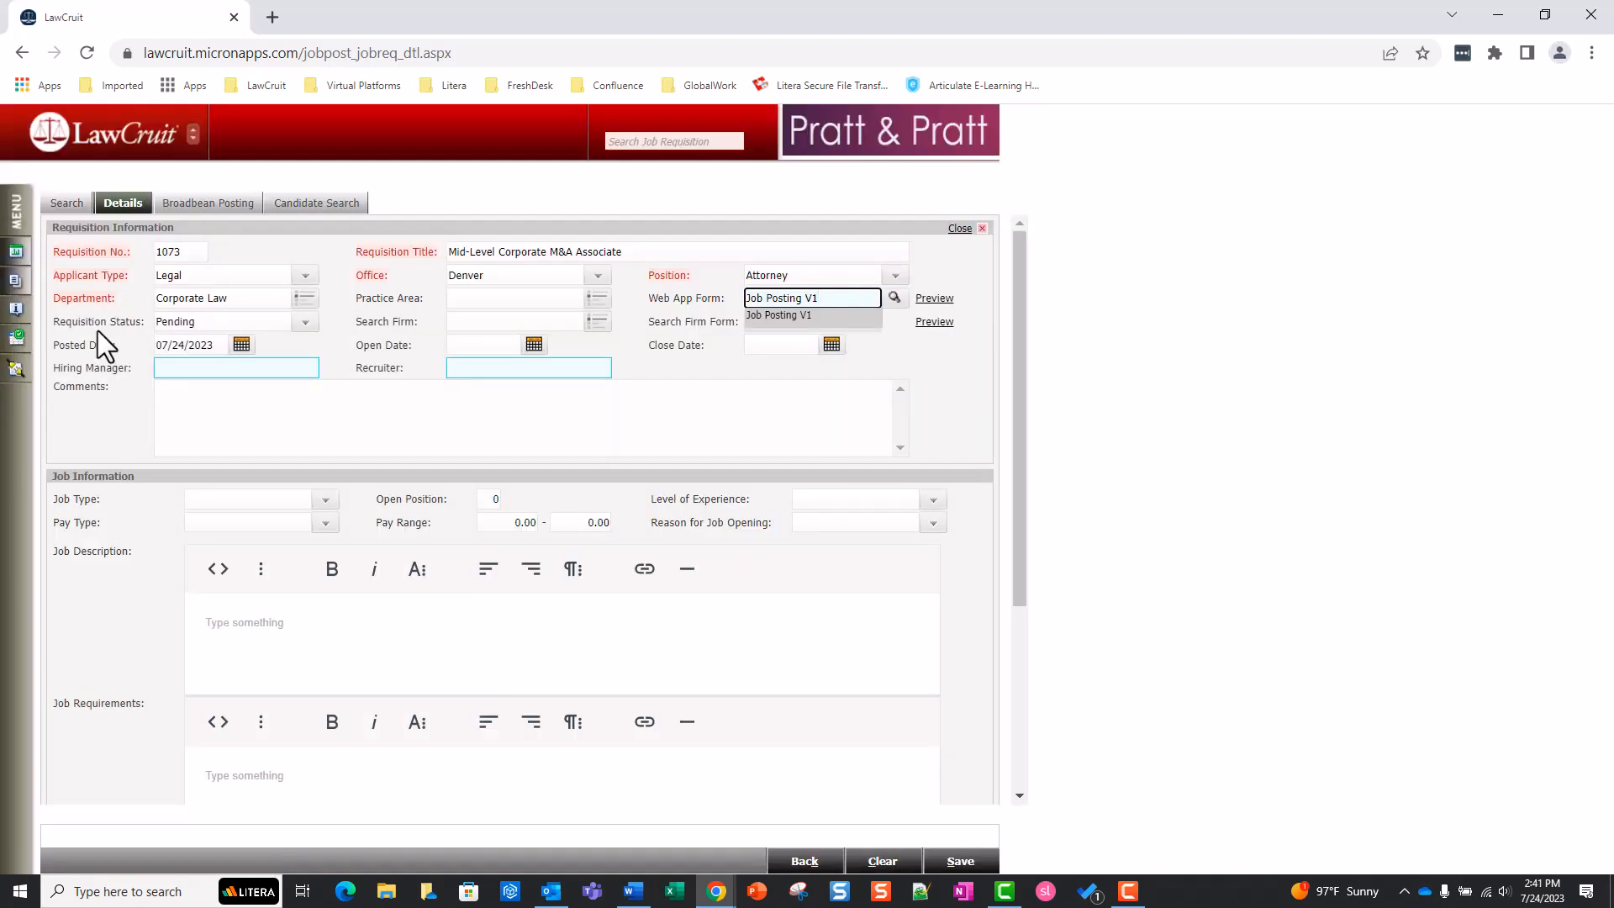
click(306, 333)
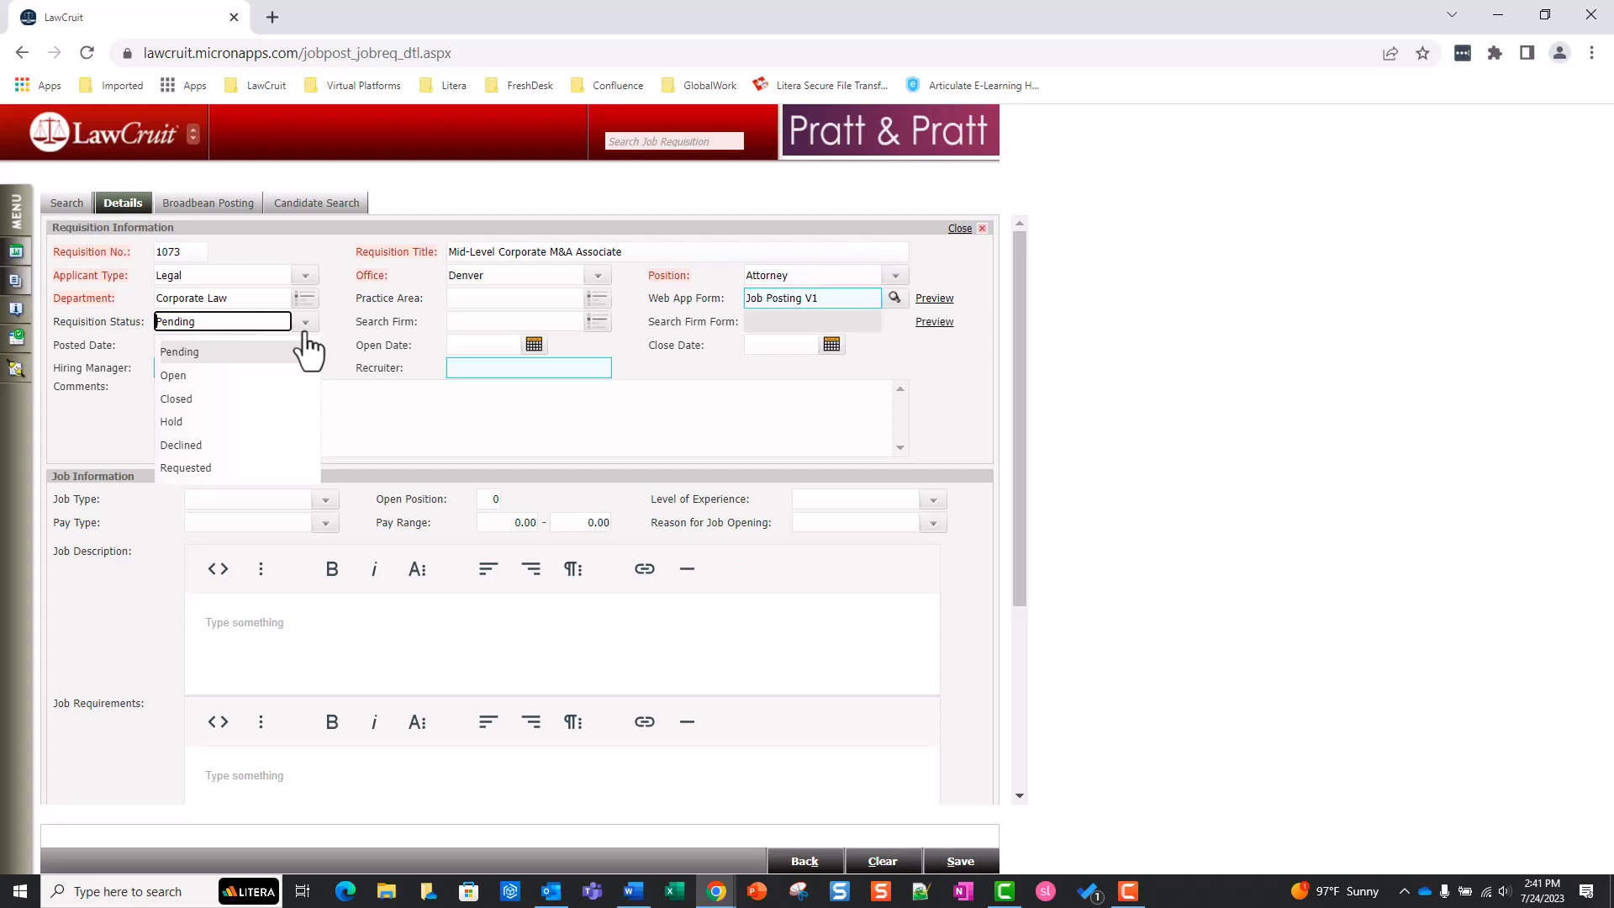
click(225, 376)
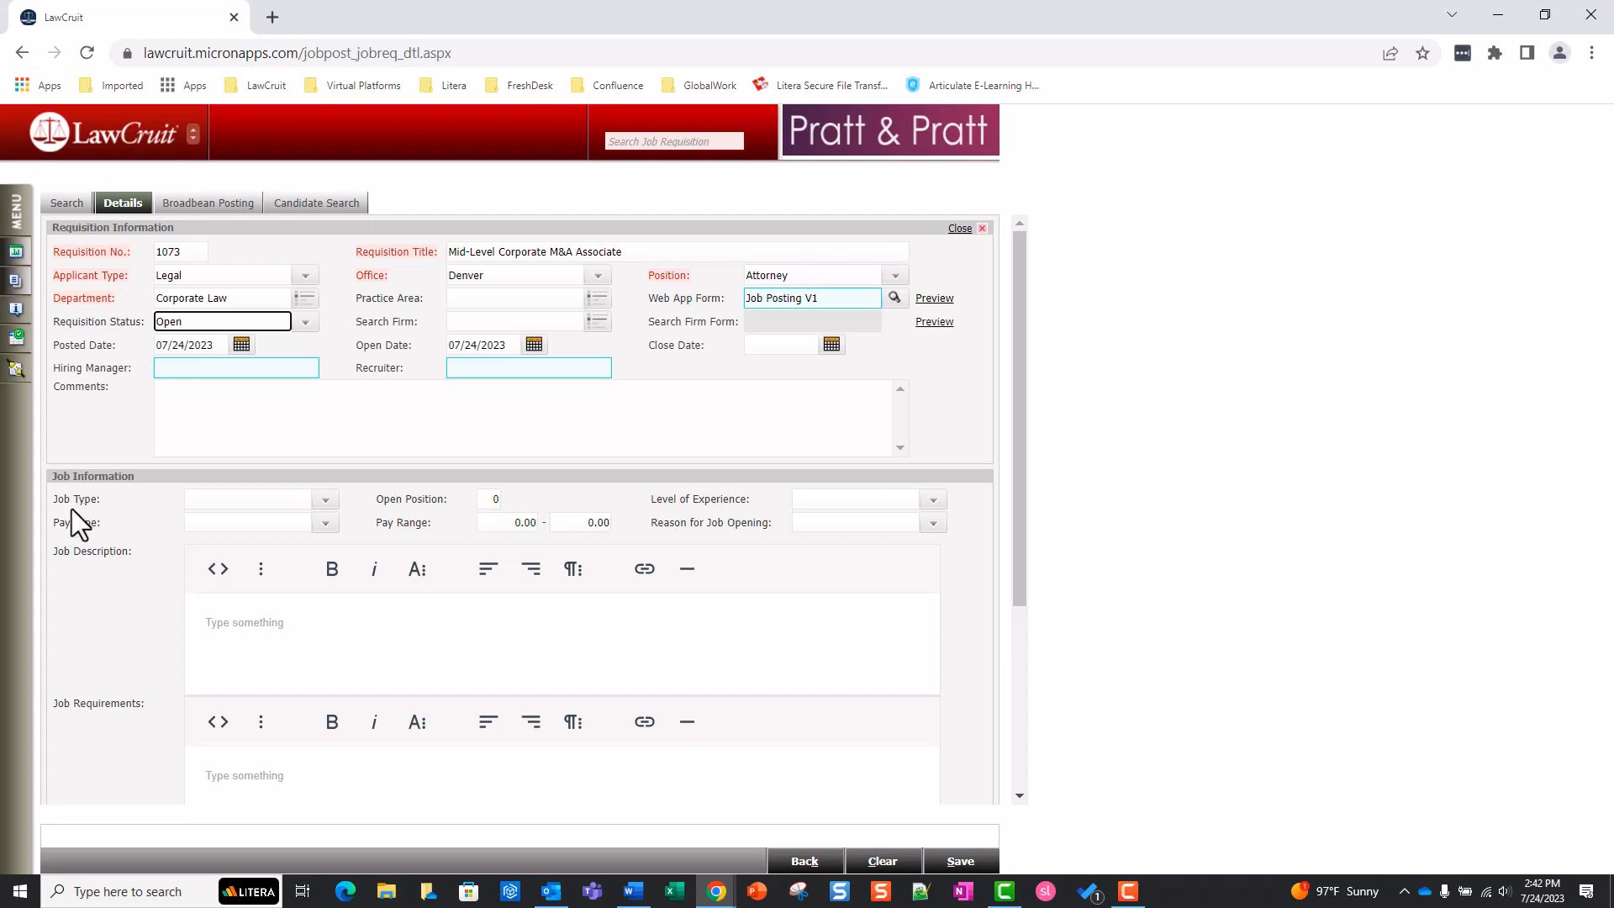
Set the job type to Full Time and the level of experience to Advanced, and save the requisition
click(325, 502)
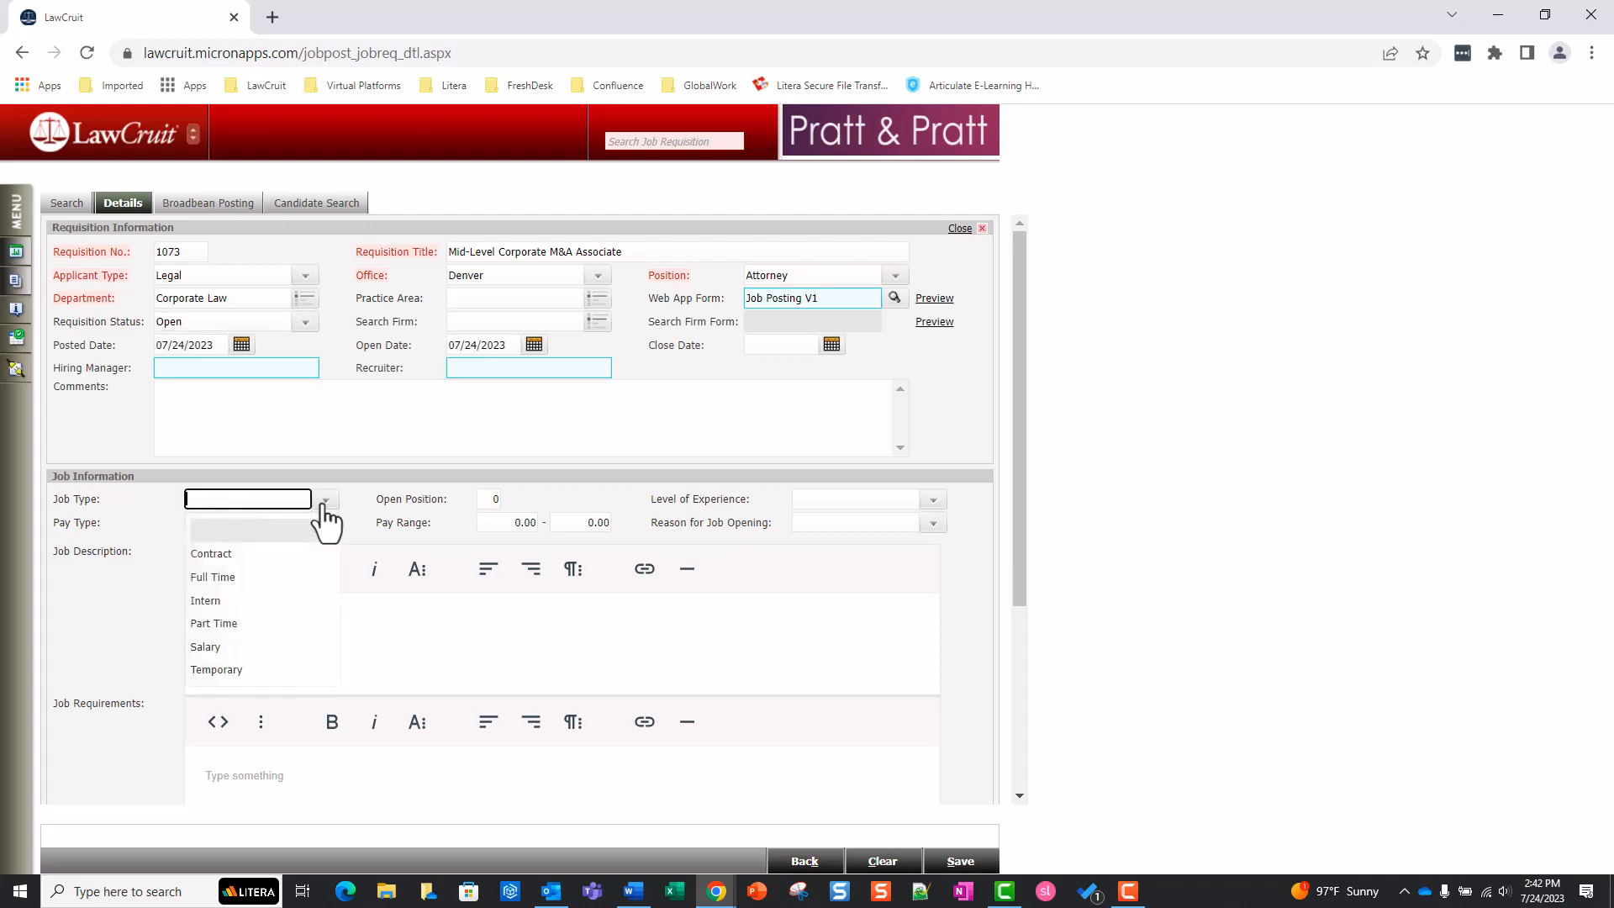
click(212, 577)
click(932, 502)
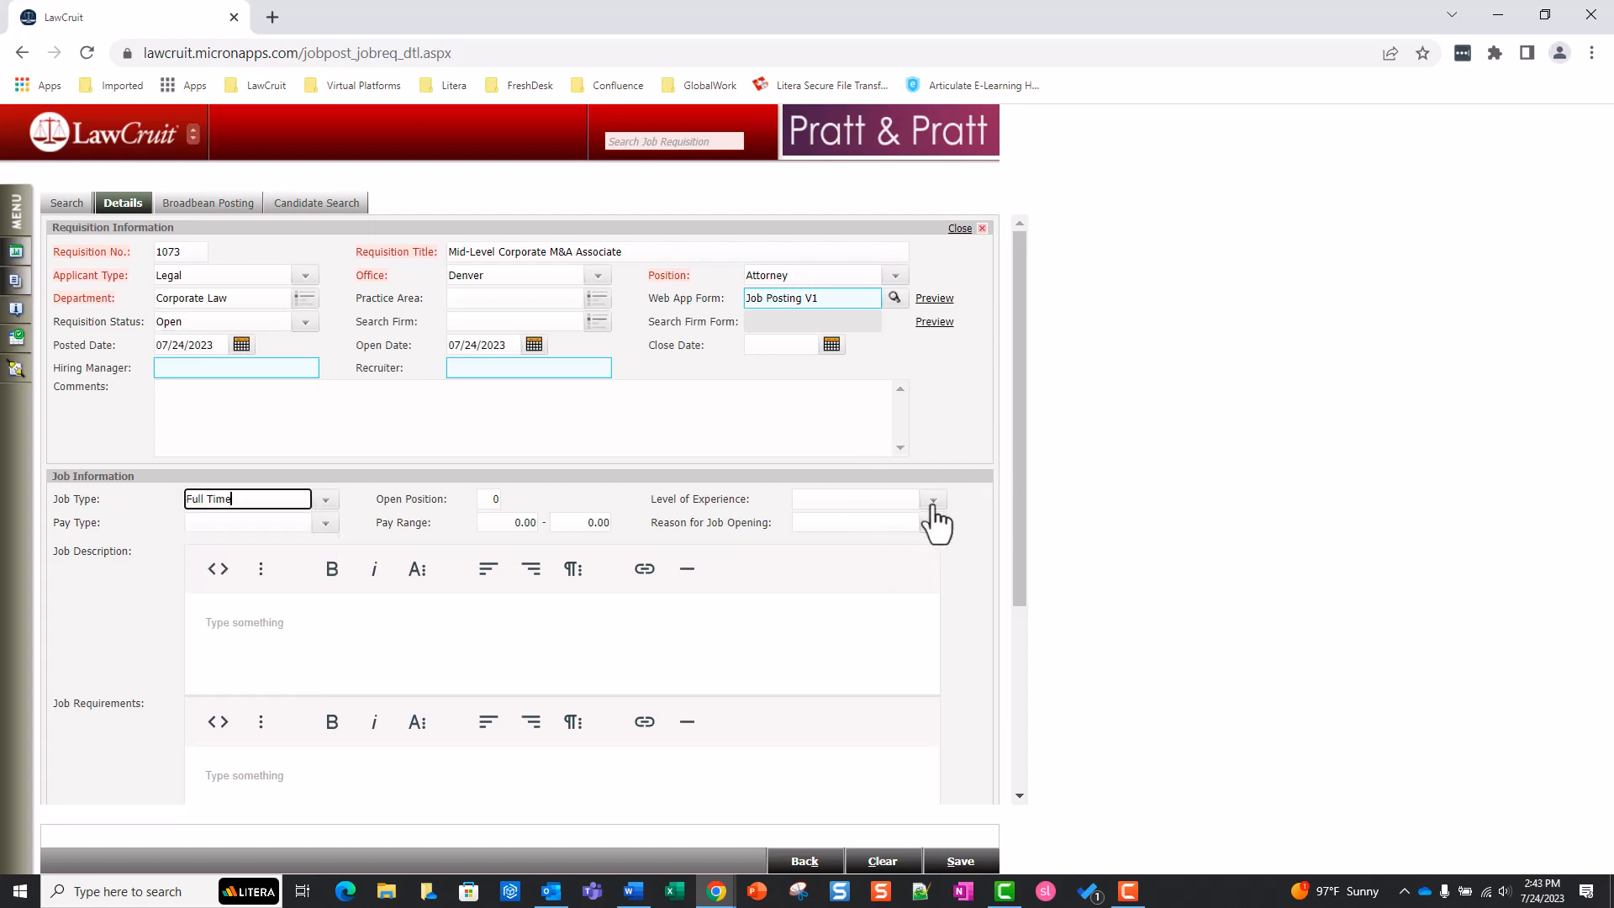
click(933, 502)
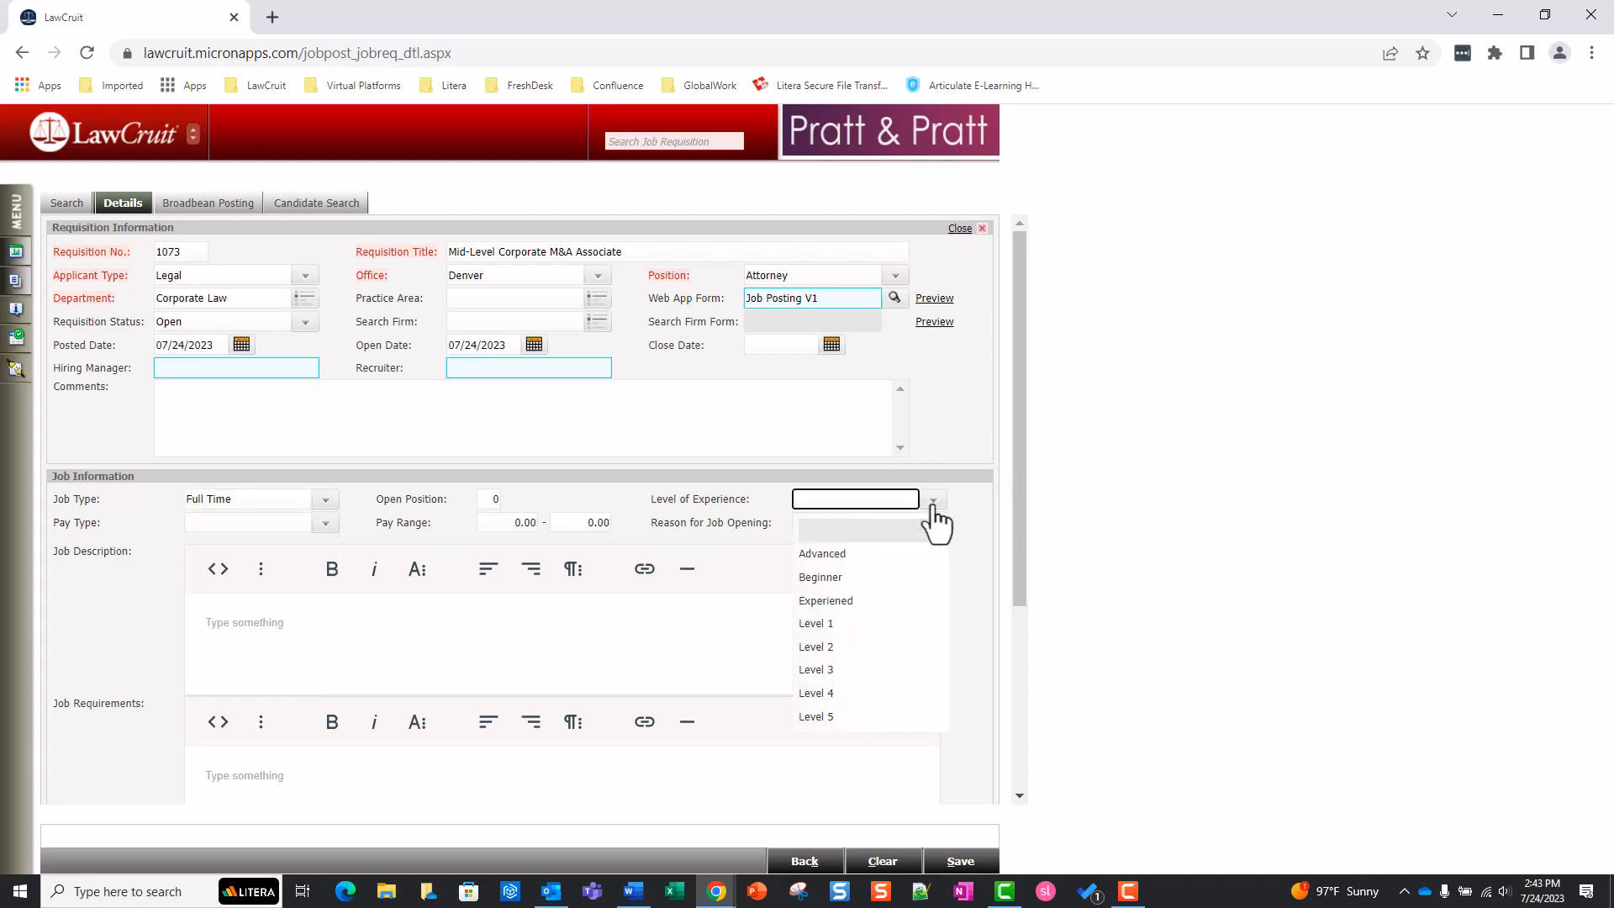
click(822, 553)
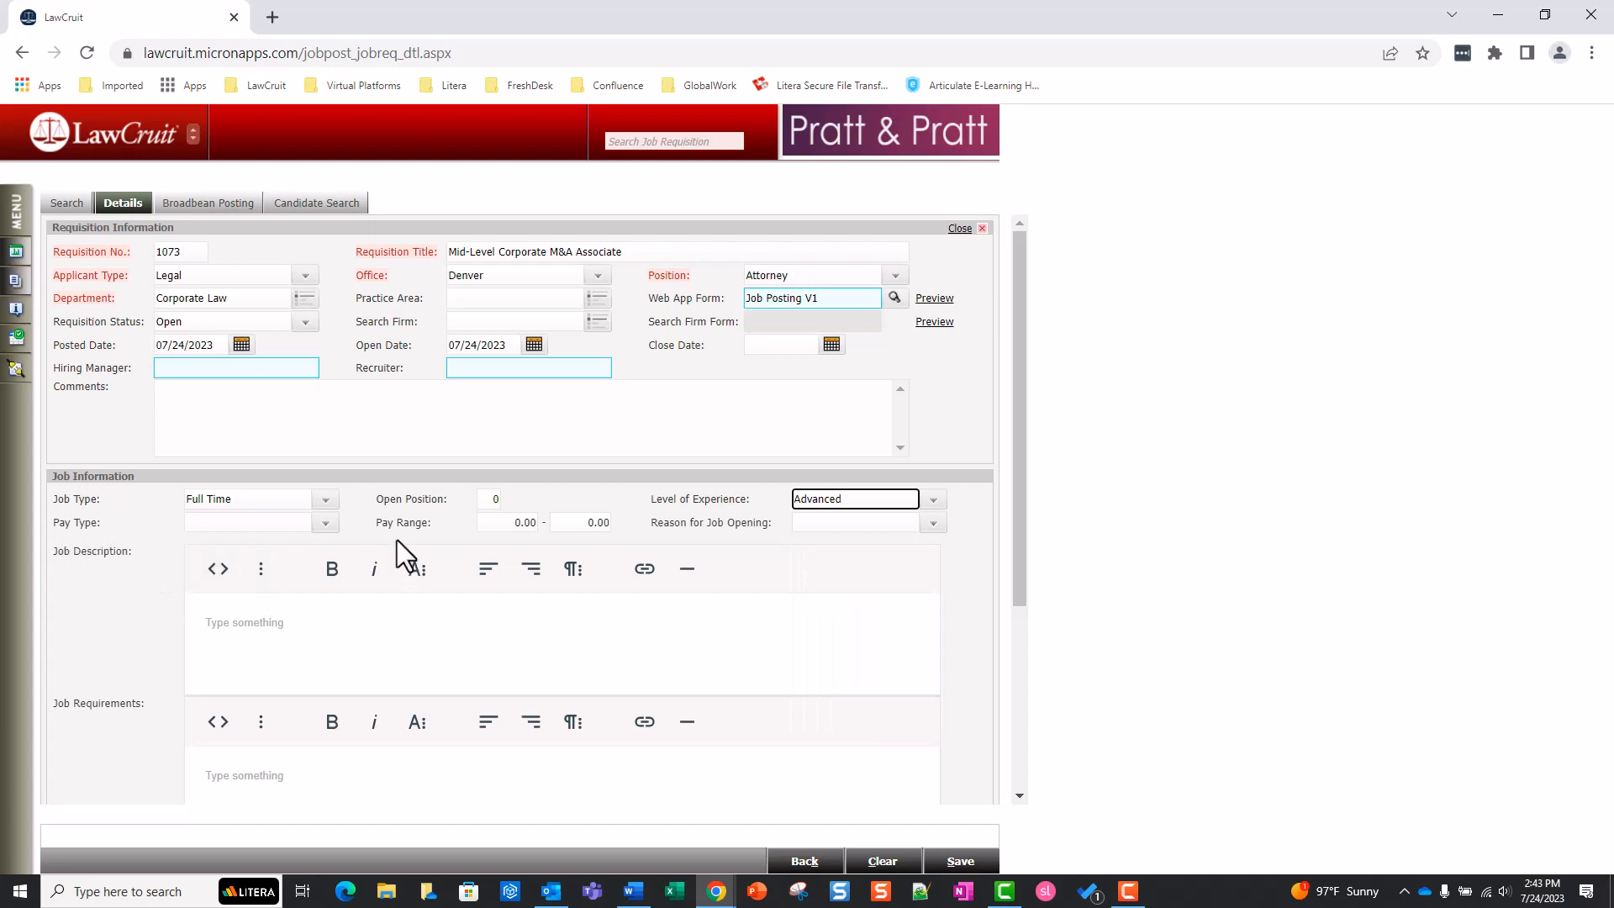
click(84, 563)
click(939, 861)
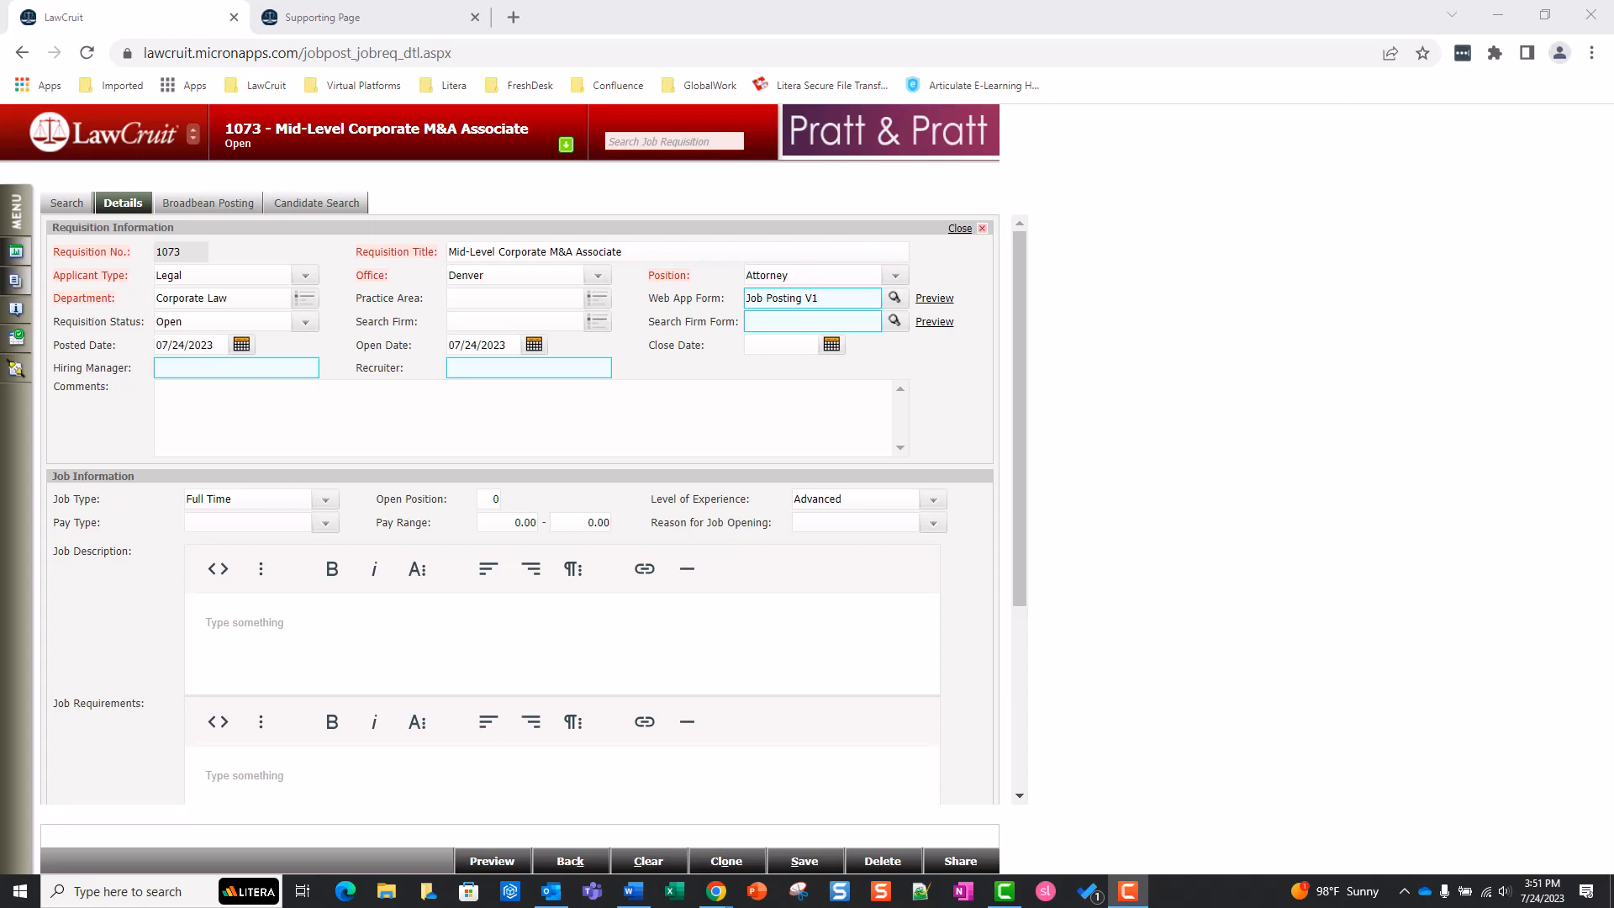
Open the administration's Job Posting system preferences and examine the Legal applicant type's display options, keeping the Job Posting theme selected
click(17, 216)
mouse_move(75, 489)
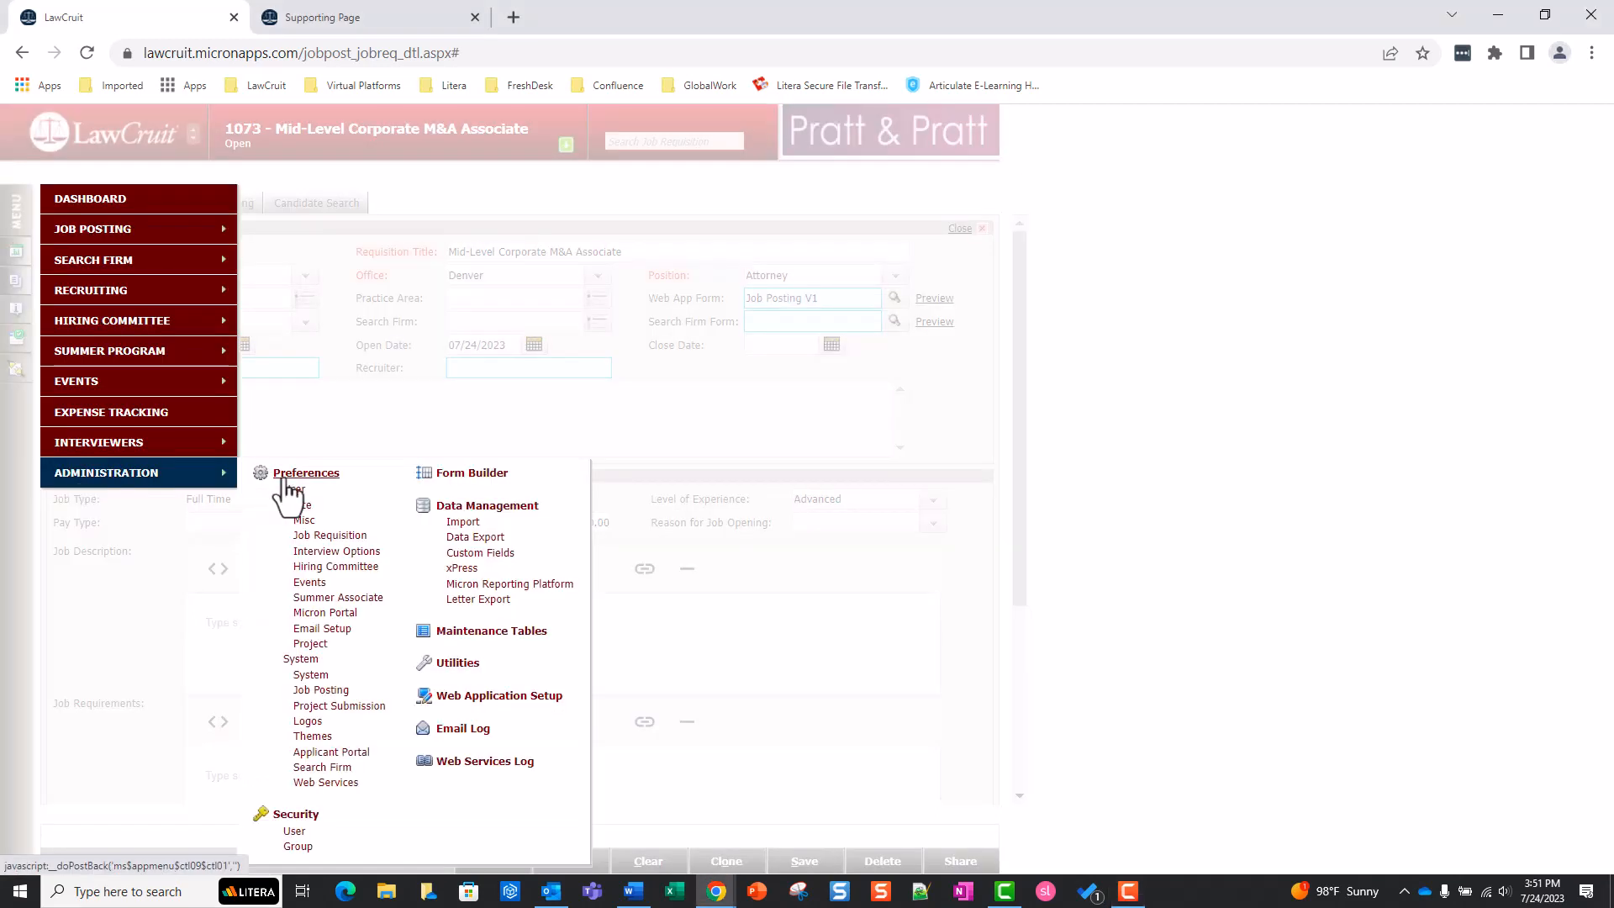
click(322, 691)
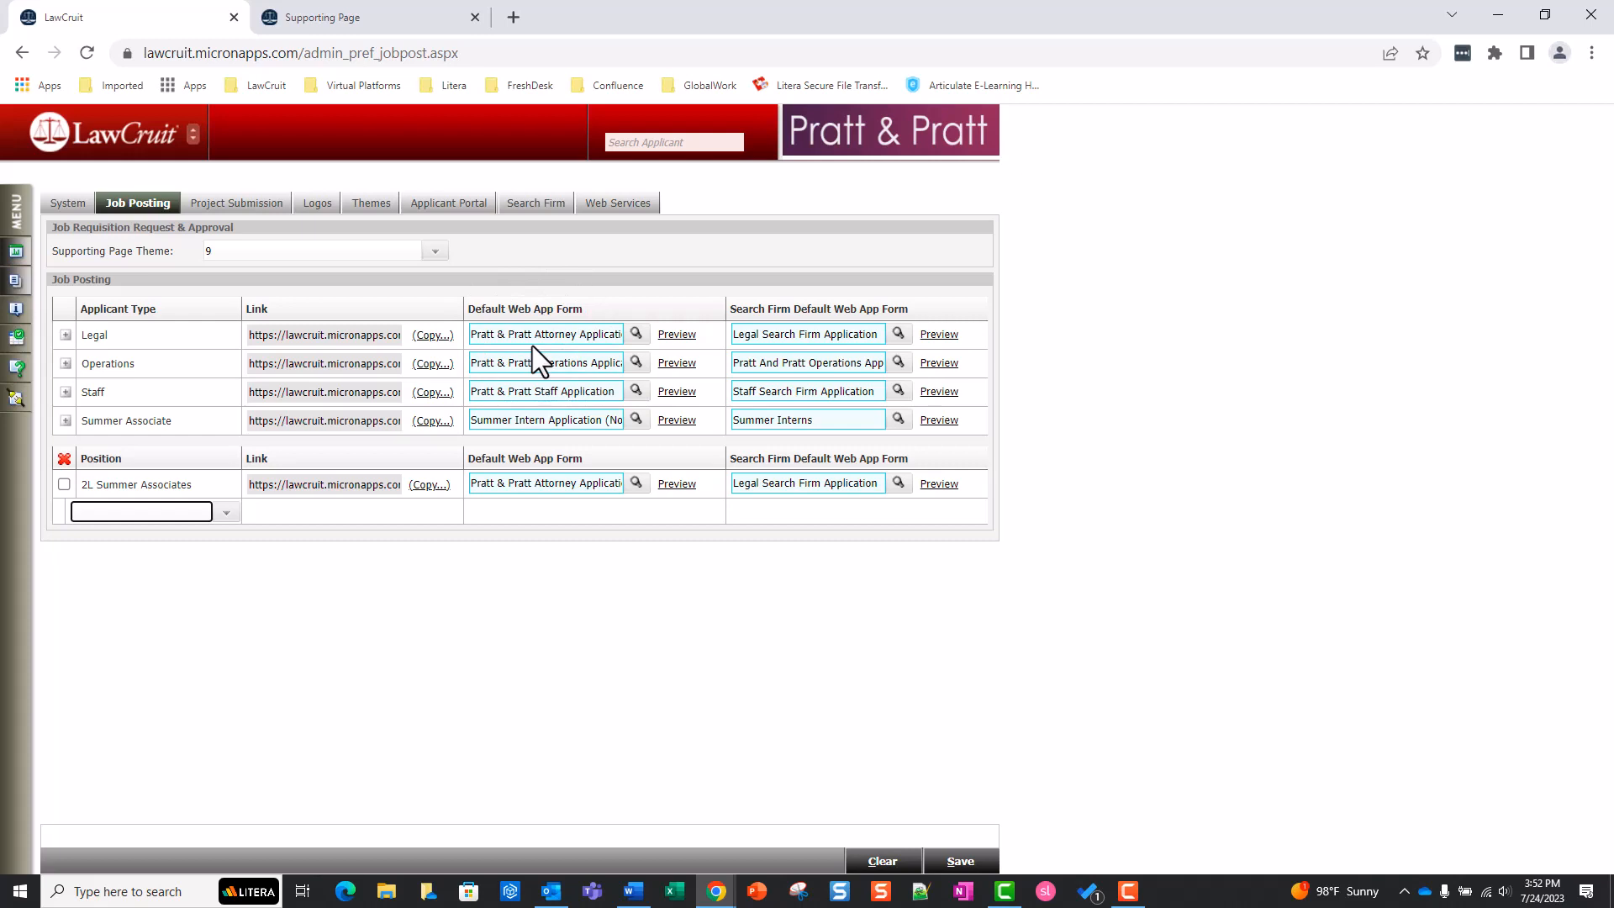
click(66, 334)
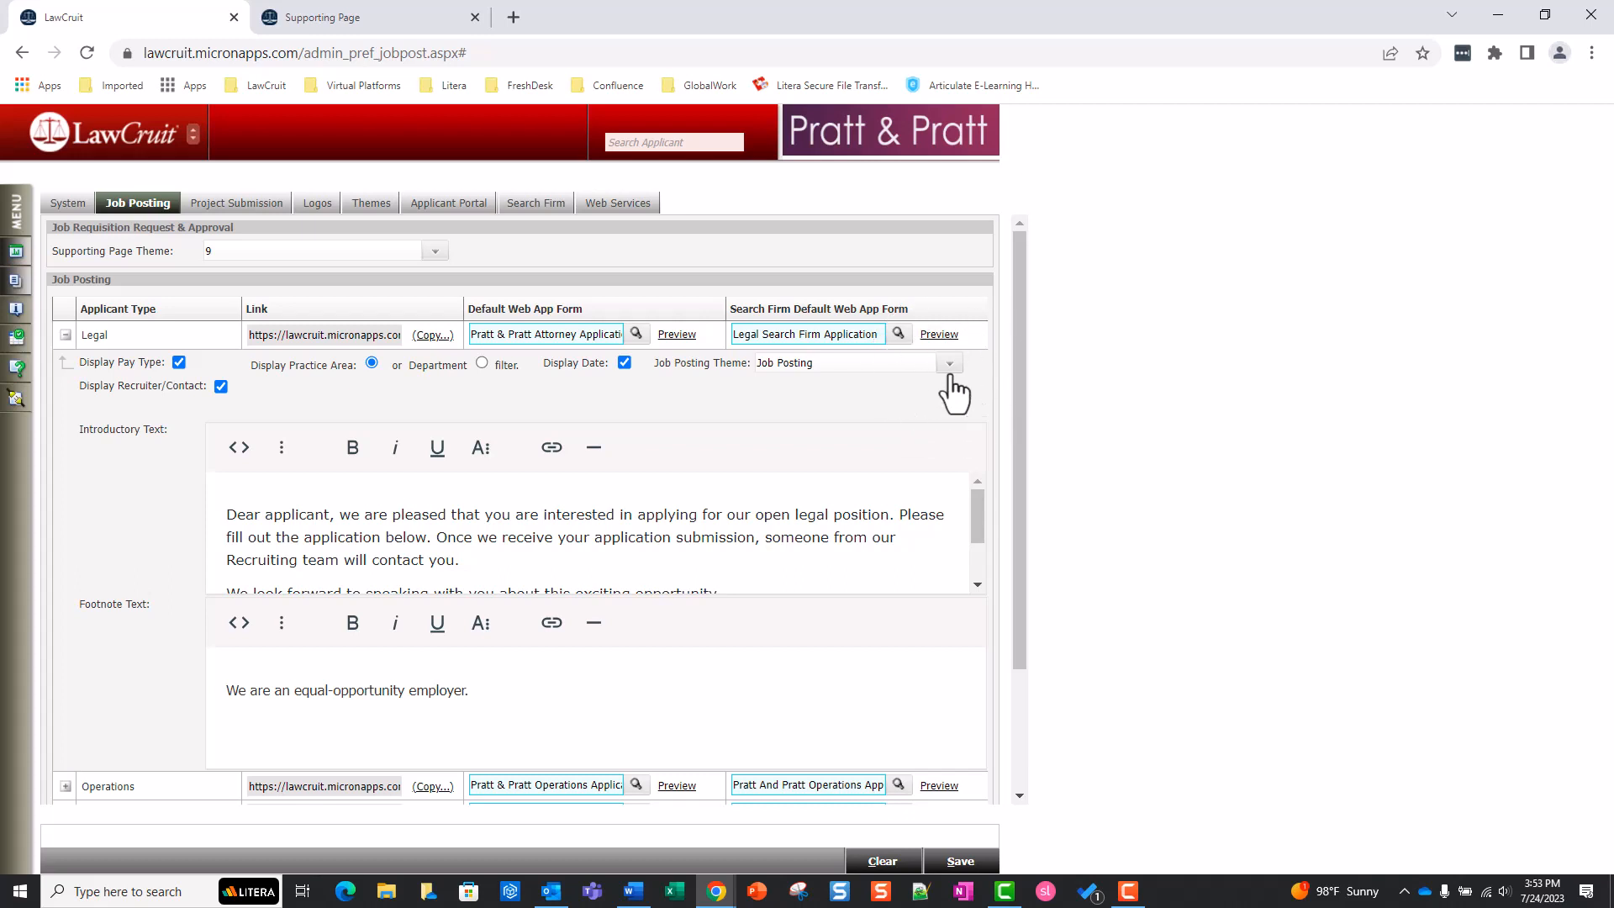
click(904, 364)
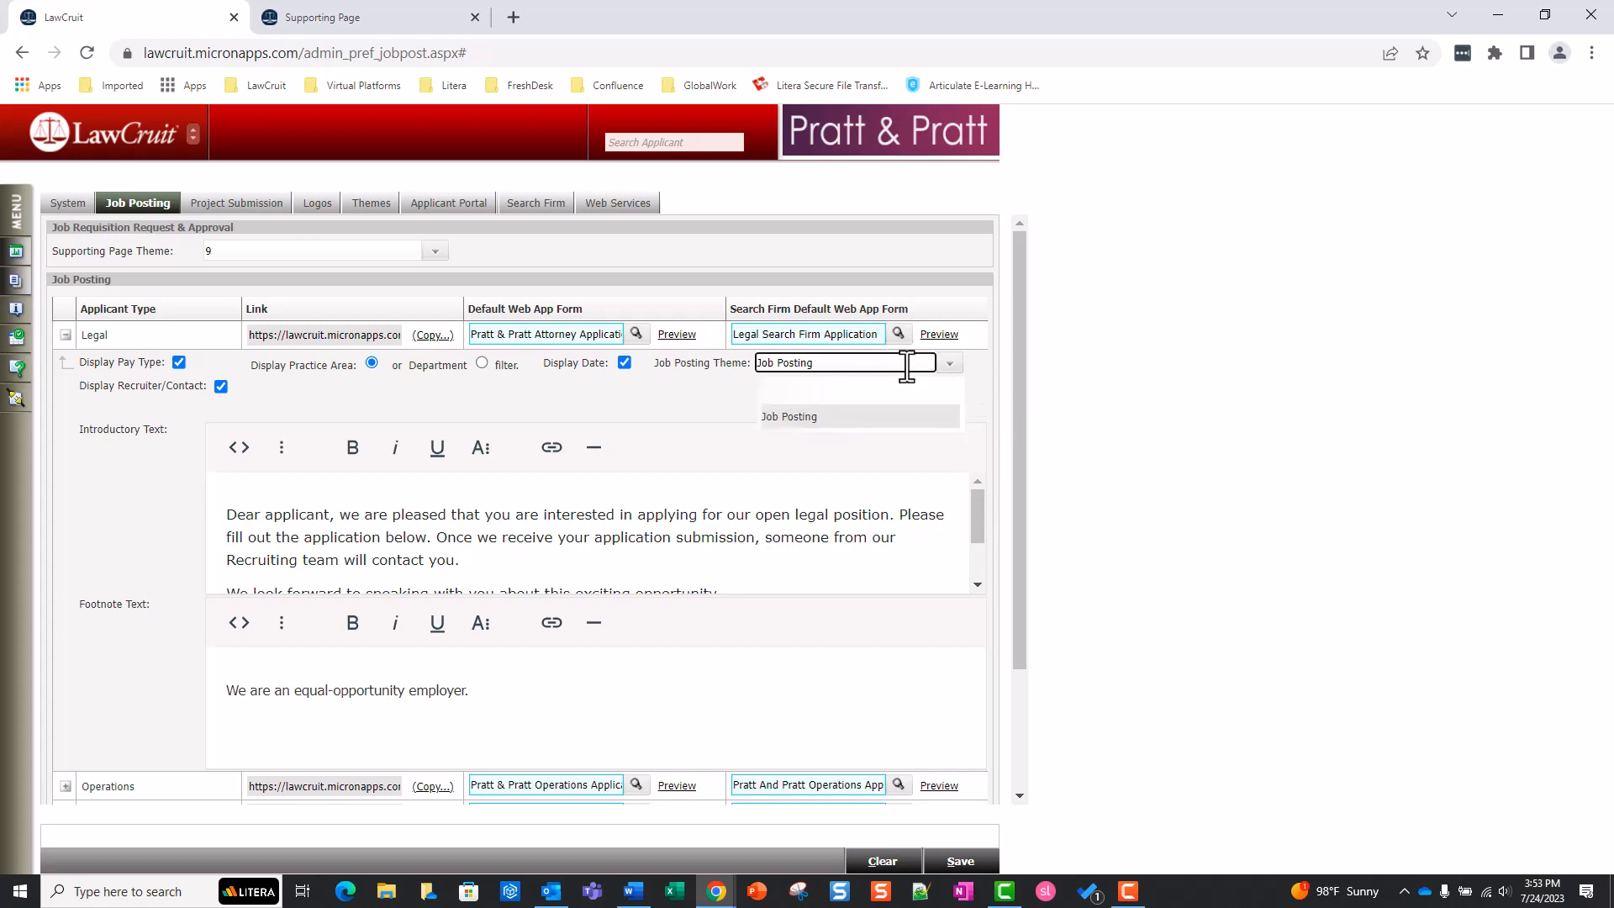
click(839, 420)
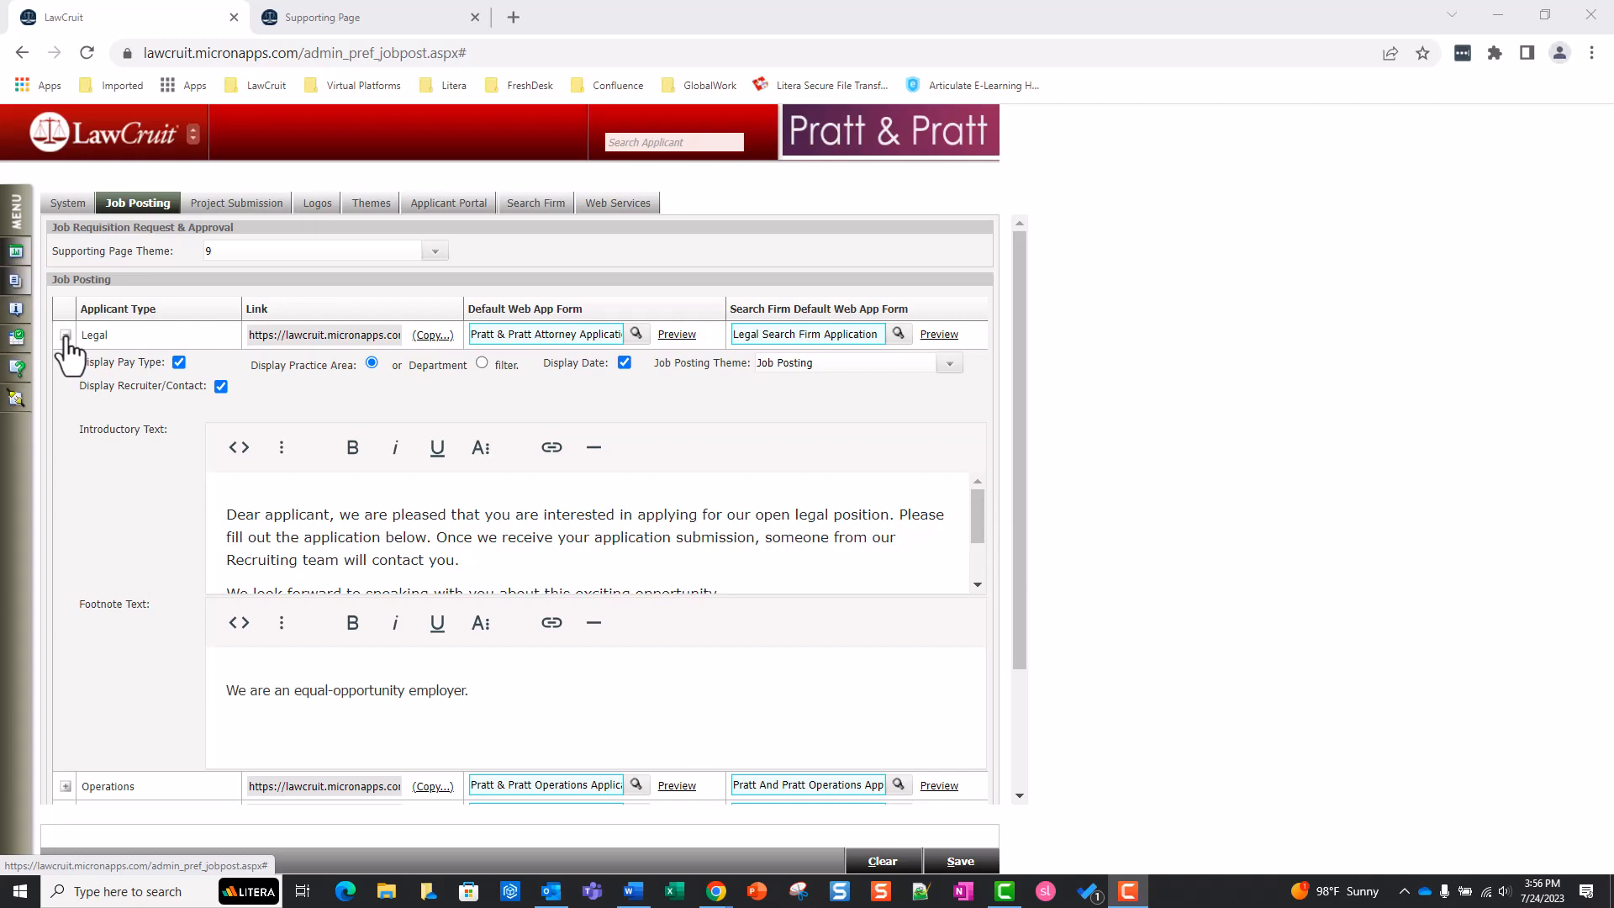
click(66, 334)
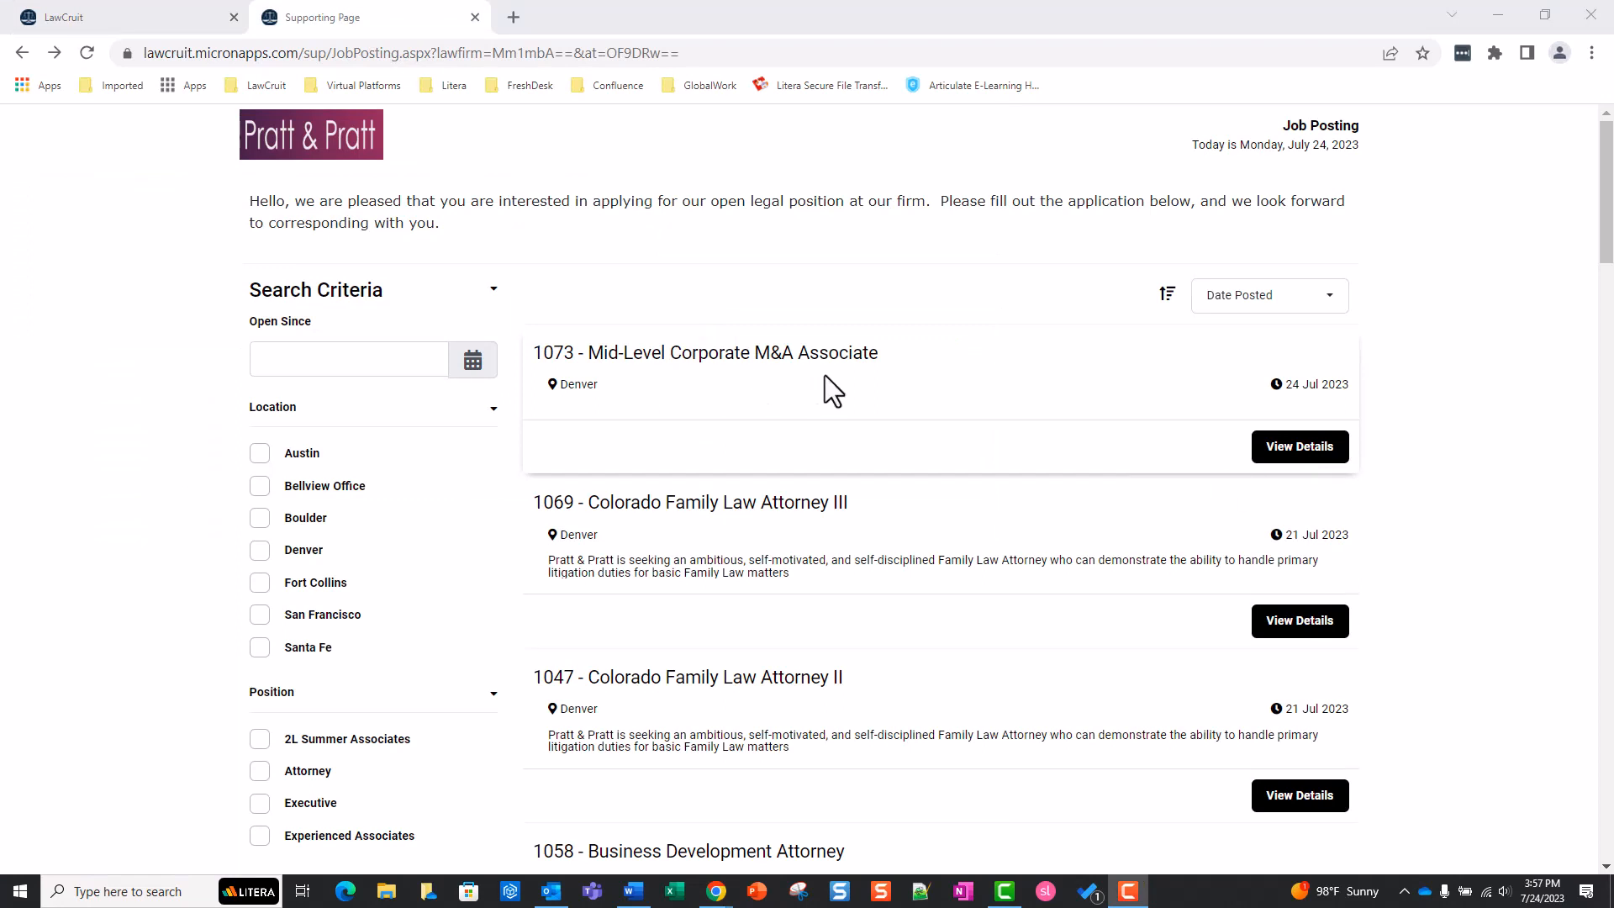
View the details of posting 1073 on the public job posting page and open its application
click(1277, 459)
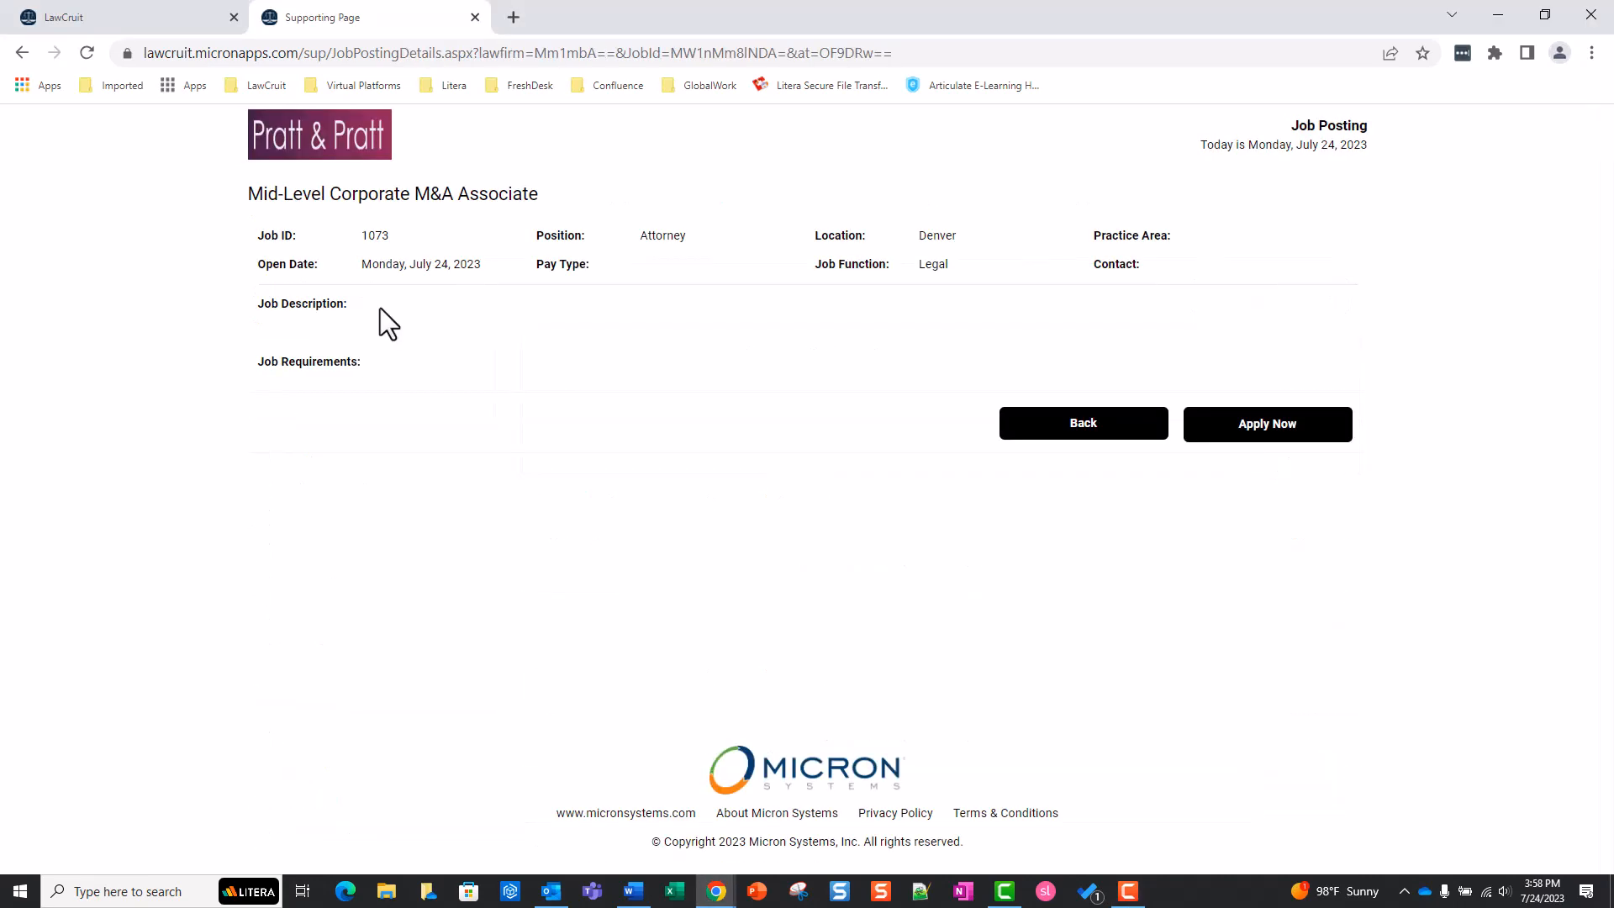
click(1222, 431)
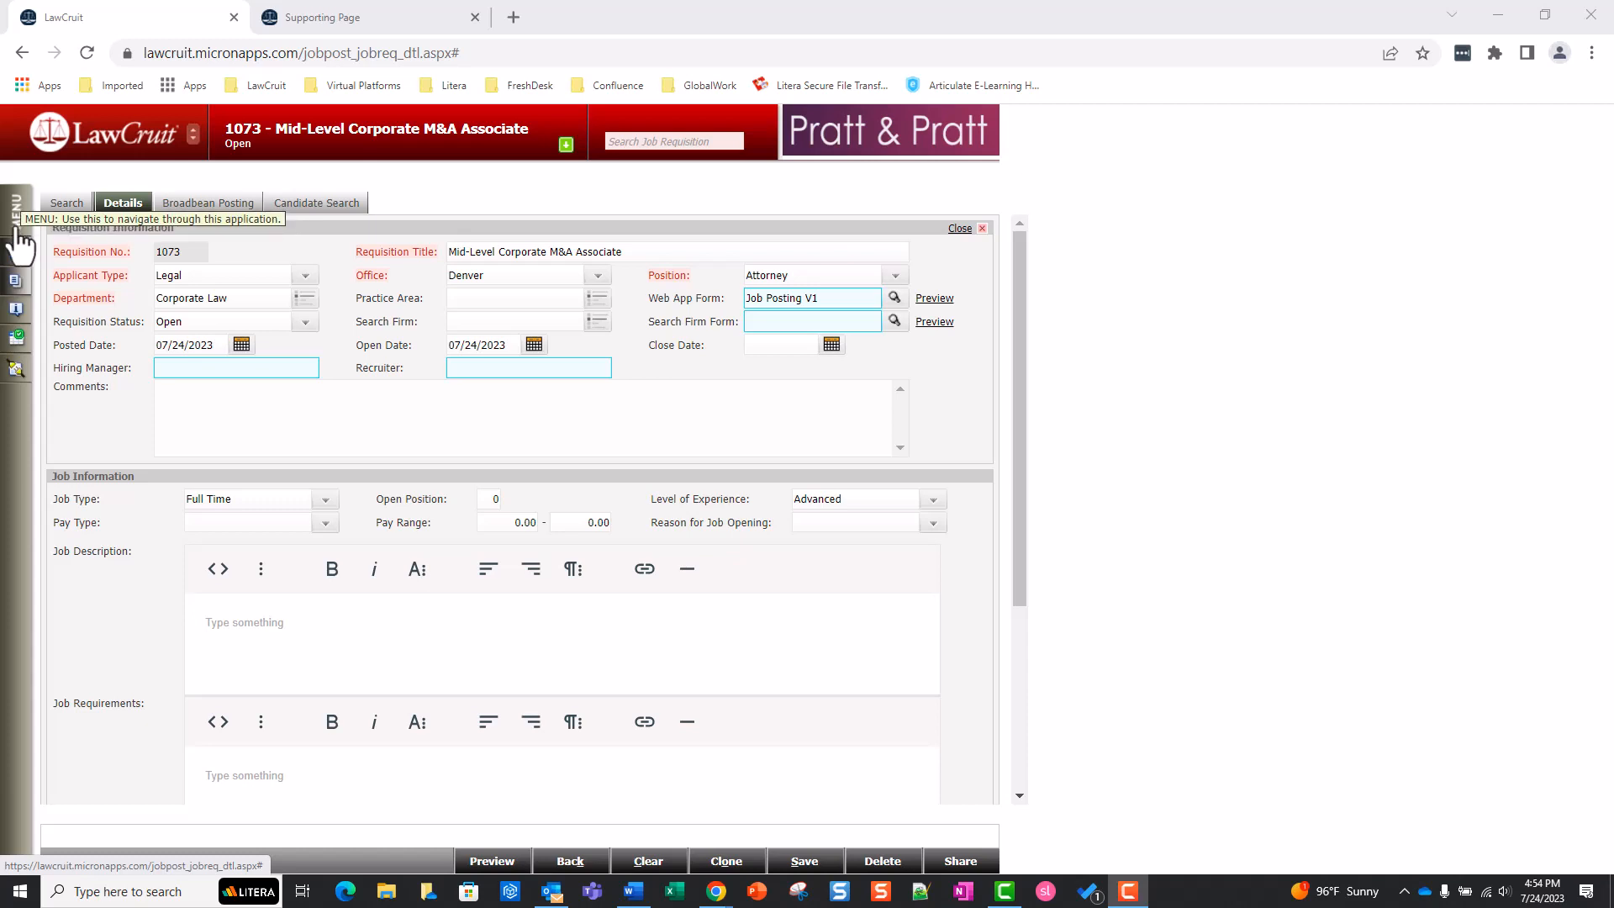
Open the recruiting applicants' advanced search and examine the applicant options of the Type filter
click(18, 244)
mouse_move(74, 296)
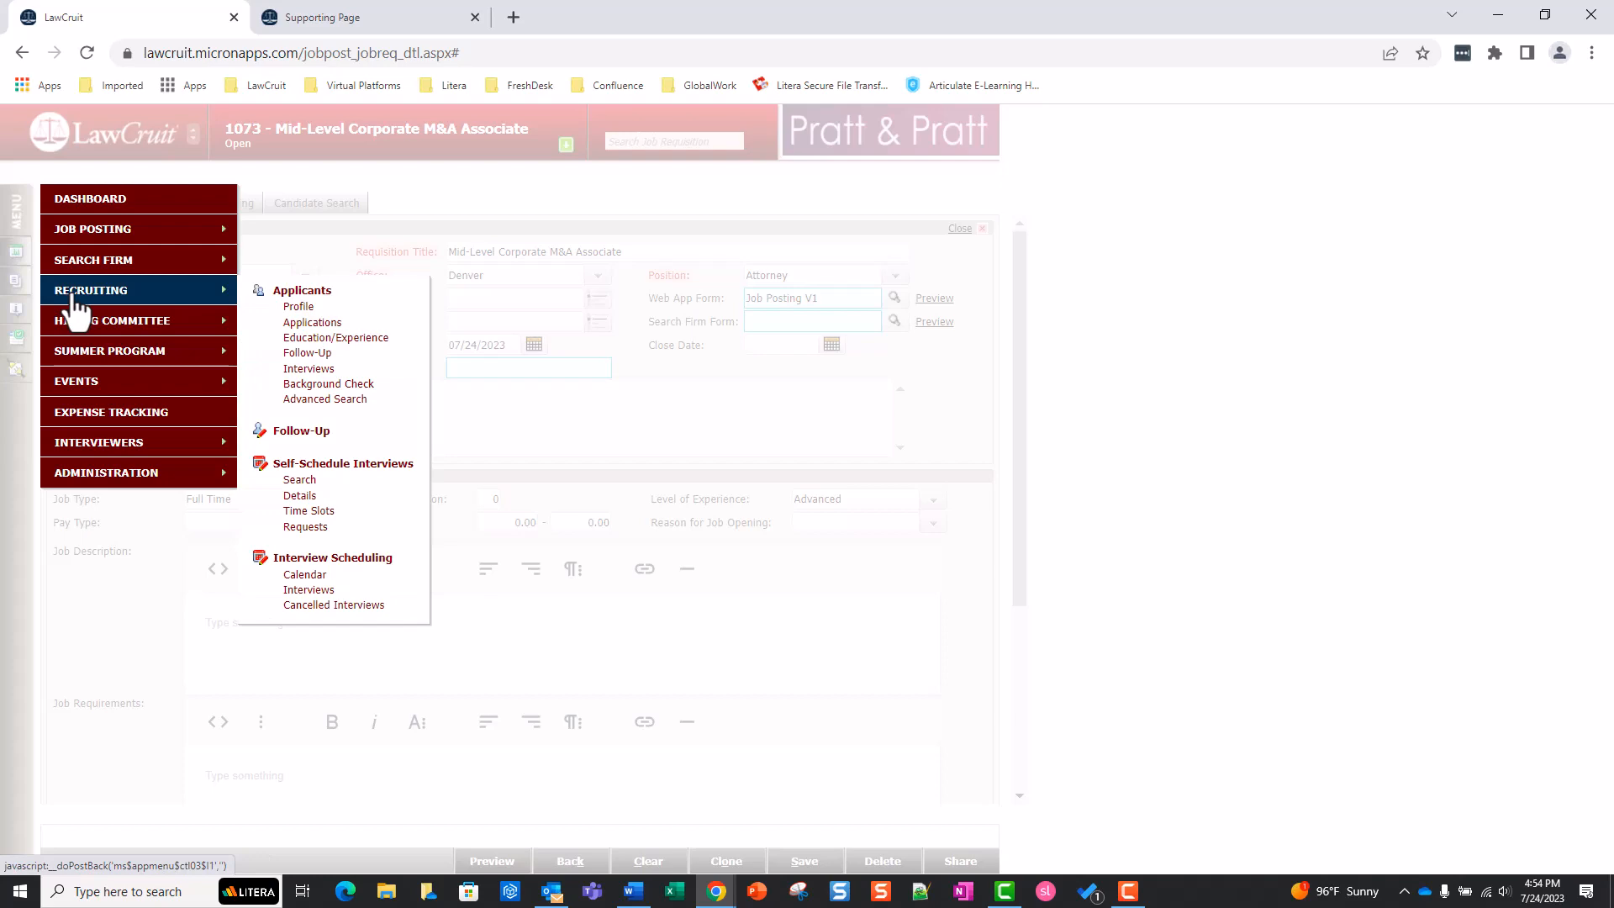
click(303, 294)
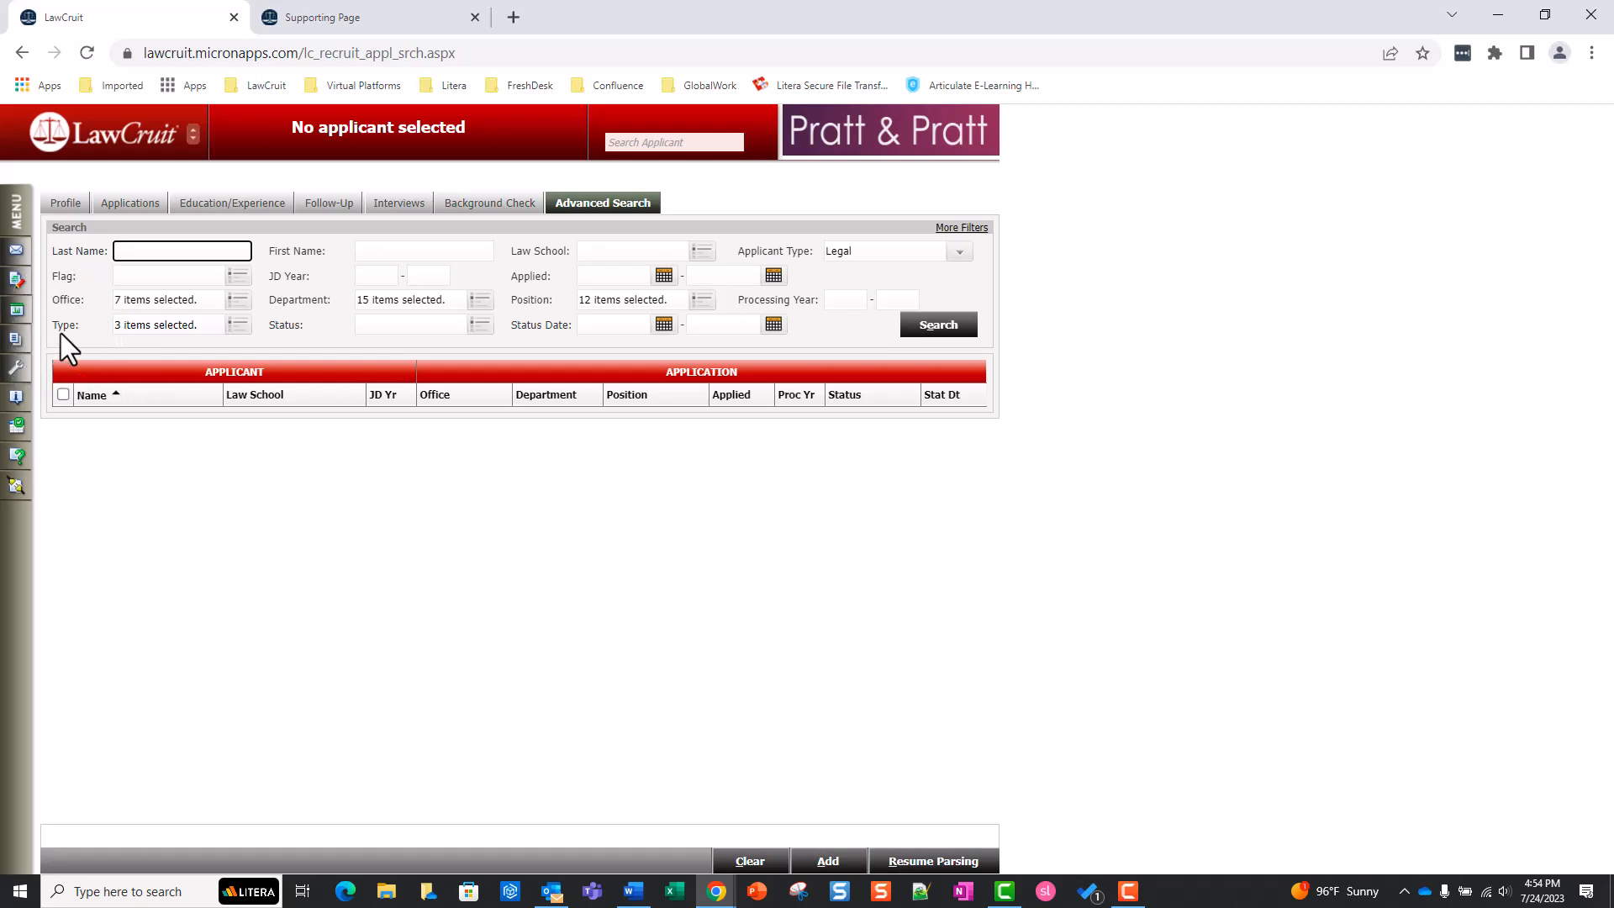
click(167, 326)
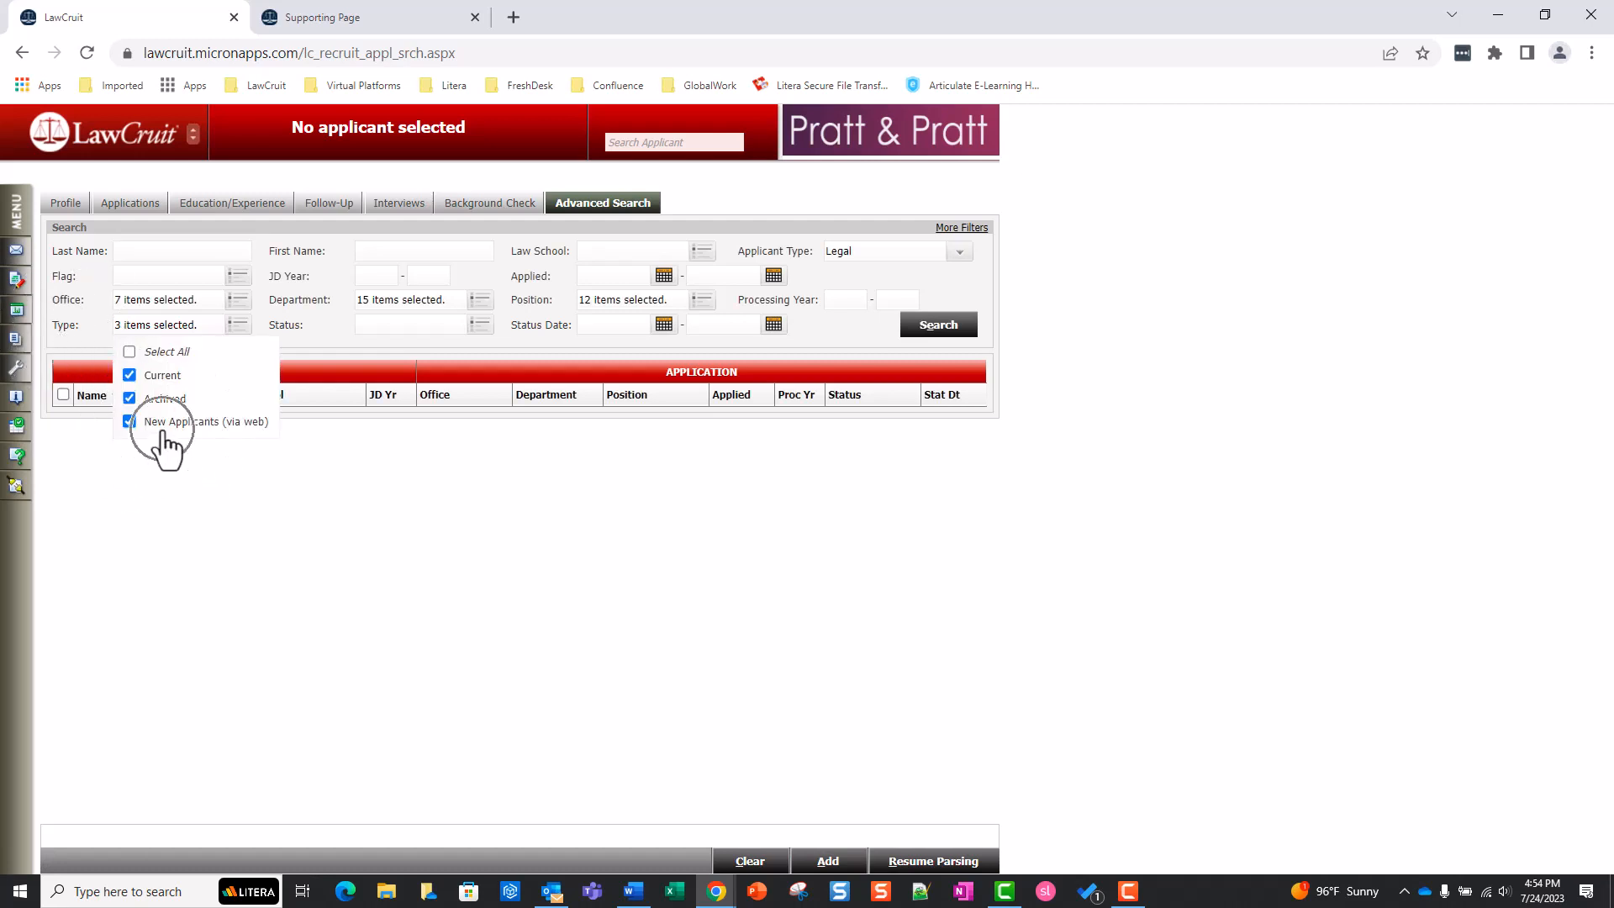
click(237, 330)
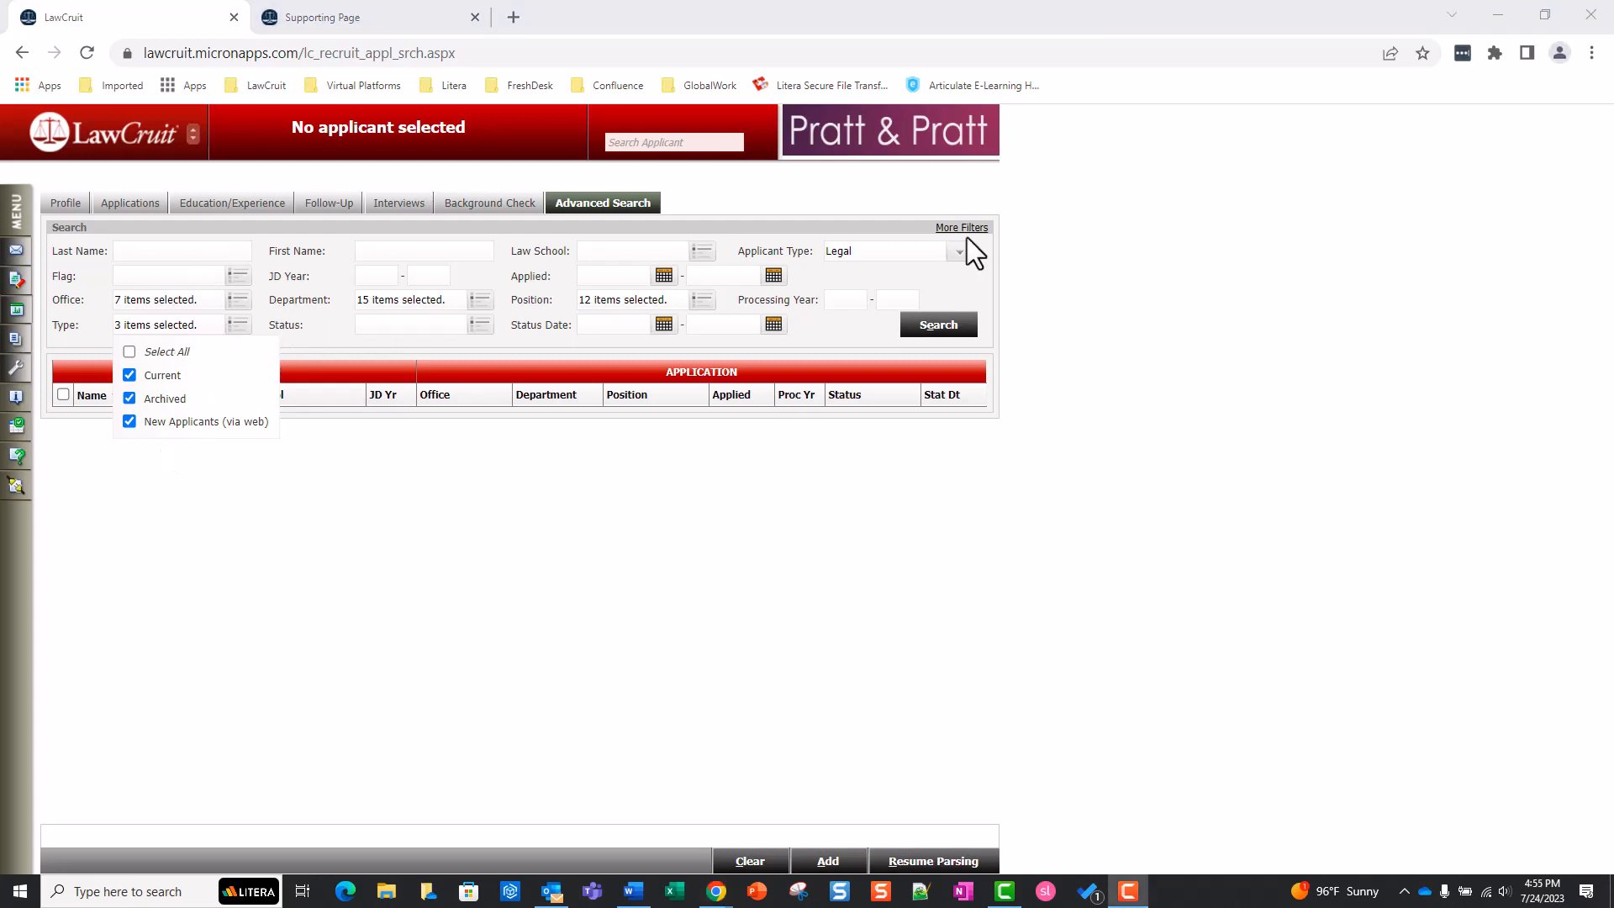
Search for Legal applicants to requisition 1073 - Mid-Level Corporate M&A Associate, using the job requisition title filter among the additional applicant filters
click(966, 230)
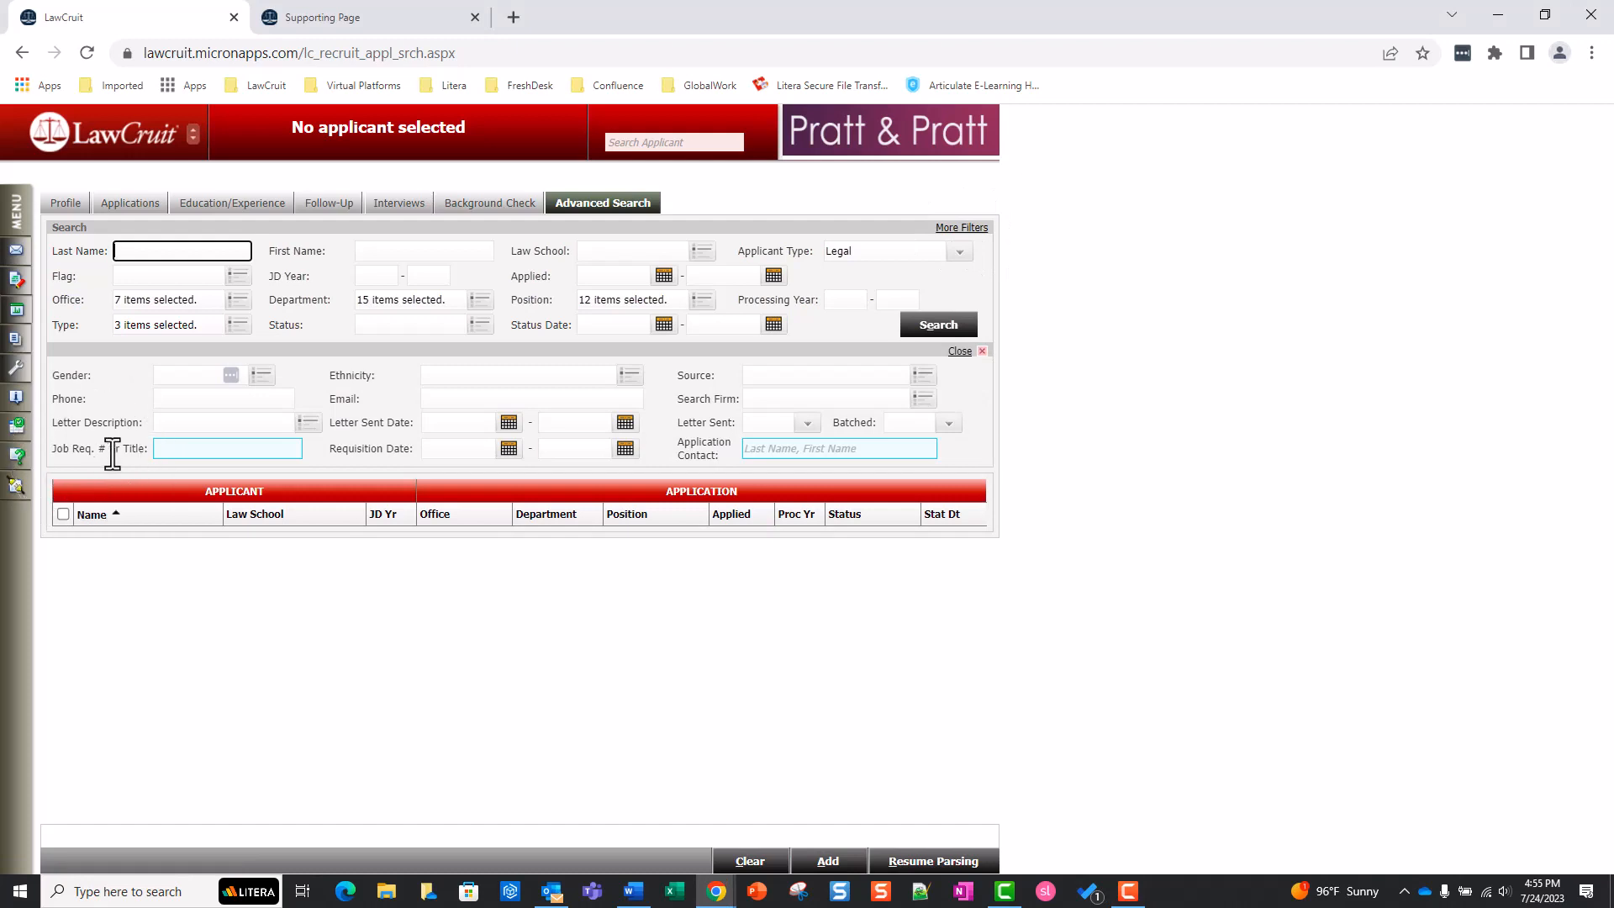
click(174, 449)
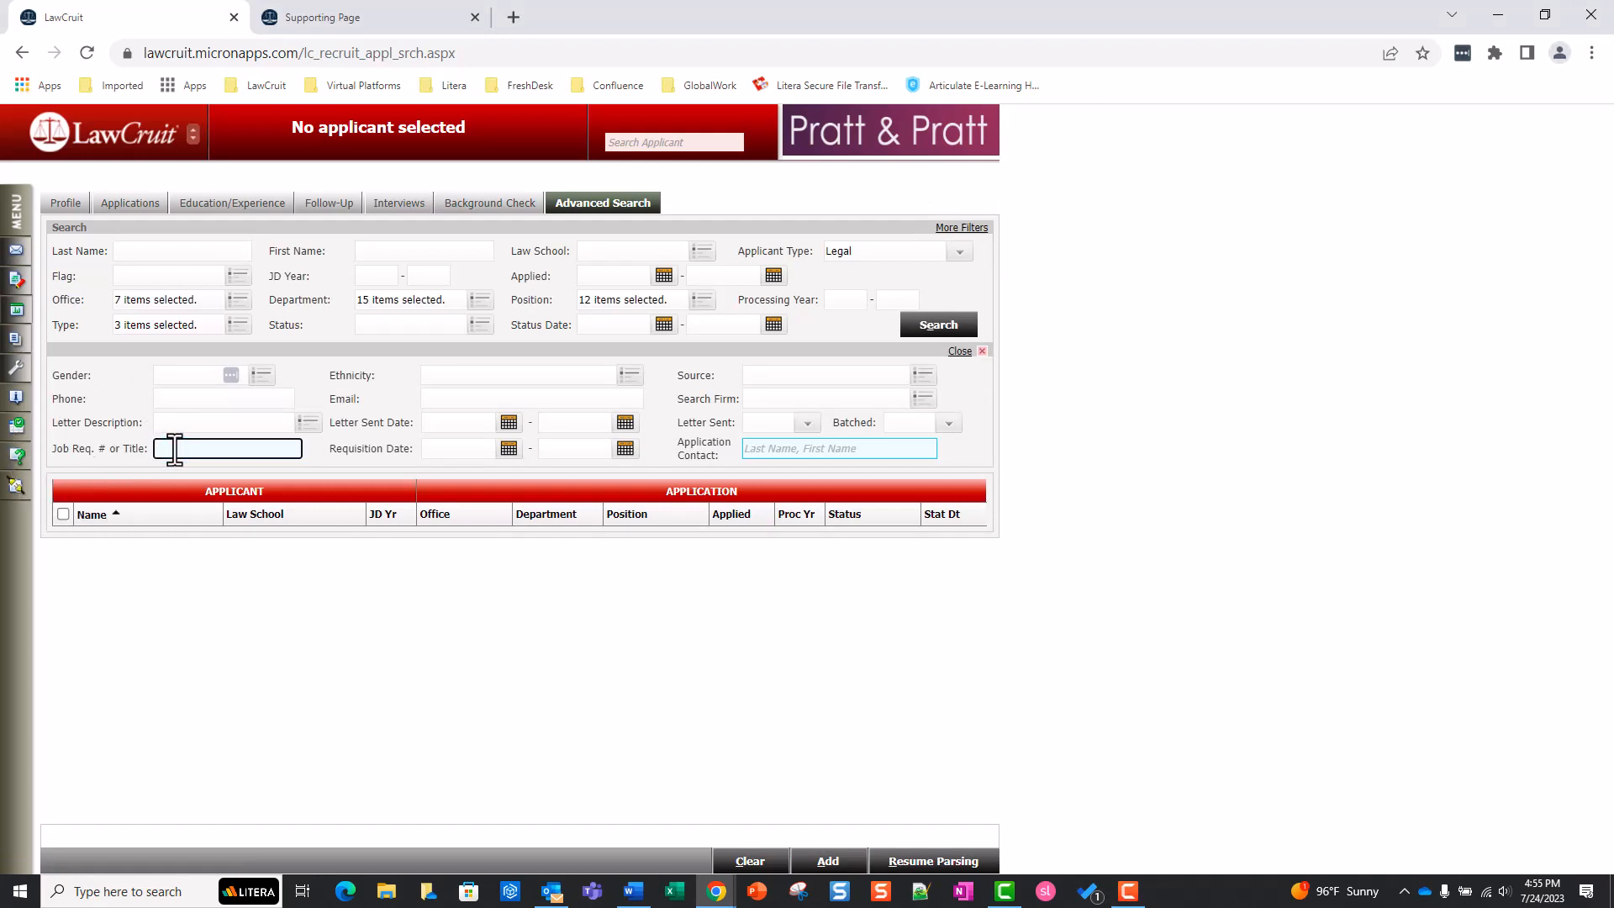
text(mid-level)
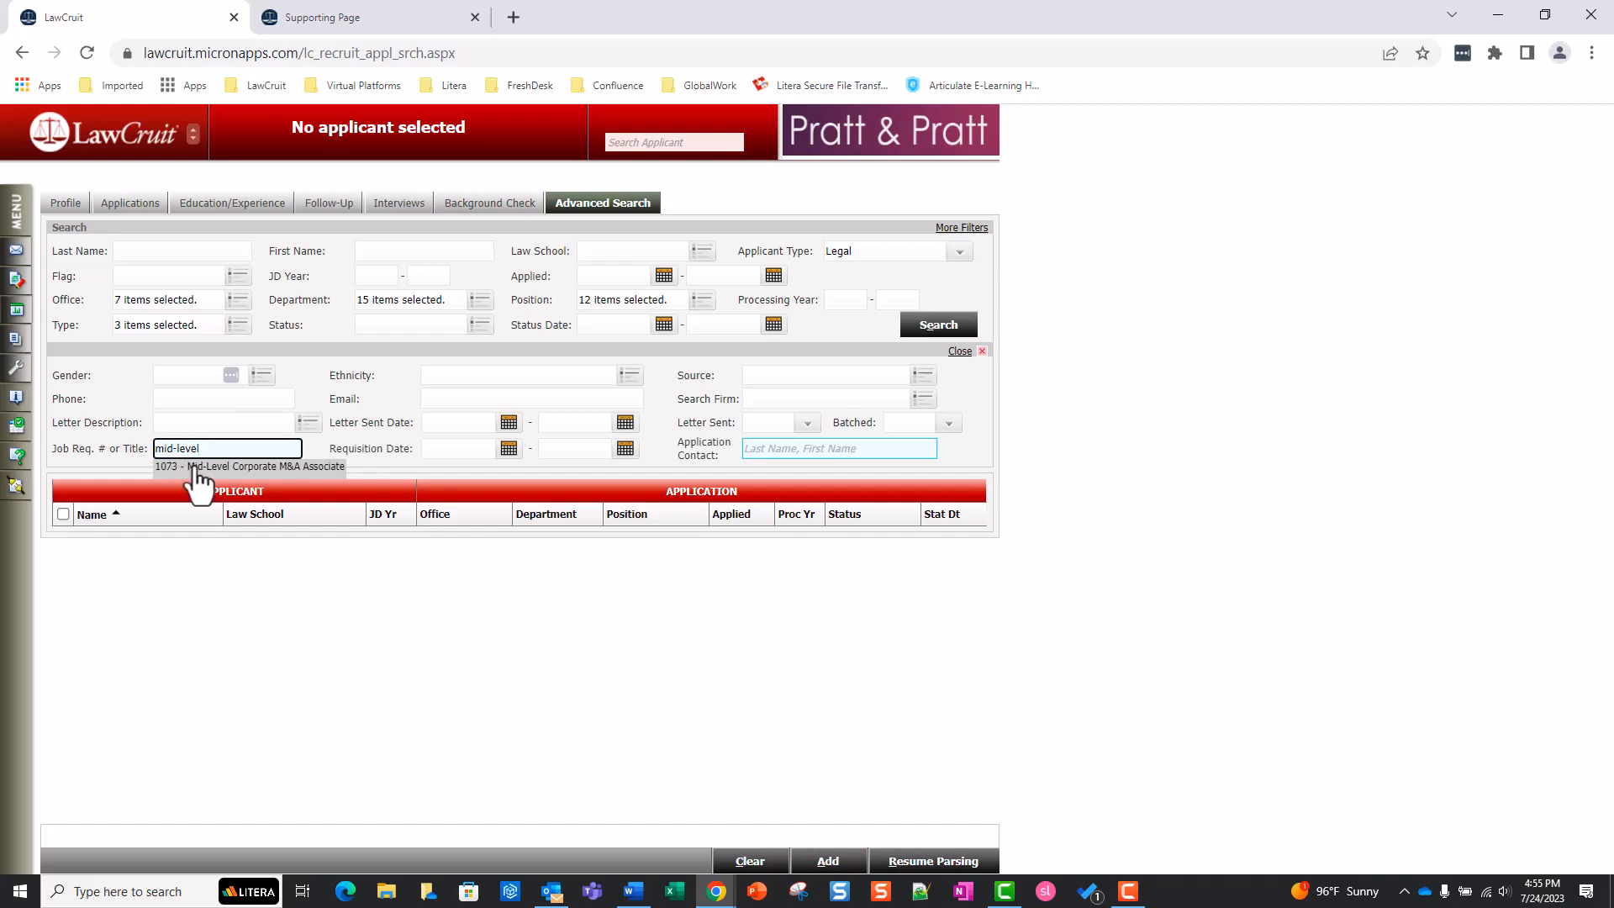
click(198, 468)
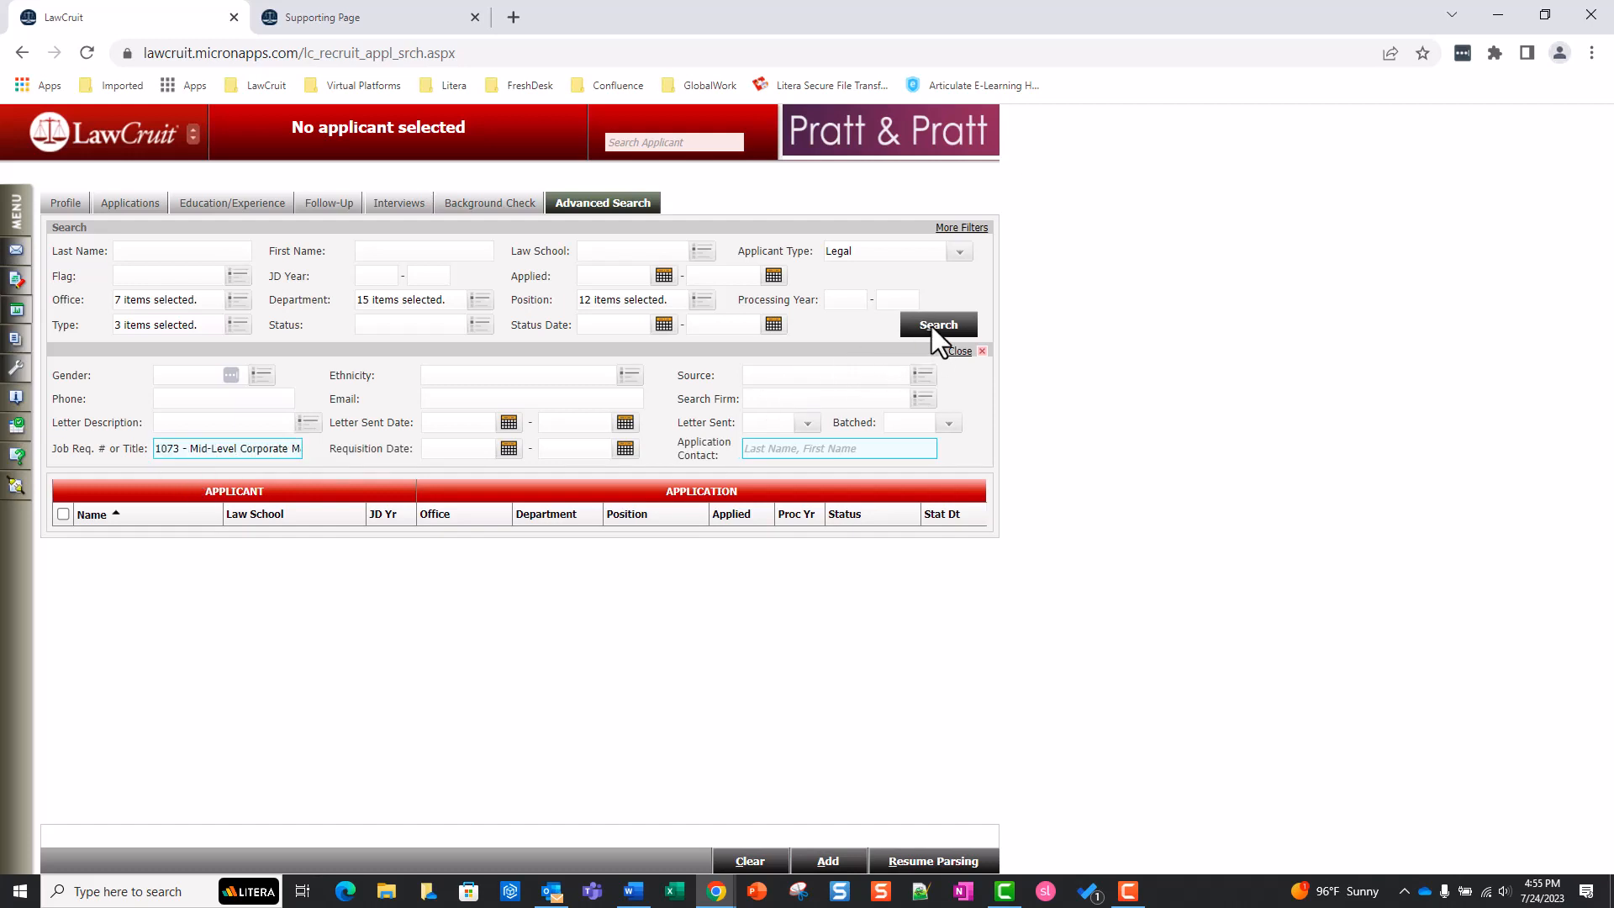
click(931, 326)
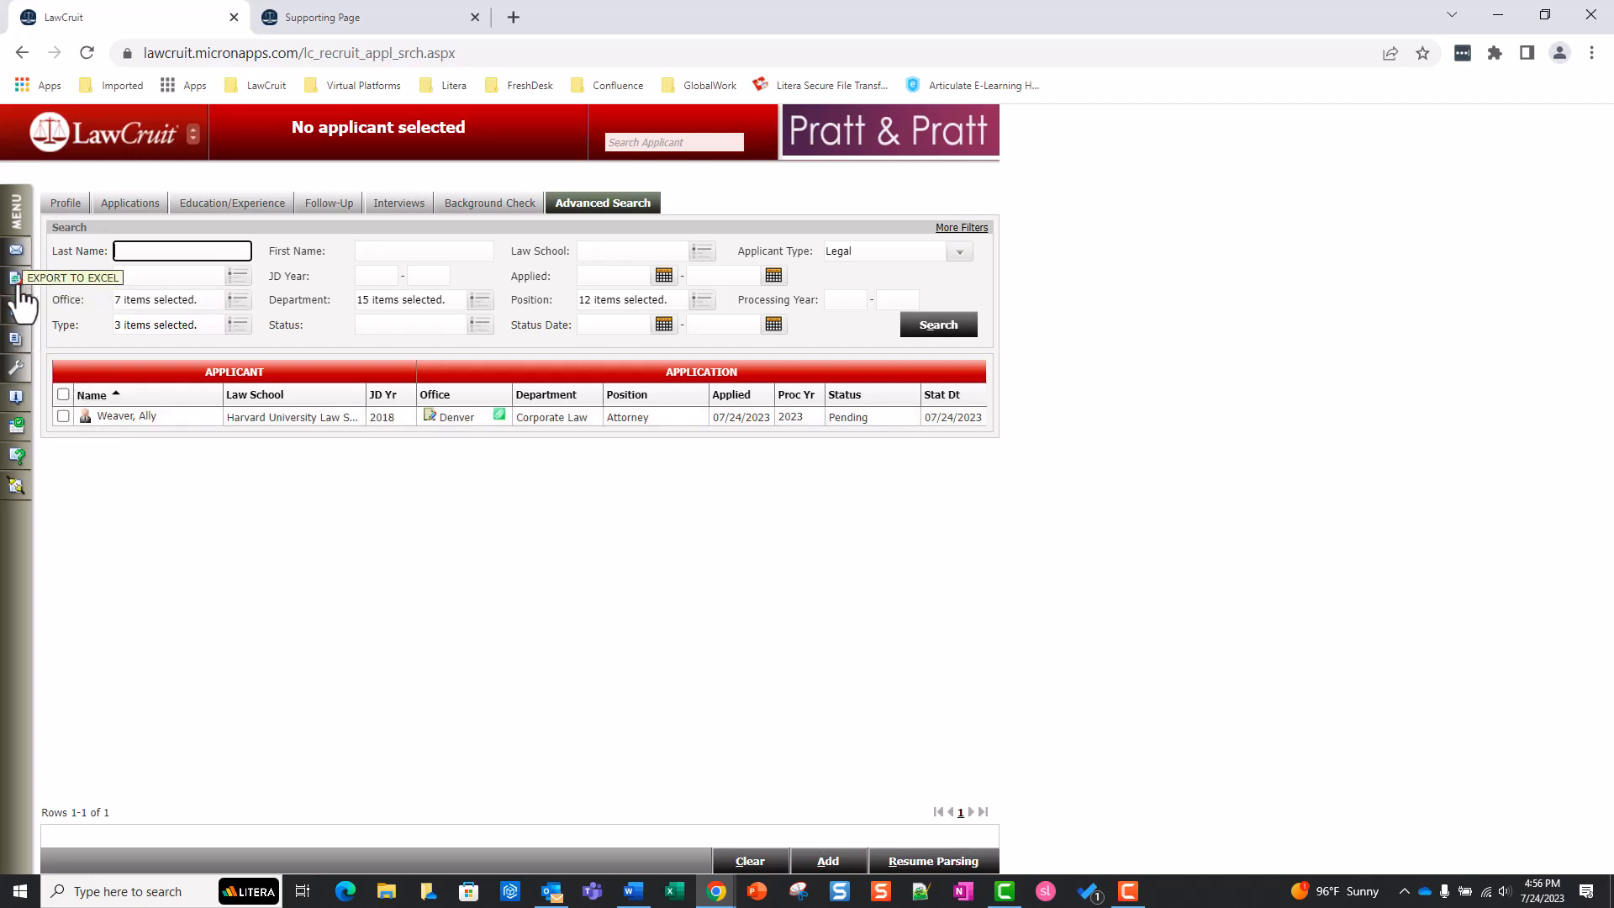
click(85, 418)
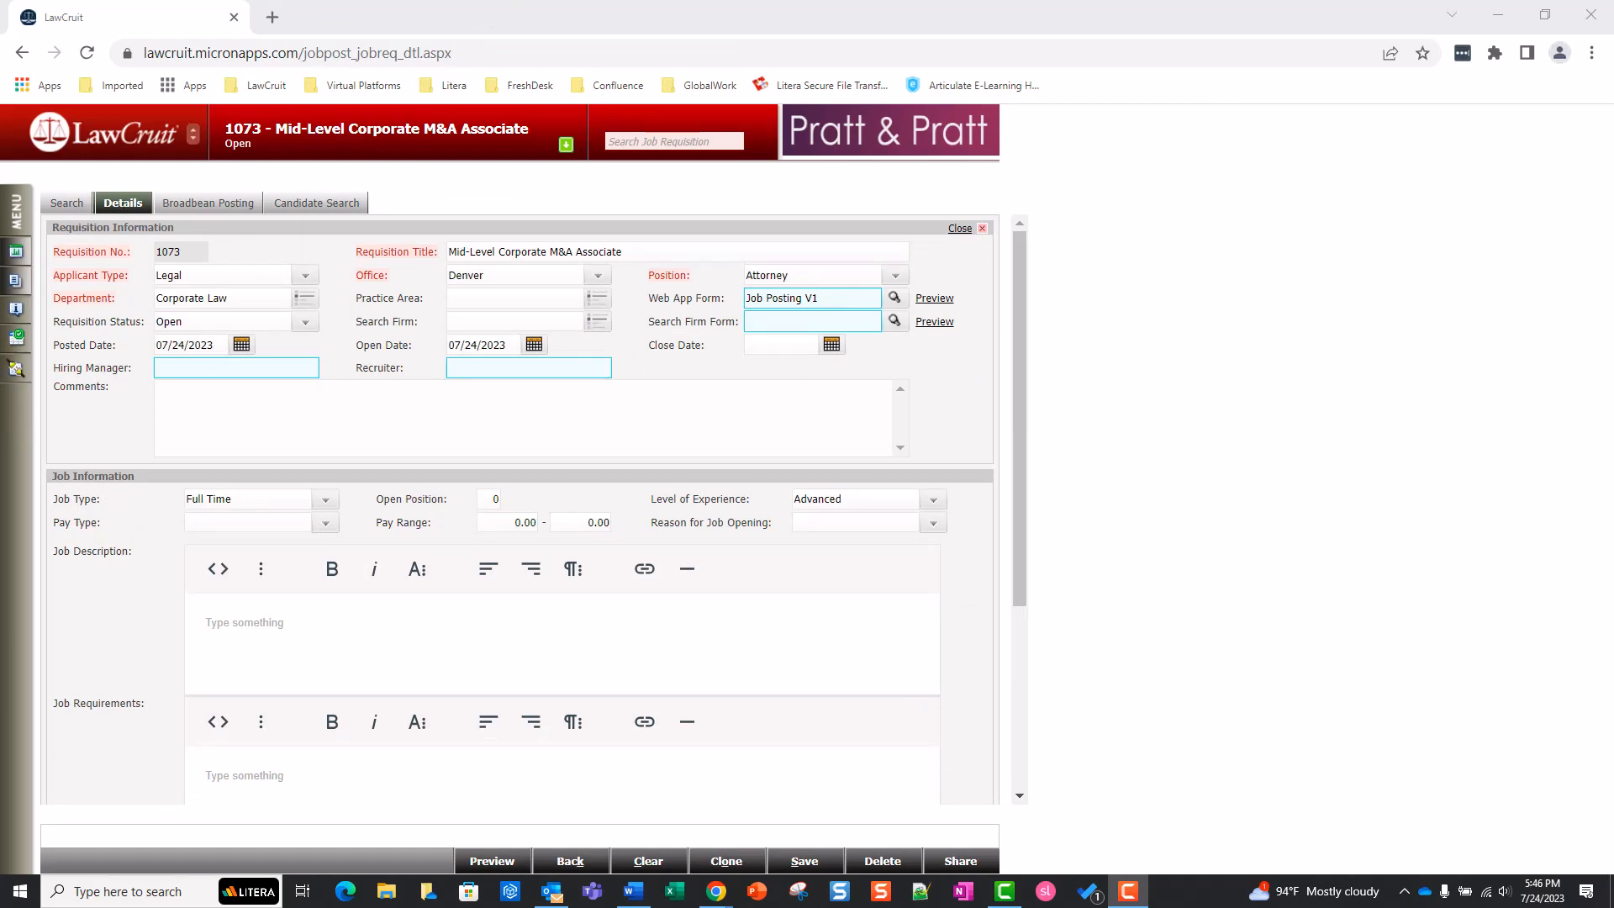
Open the job requisition search, limit the office filter to Denver, expand the additional filters and run the search for Legal requisitions
click(21, 225)
mouse_move(72, 244)
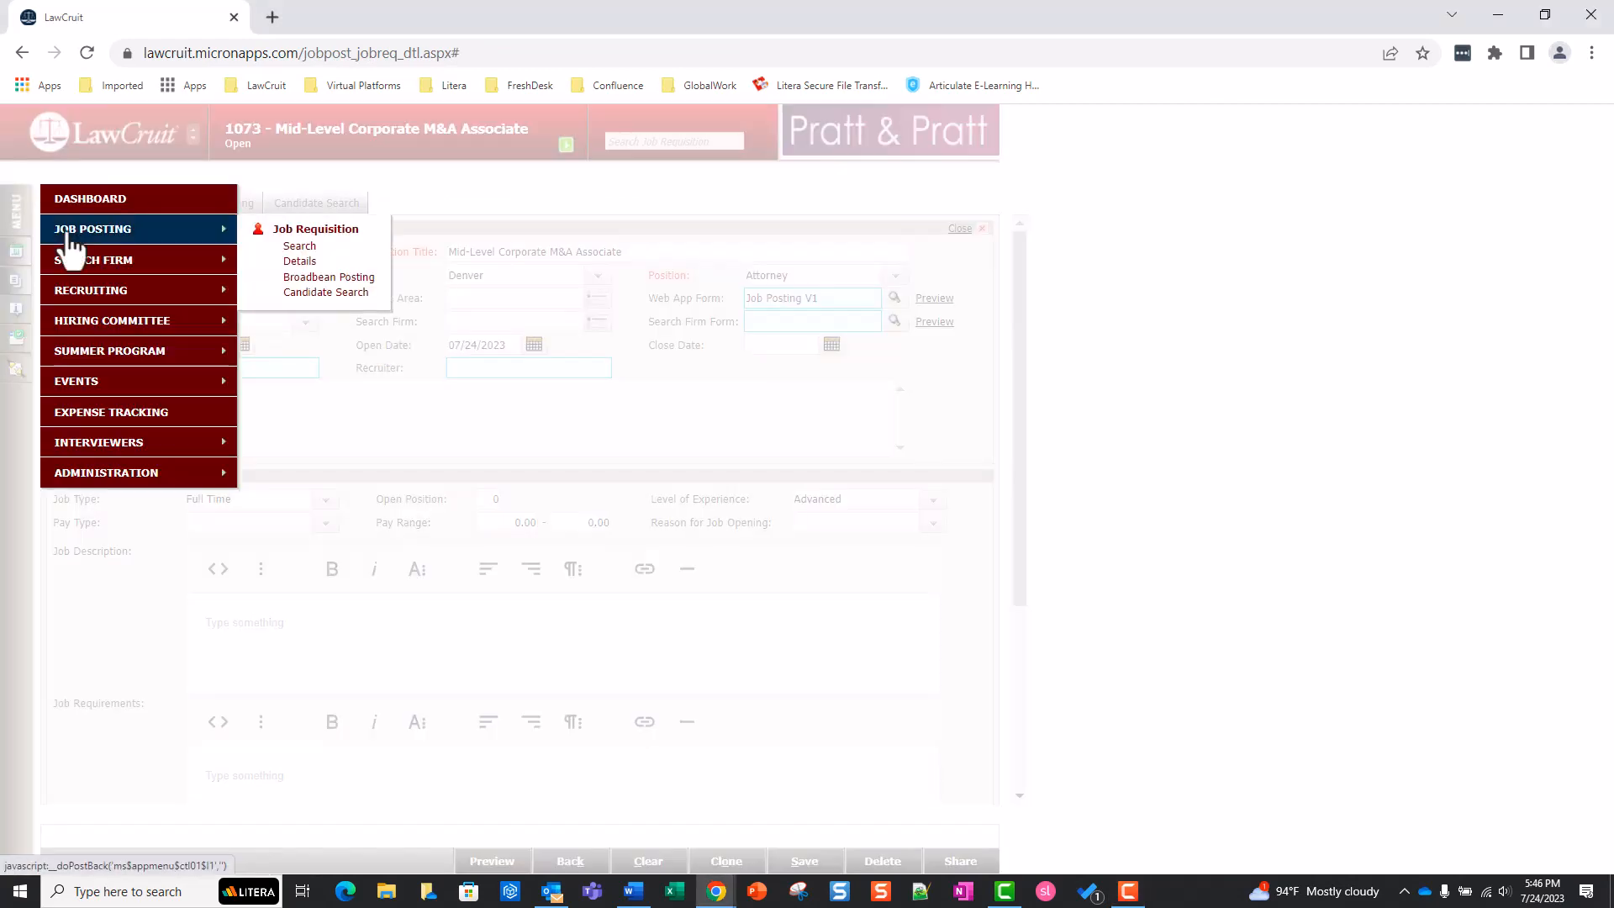
click(300, 244)
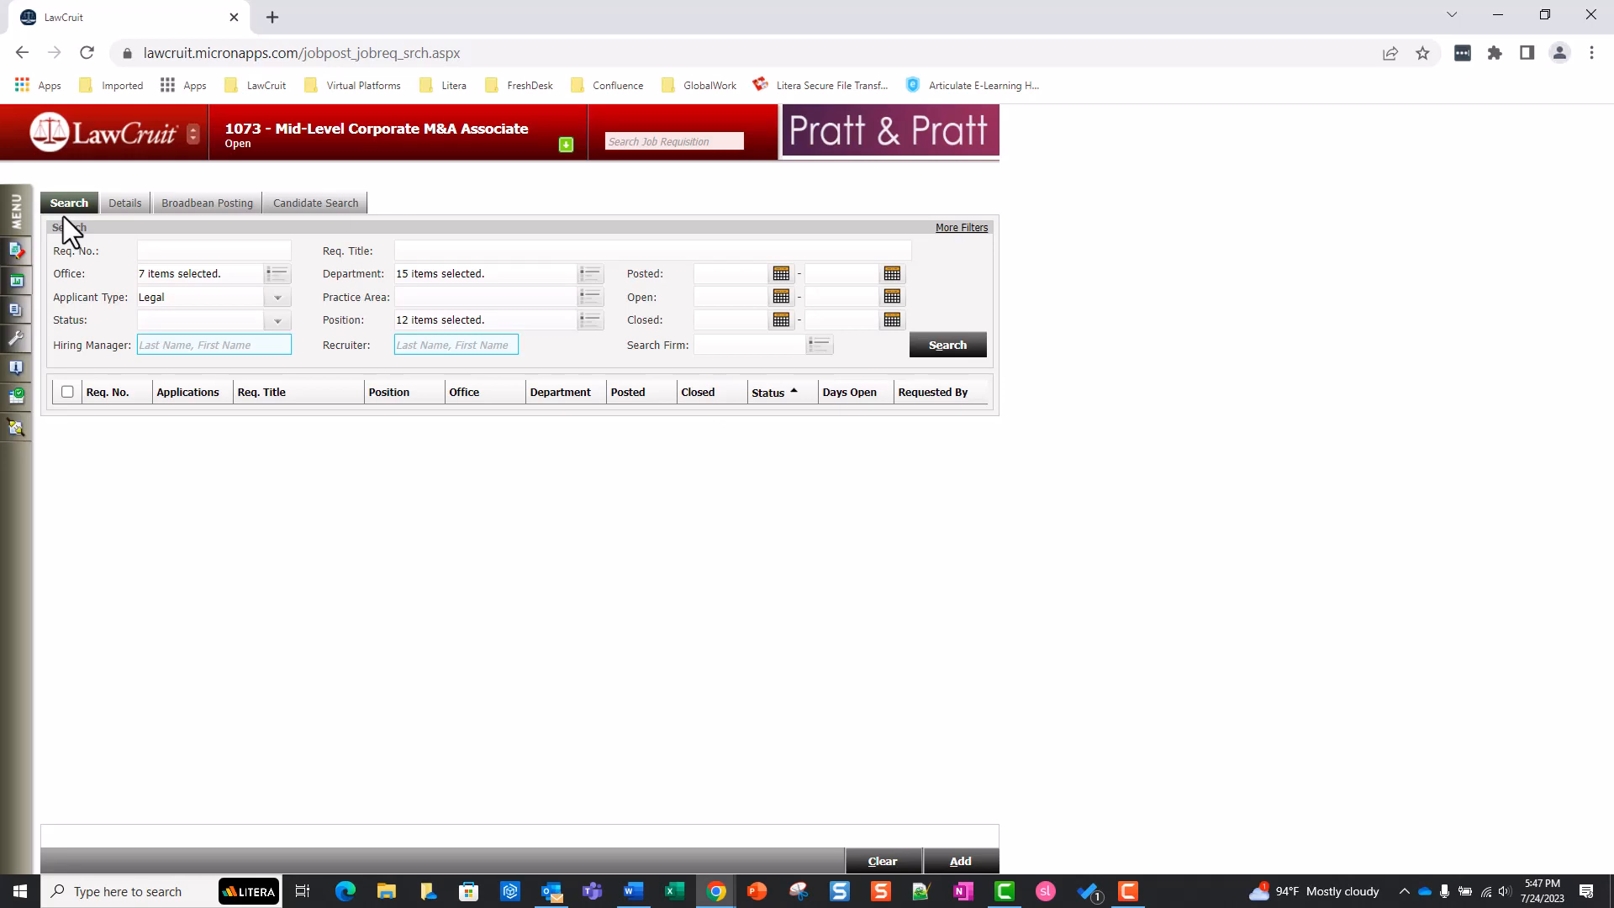
click(278, 274)
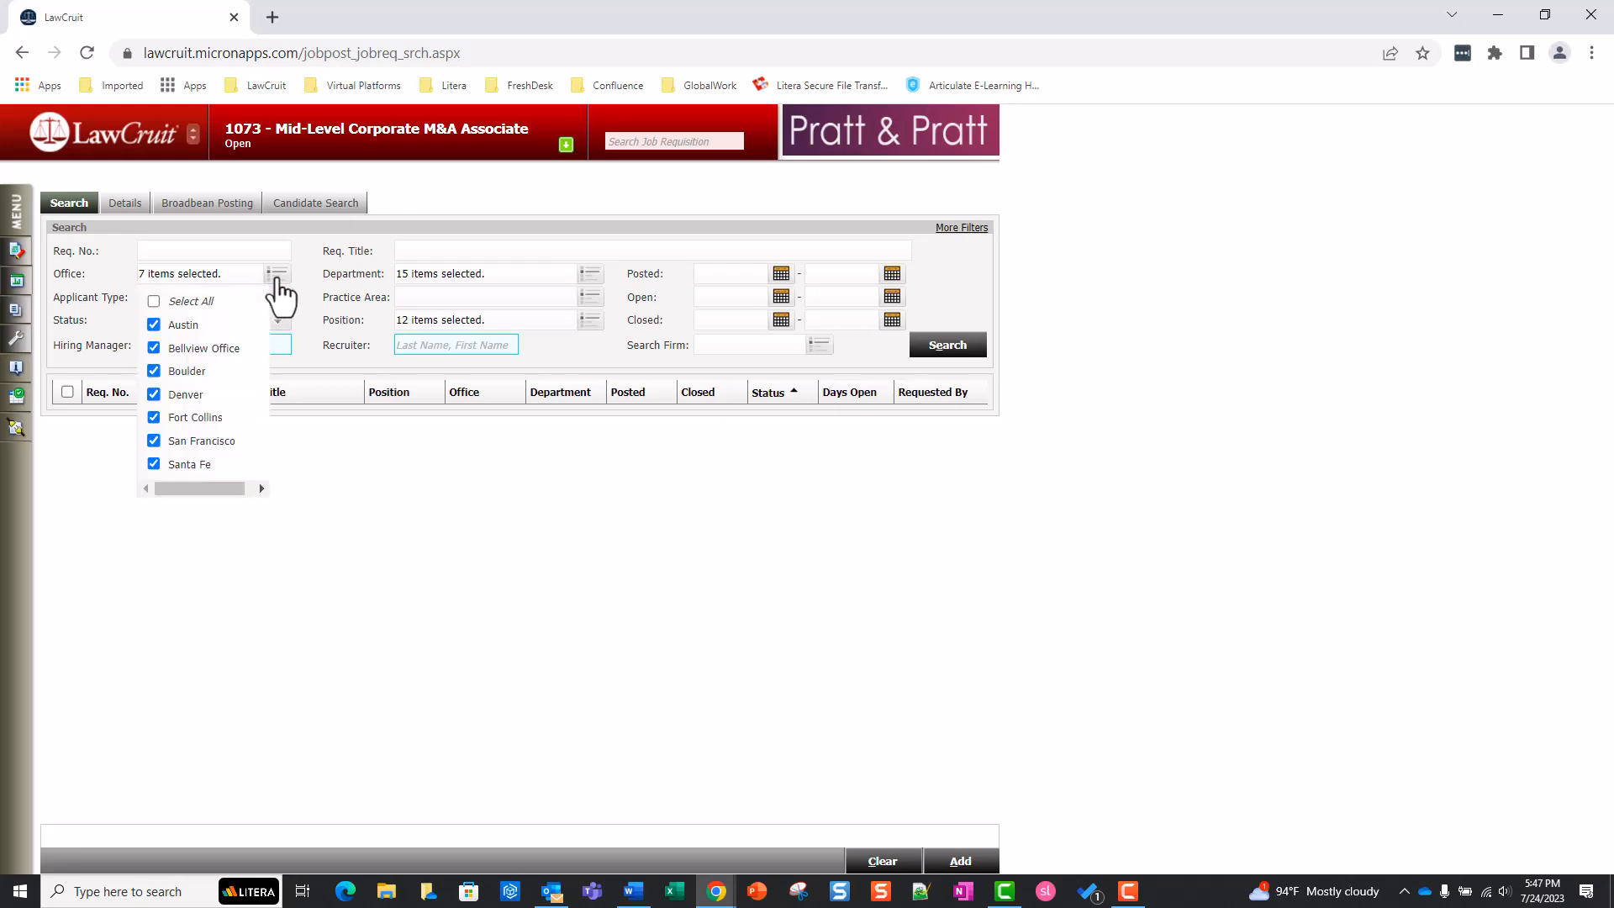
click(153, 301)
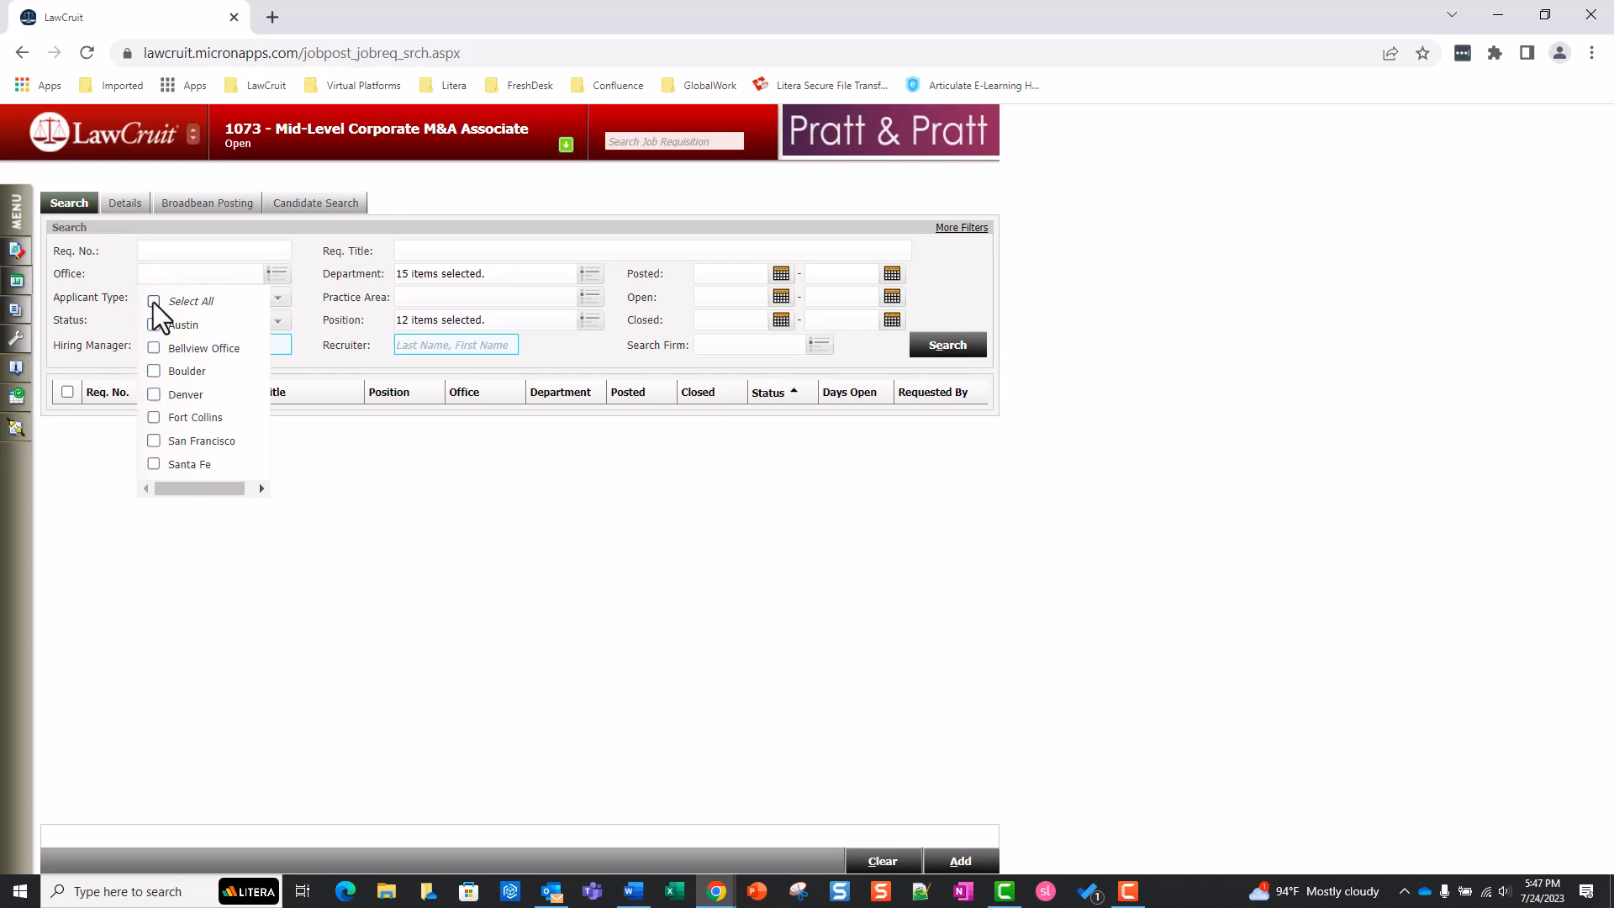
click(154, 394)
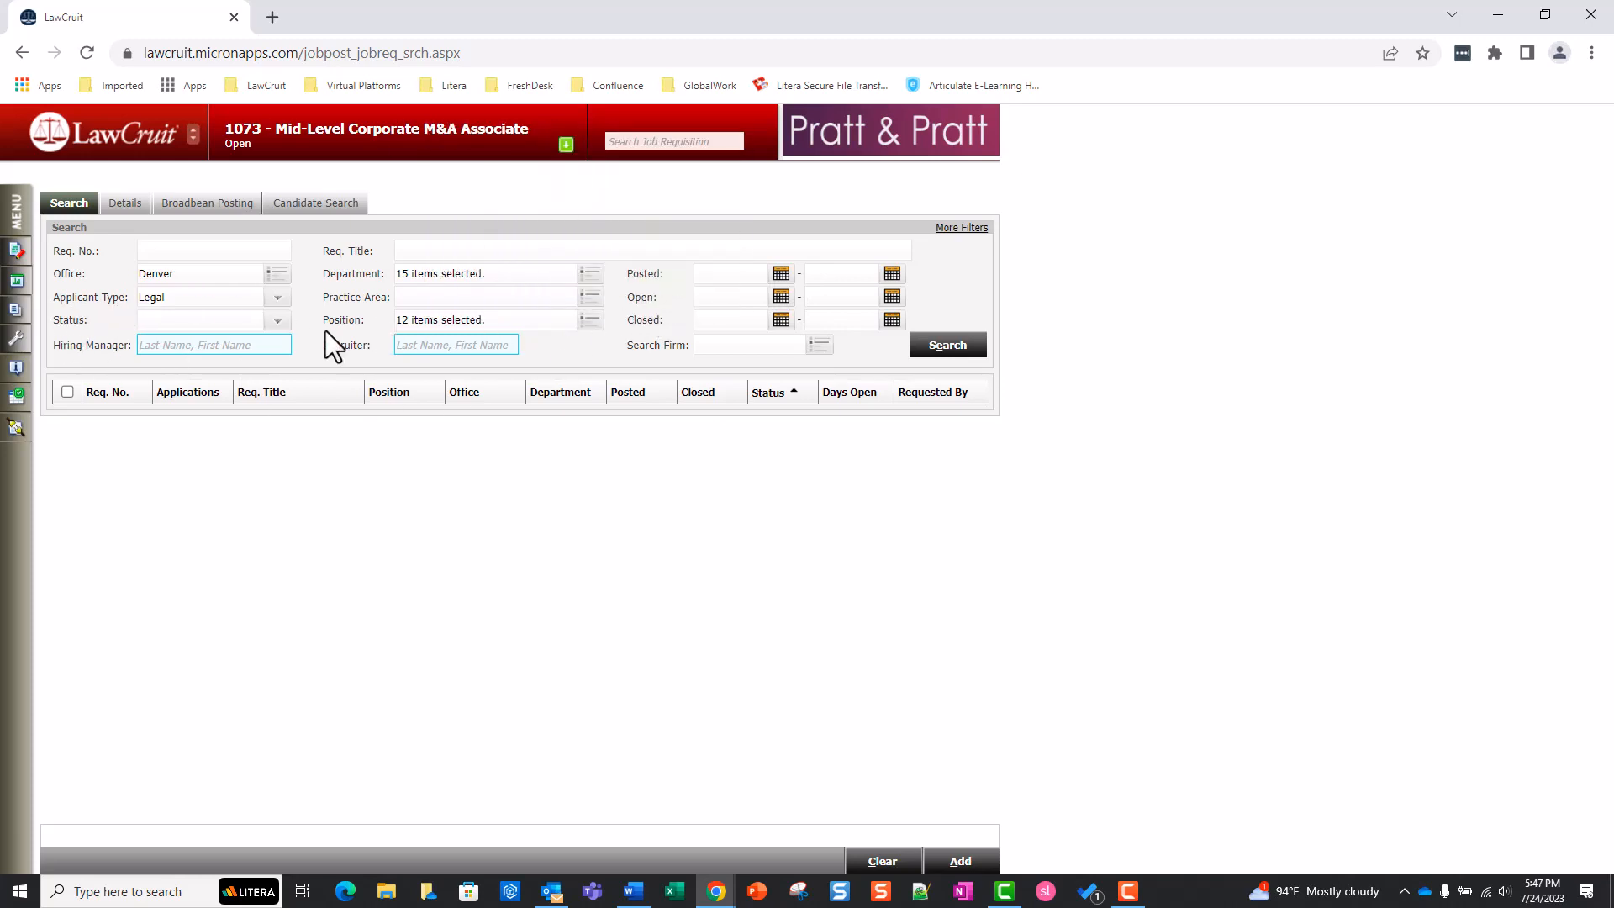
click(964, 229)
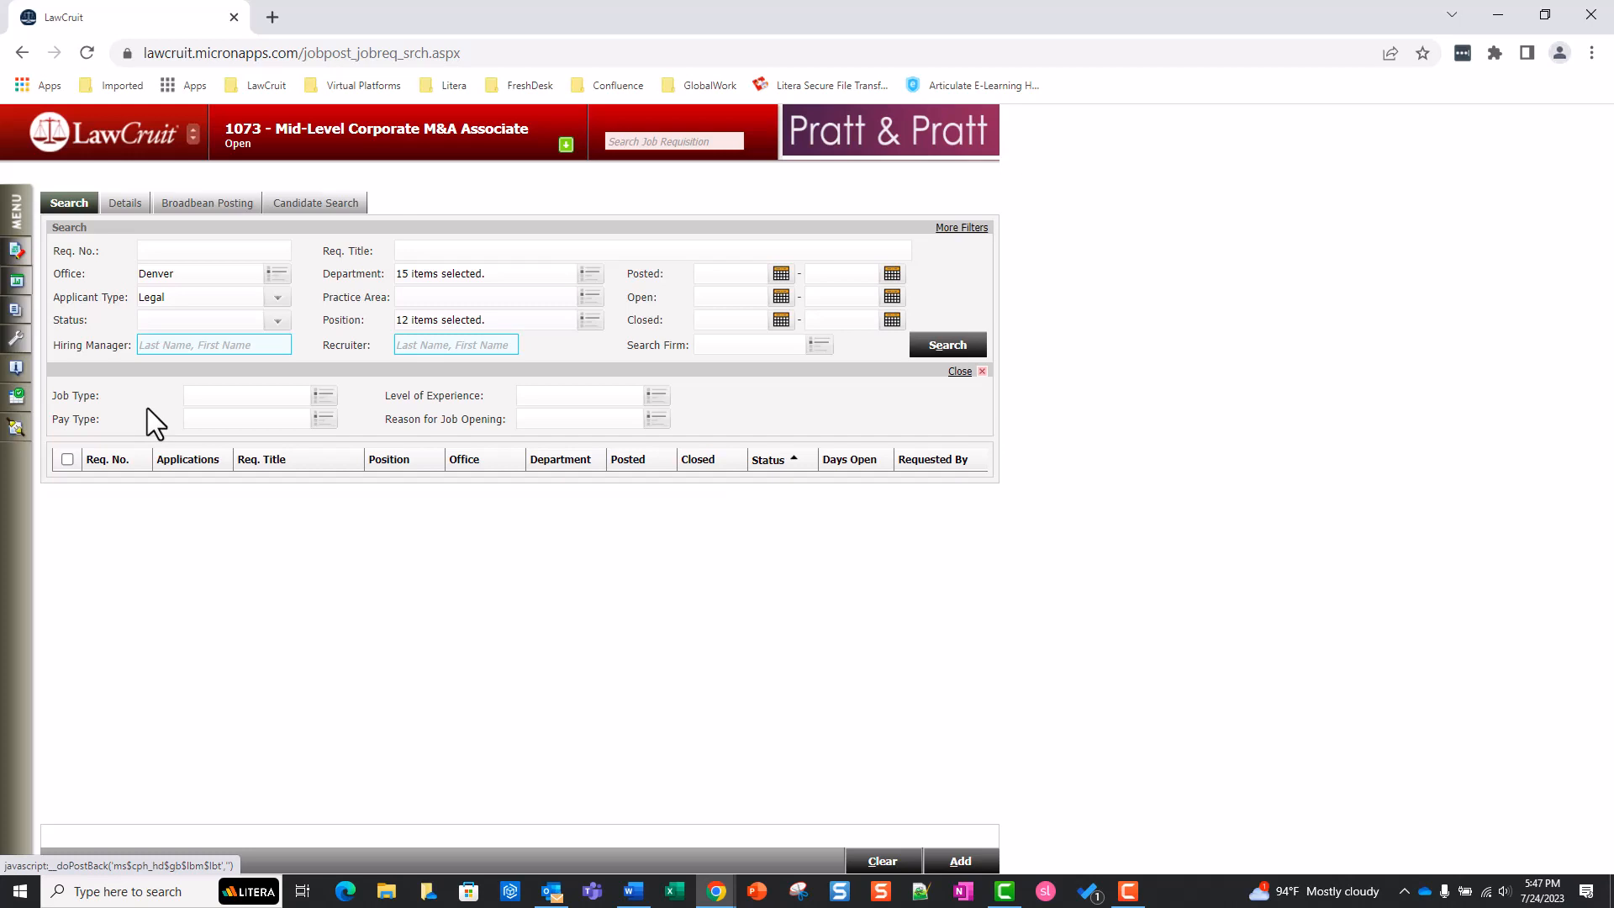
click(929, 345)
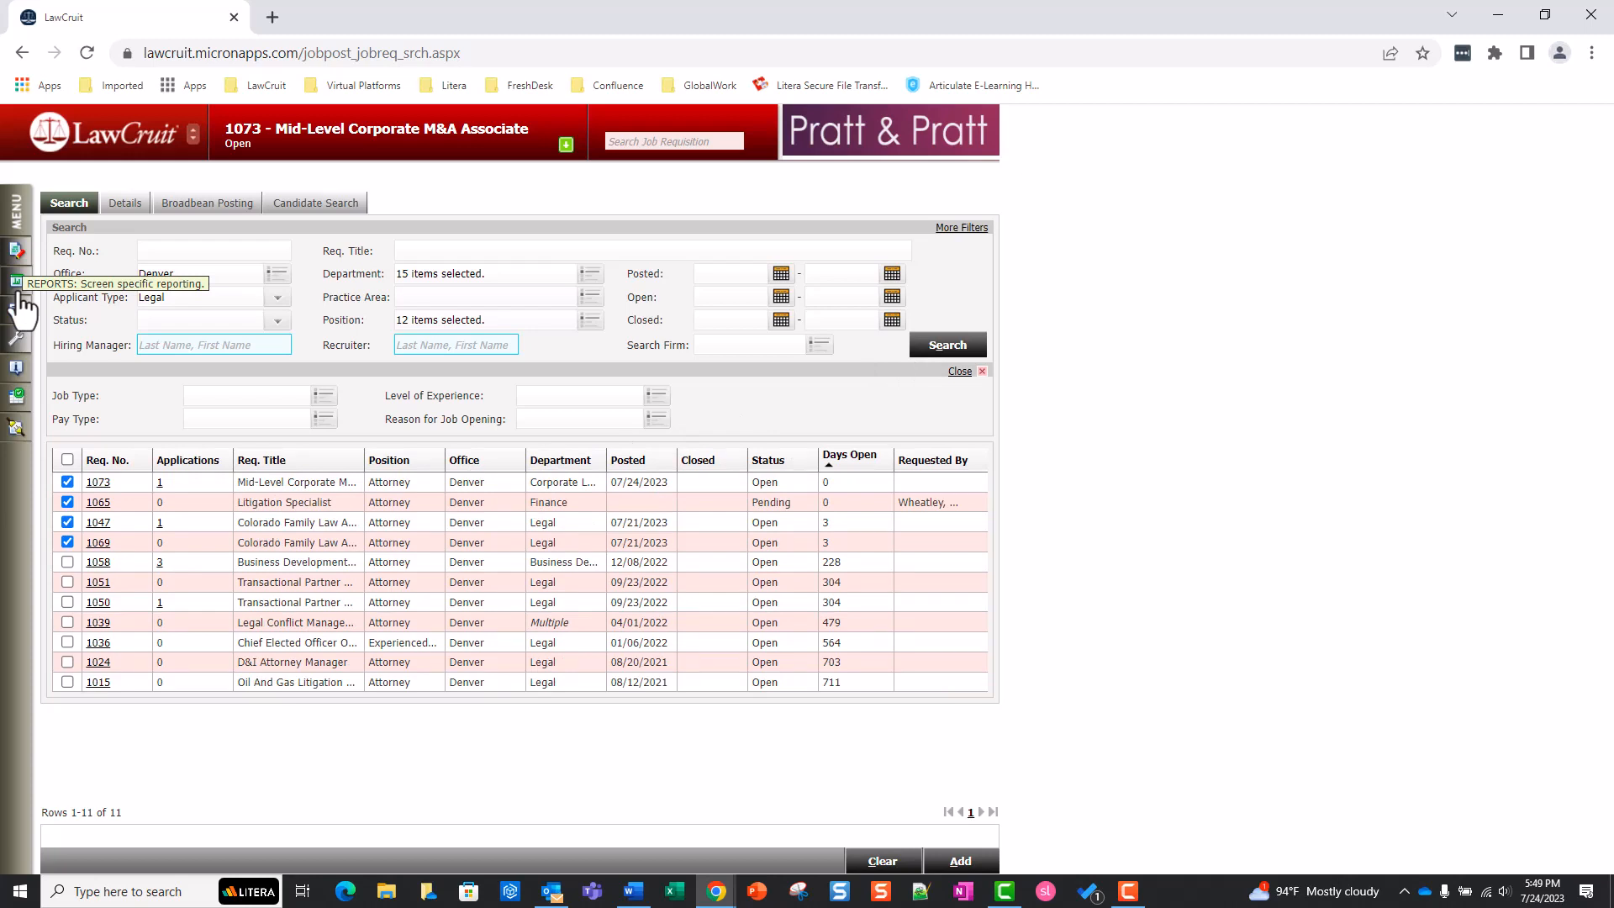
Generate the Requisition Details report for the selected requisitions 1073, 1065, 1047 and 1069, open the downloaded file in Excel and enable editing
click(17, 292)
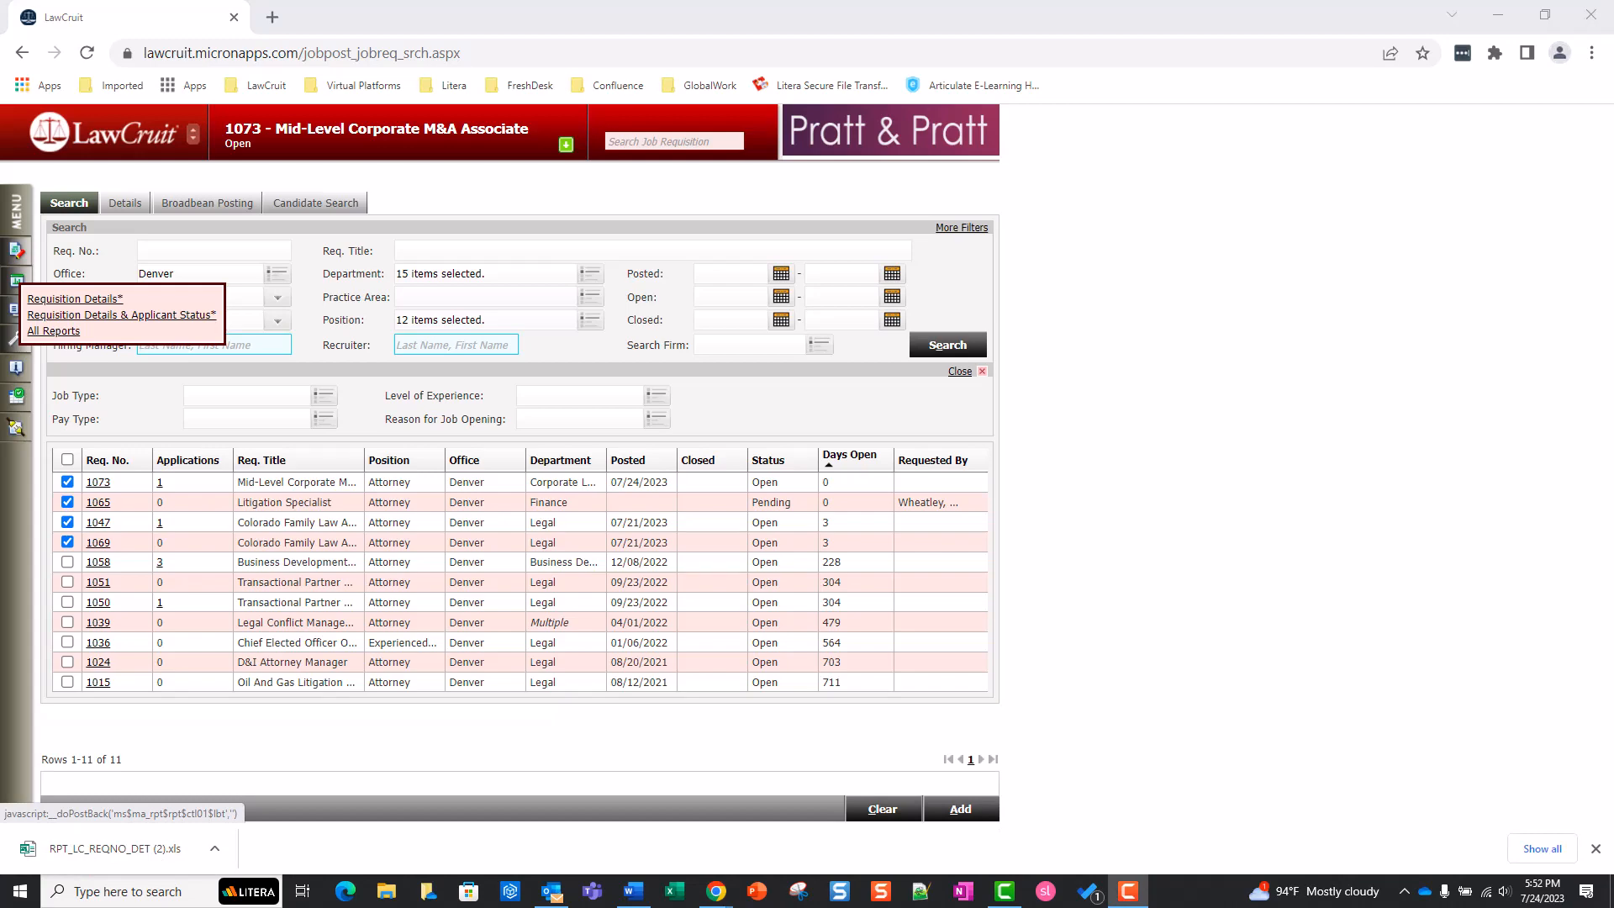
click(105, 845)
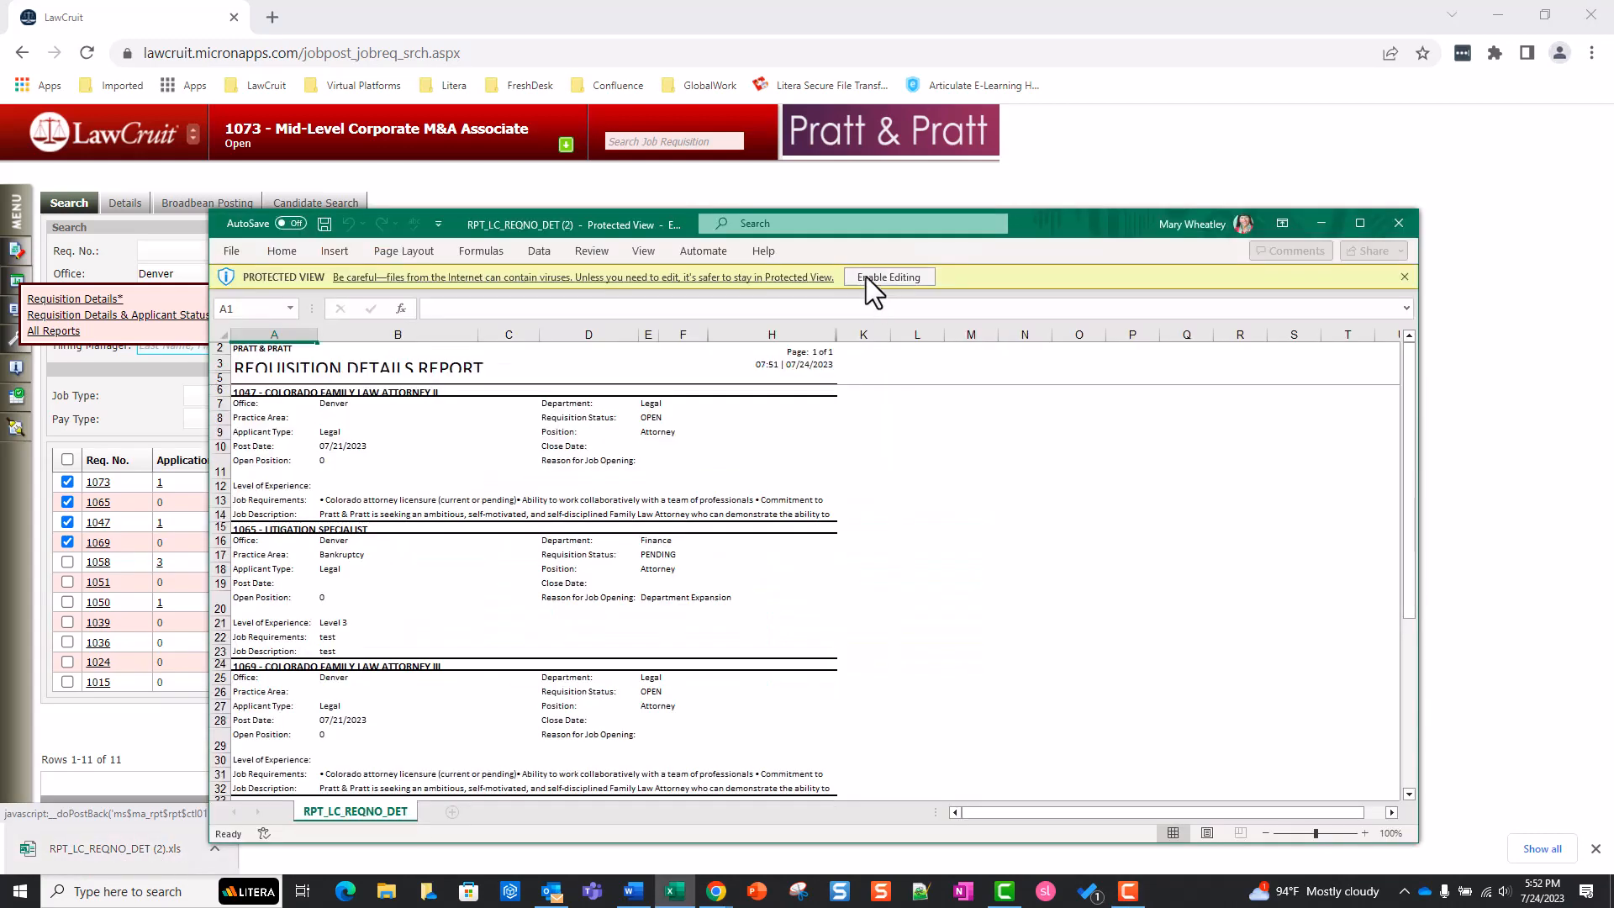
click(871, 279)
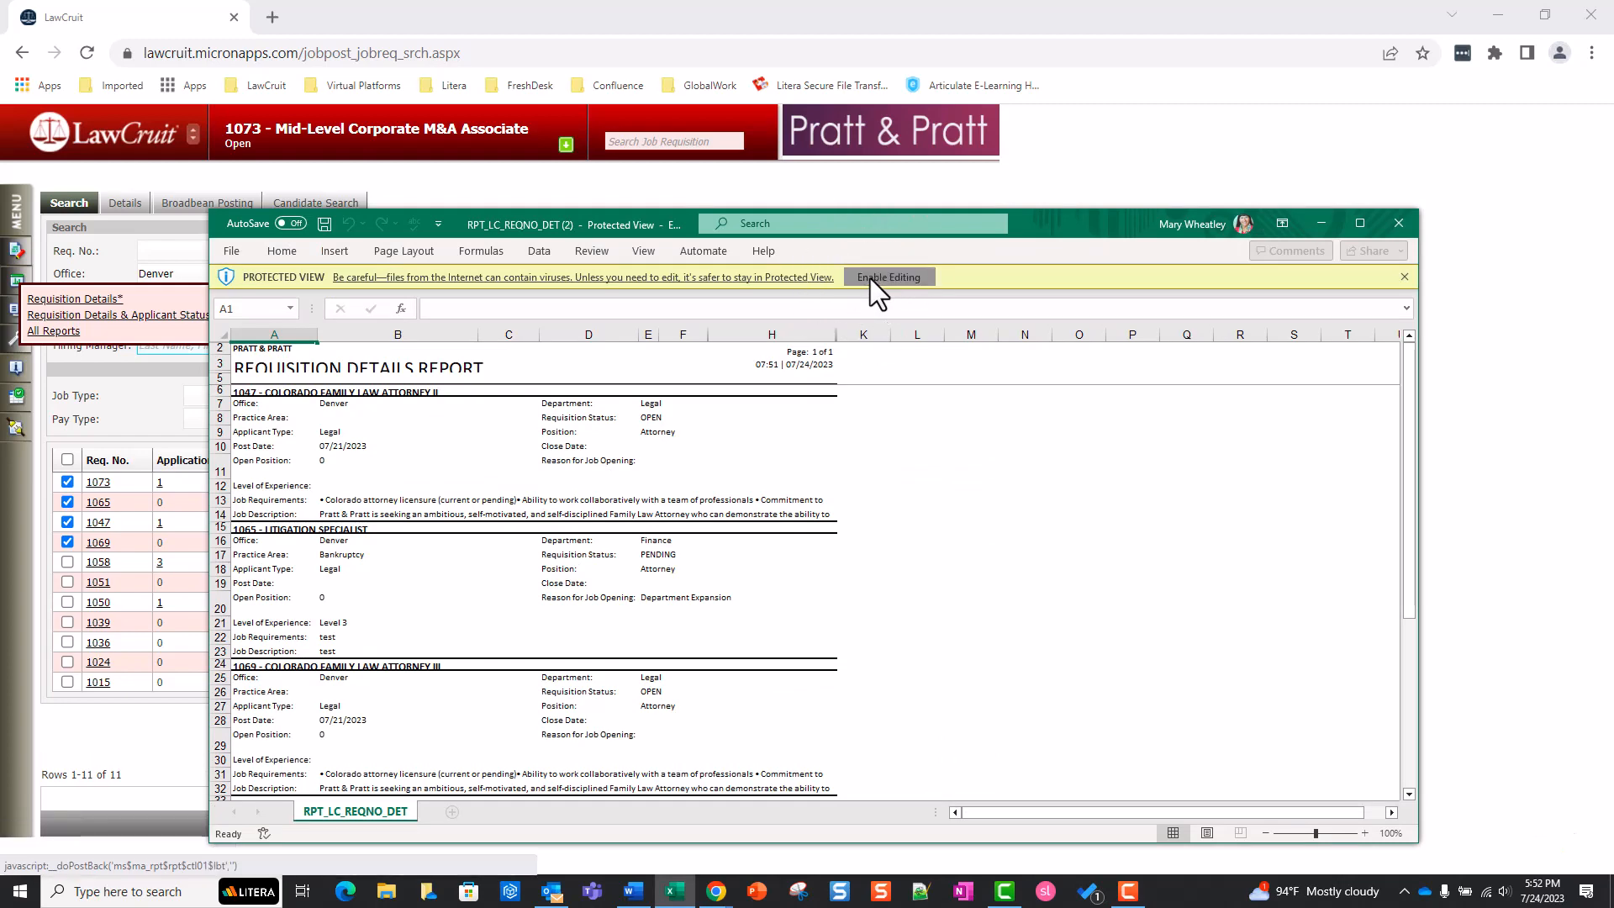